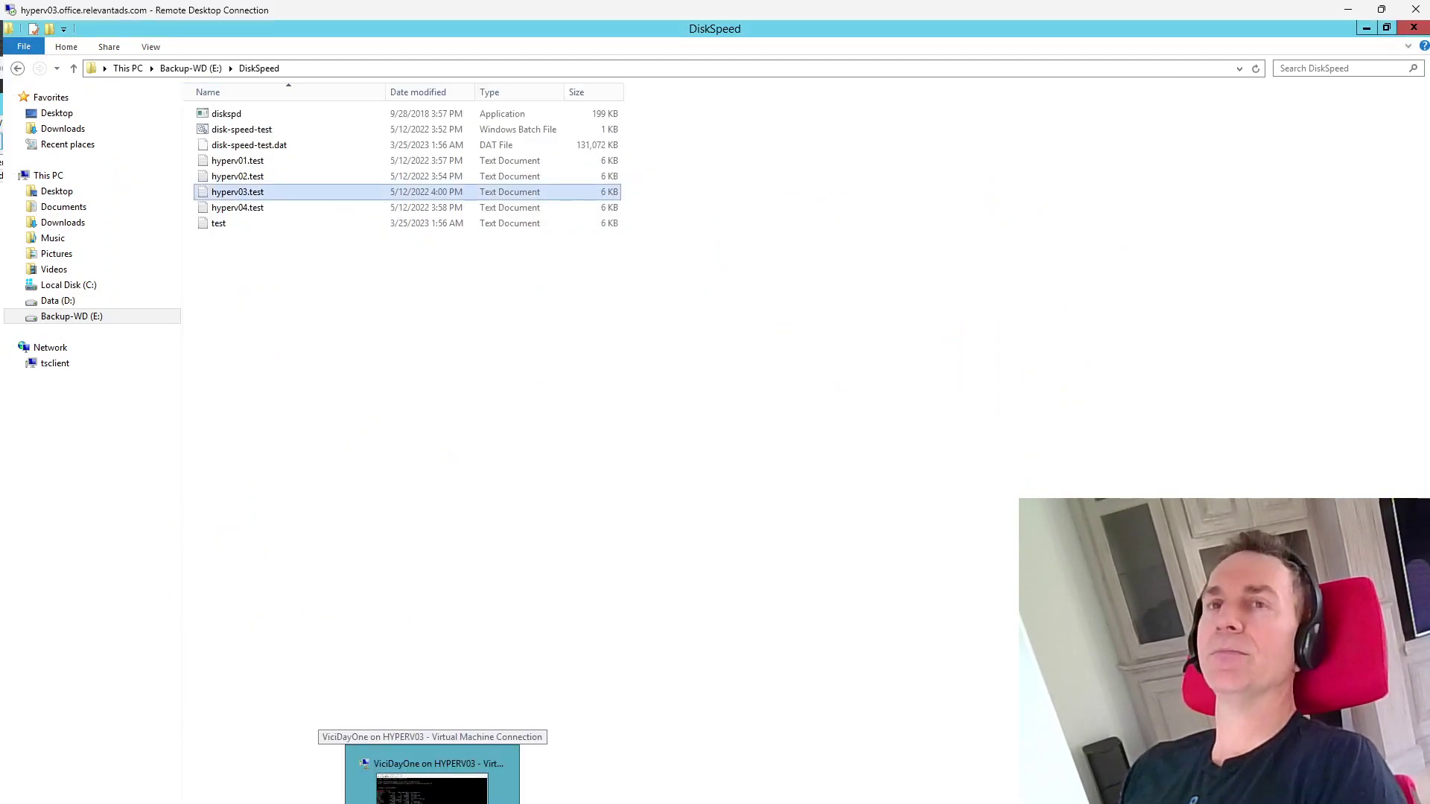
Bring the Explorer window at Backup (B:)\Veeam\HyperV02\HyperV02BackUpJob to the front
{"action": "left_click", "coordinate": [432, 788]}
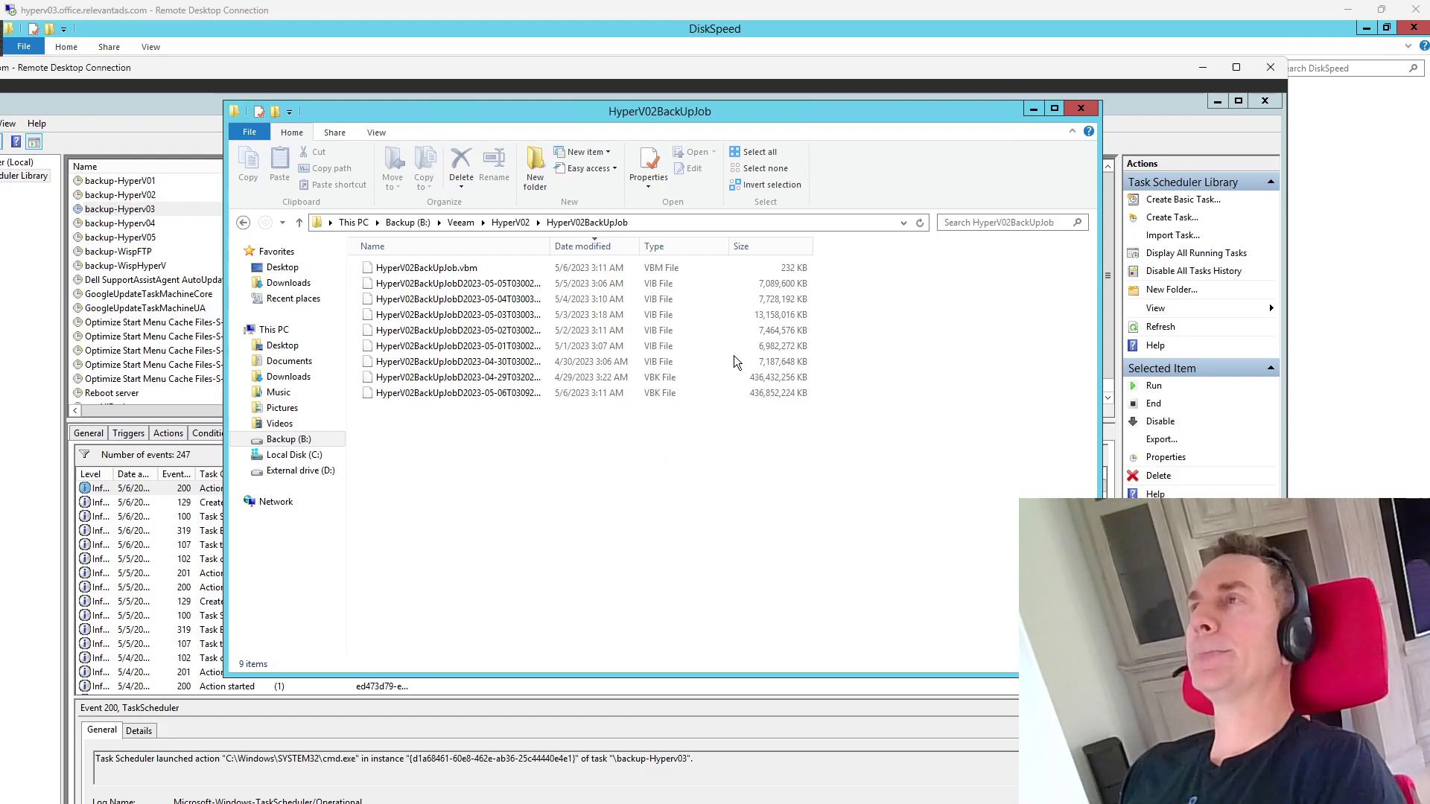
Sort the HyperV02 backup files by date modified and compare the 436 GB VBK fulls with the VIB increments
{"action": "left_click", "coordinate": [771, 350]}
{"action": "left_click", "coordinate": [767, 330]}
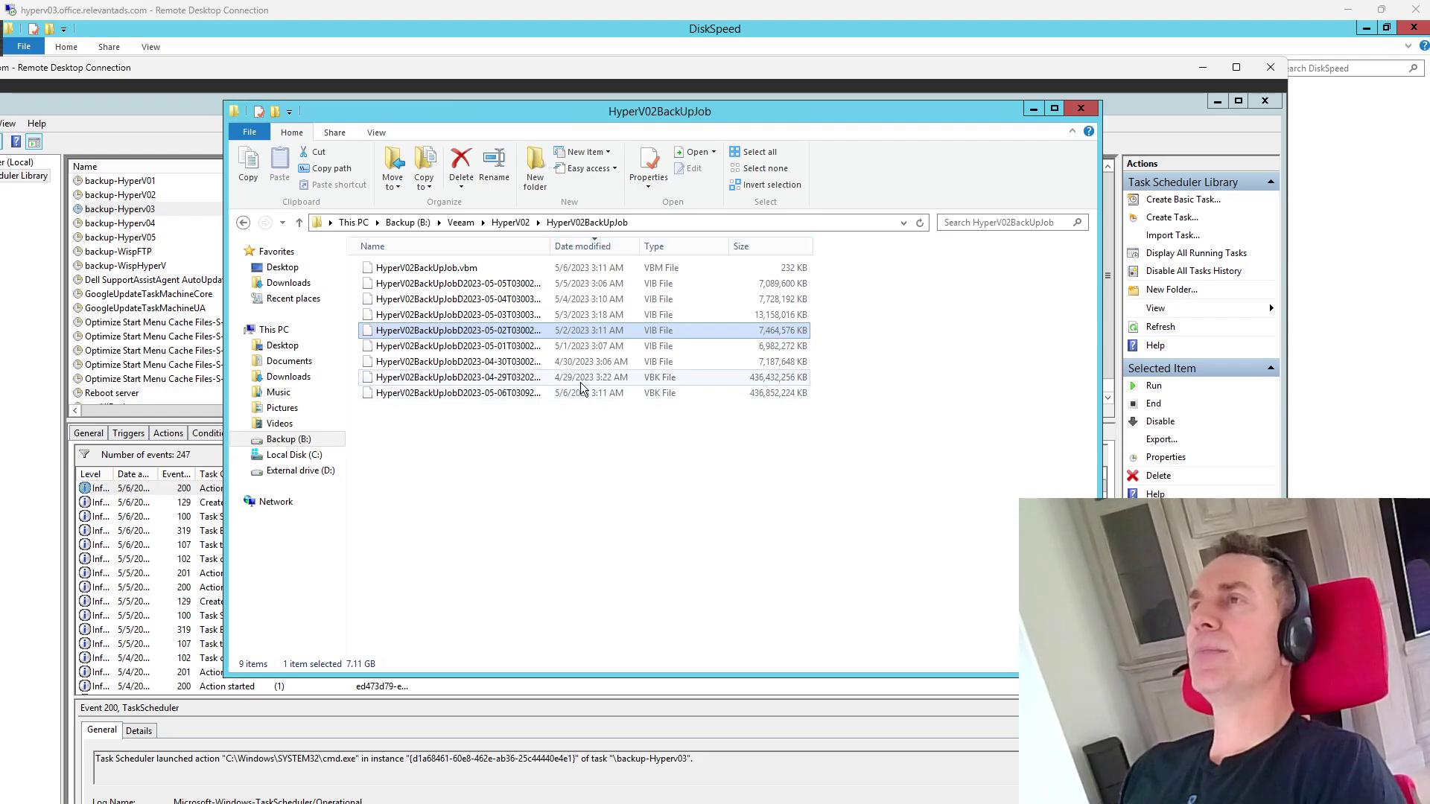
{"action": "left_click", "coordinate": [600, 249]}
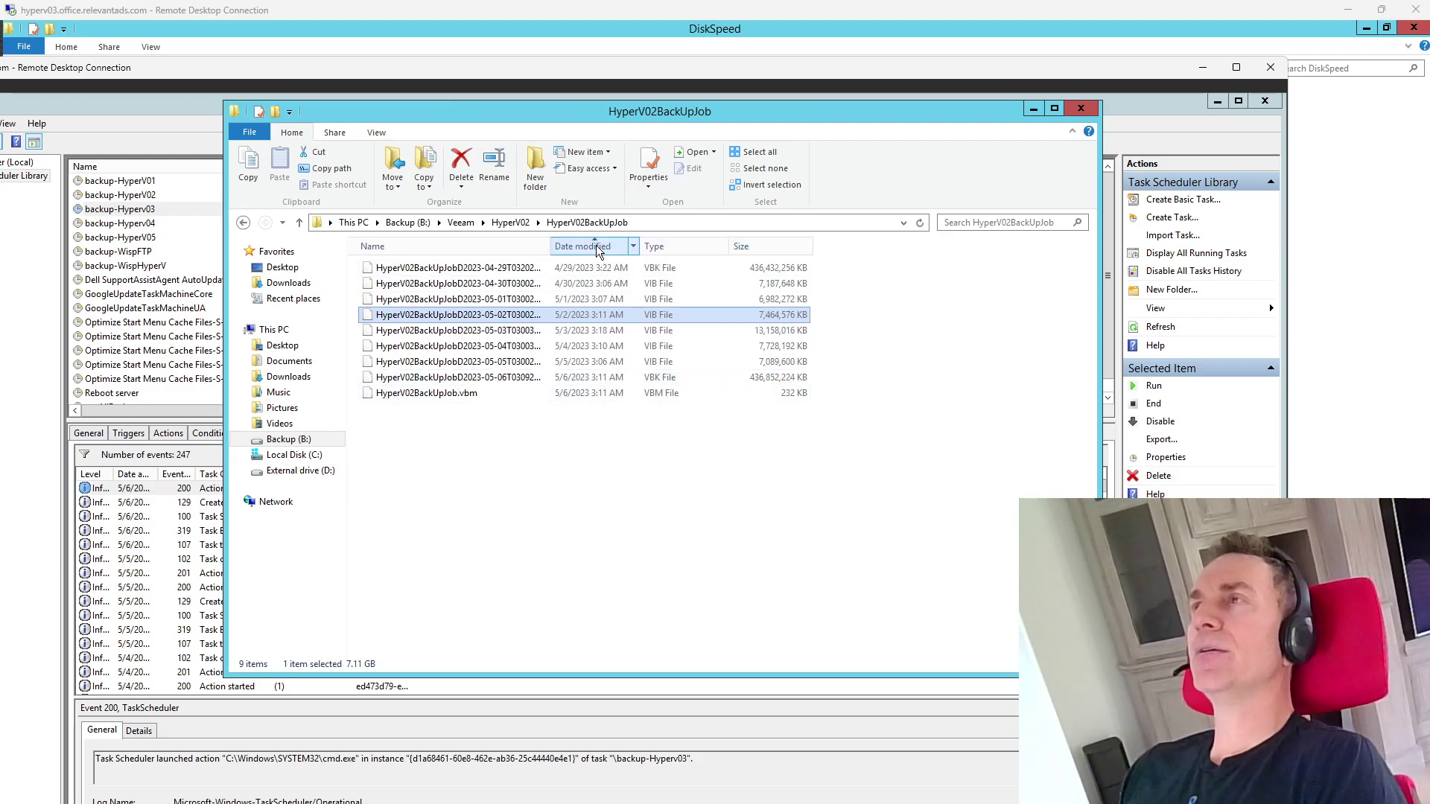
{"action": "left_click", "coordinate": [659, 378]}
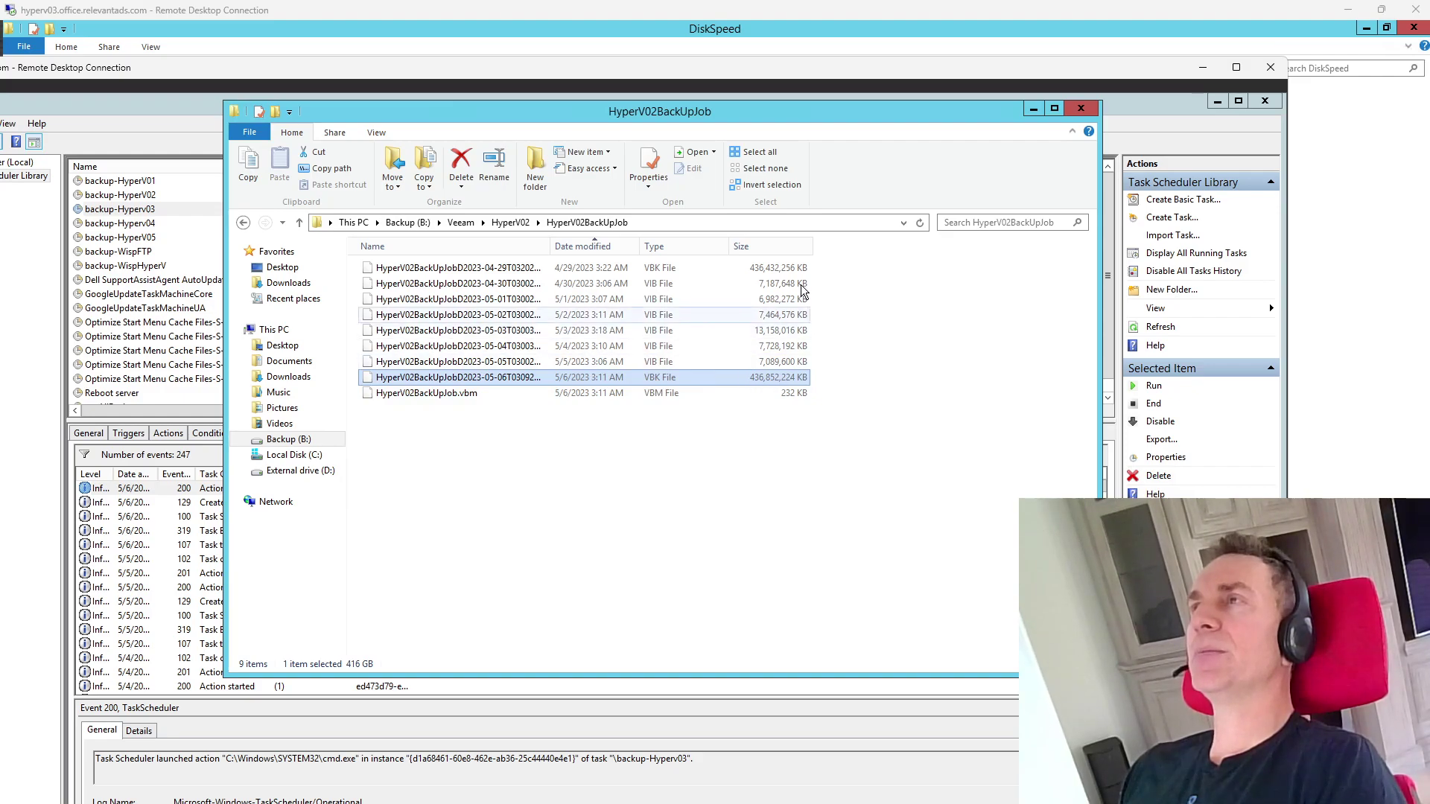
{"action": "left_click", "coordinate": [771, 271]}
{"action": "left_click", "coordinate": [769, 283]}
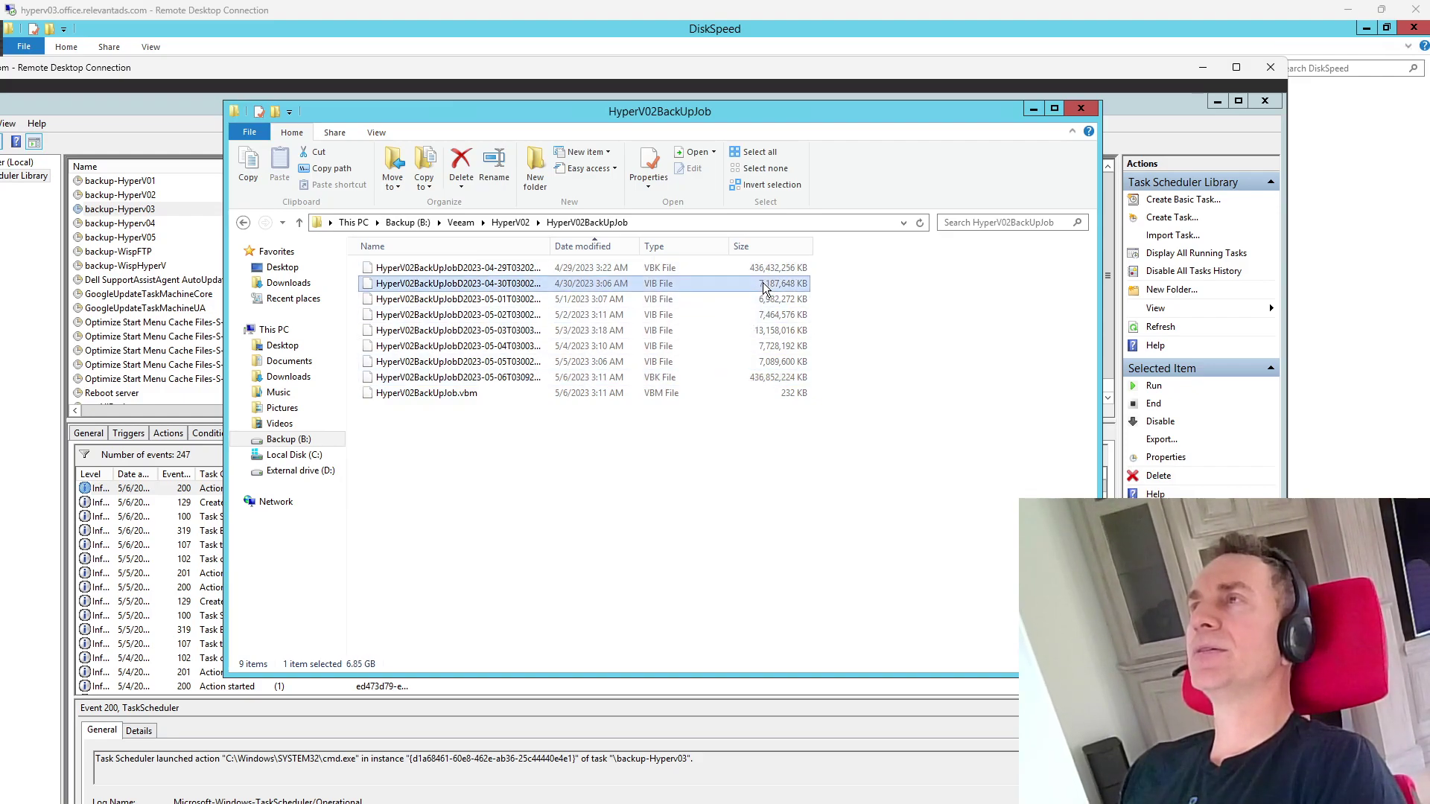
{"action": "left_click", "coordinate": [771, 331]}
{"action": "left_click", "coordinate": [776, 314]}
{"action": "left_click", "coordinate": [782, 299]}
{"action": "left_click", "coordinate": [787, 287]}
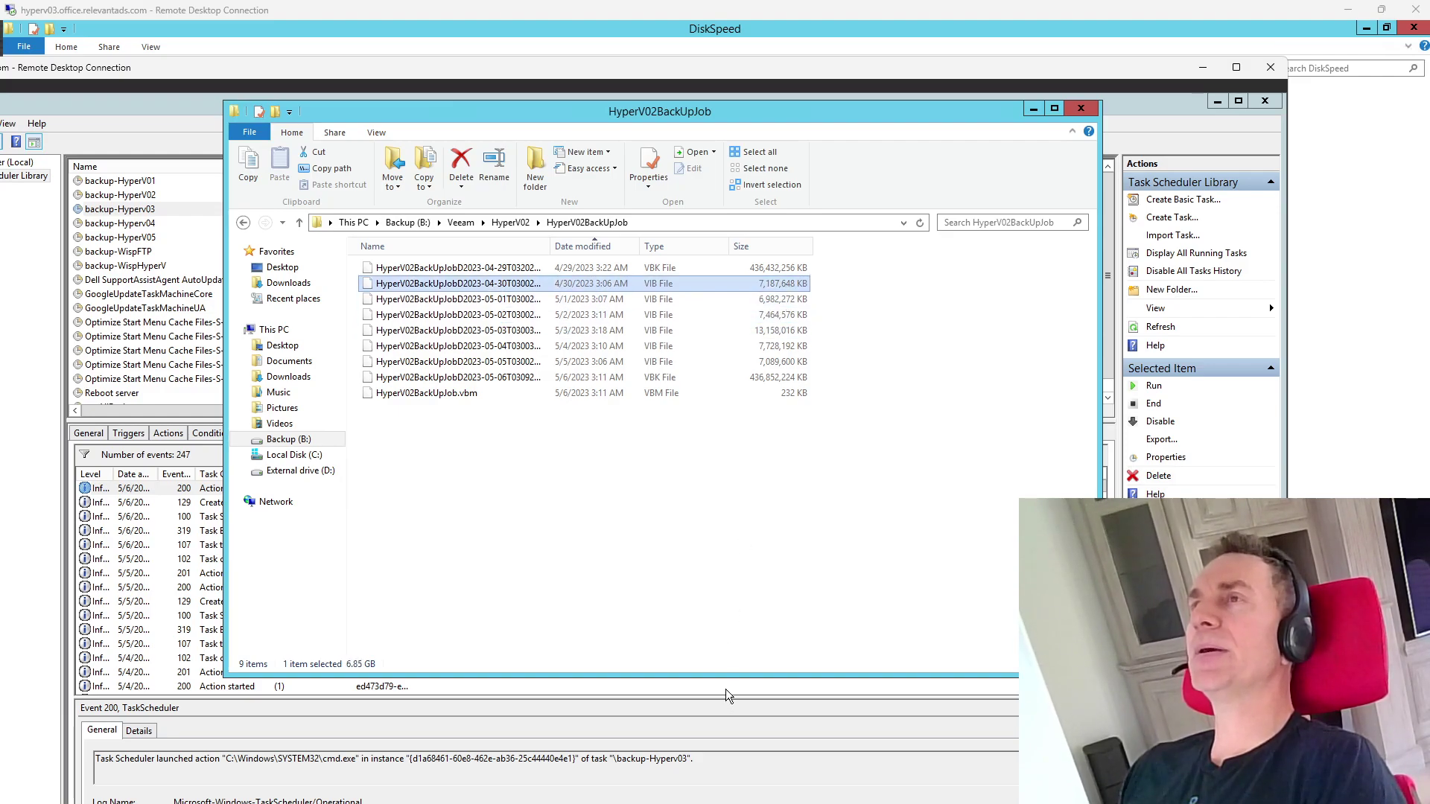
{"action": "left_click", "coordinate": [755, 379]}
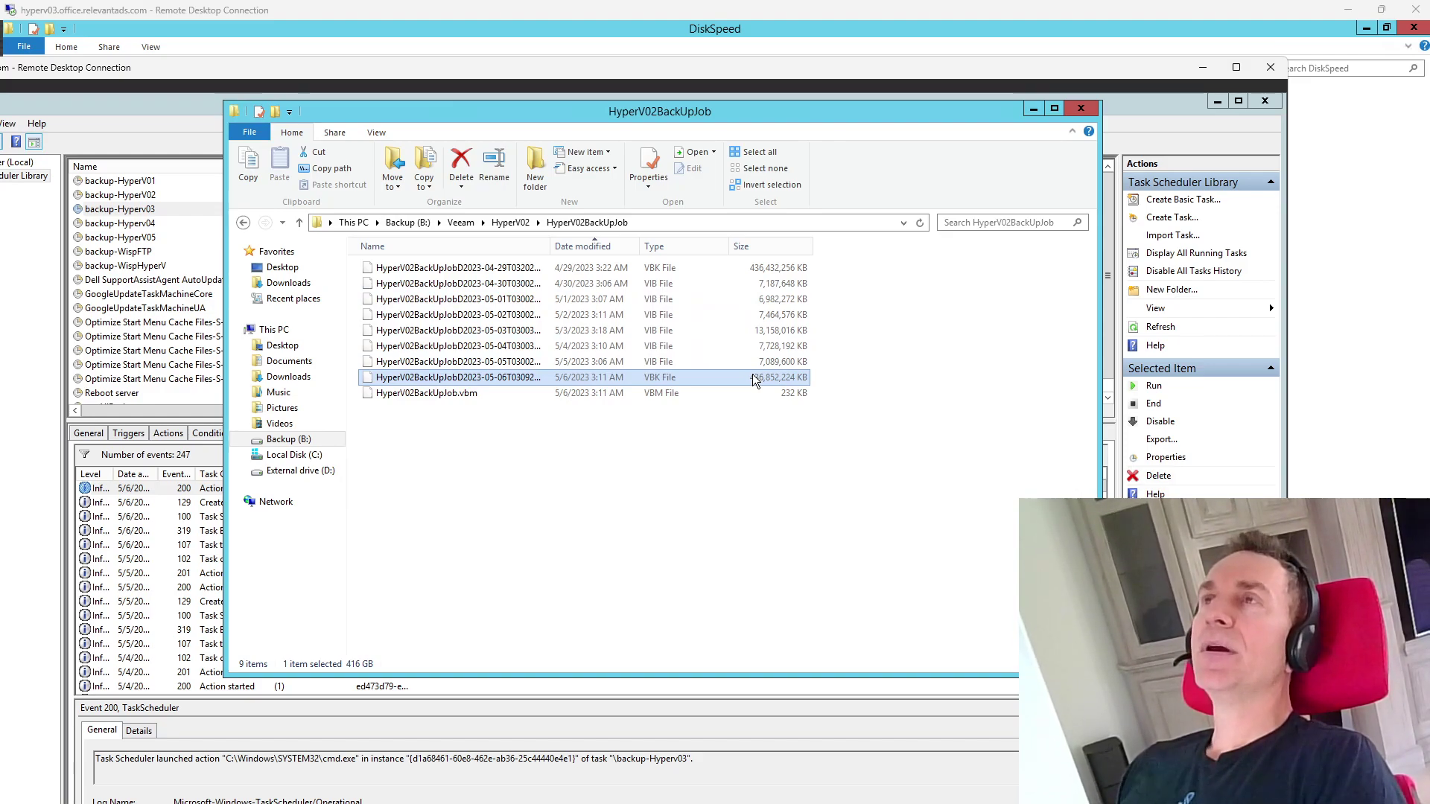
Move the backup folder window aside and clear the file selection
{"action": "left_click_drag", "start_coordinate": [524, 119], "coordinate": [615, 286]}
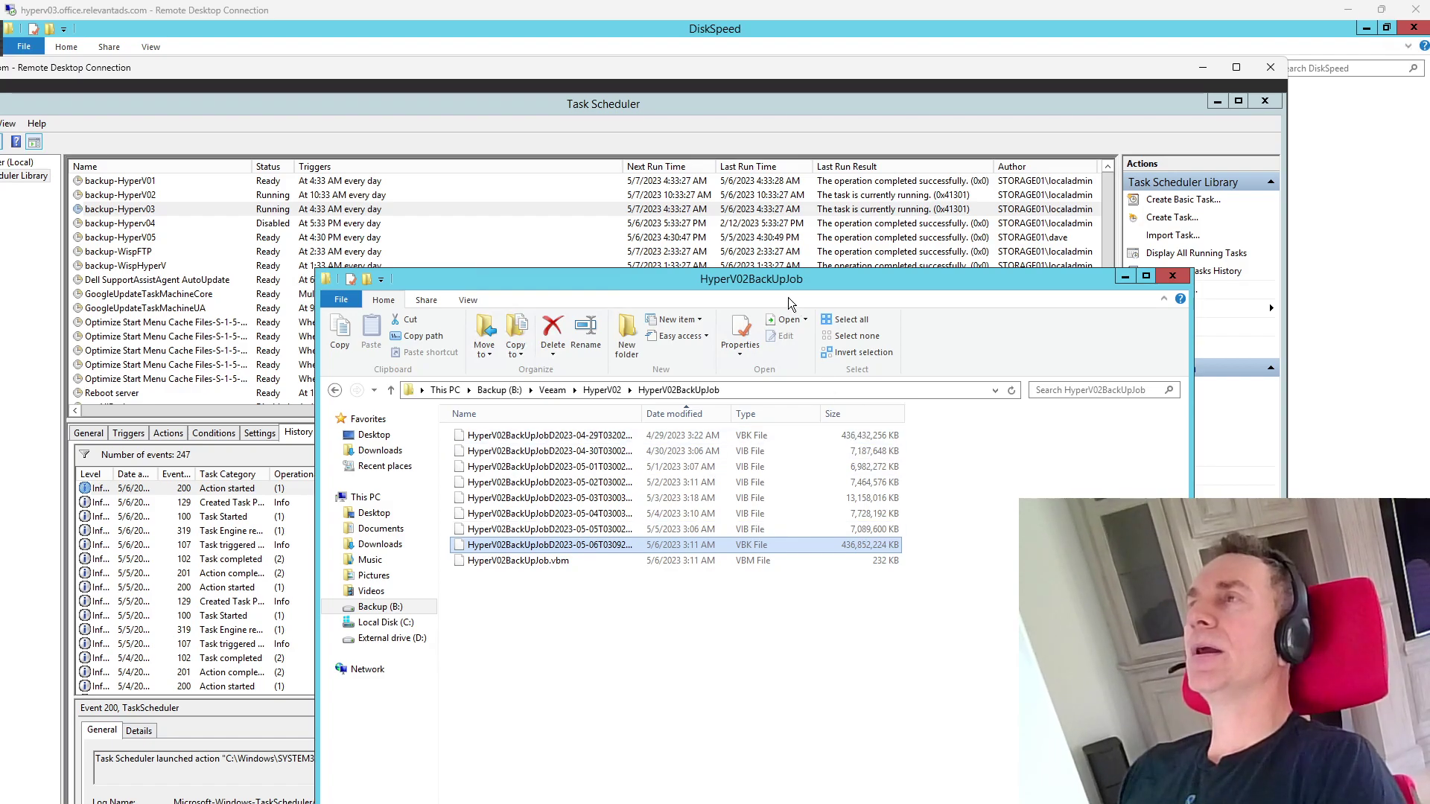
{"action": "left_click_drag", "start_coordinate": [796, 284], "coordinate": [838, 302]}
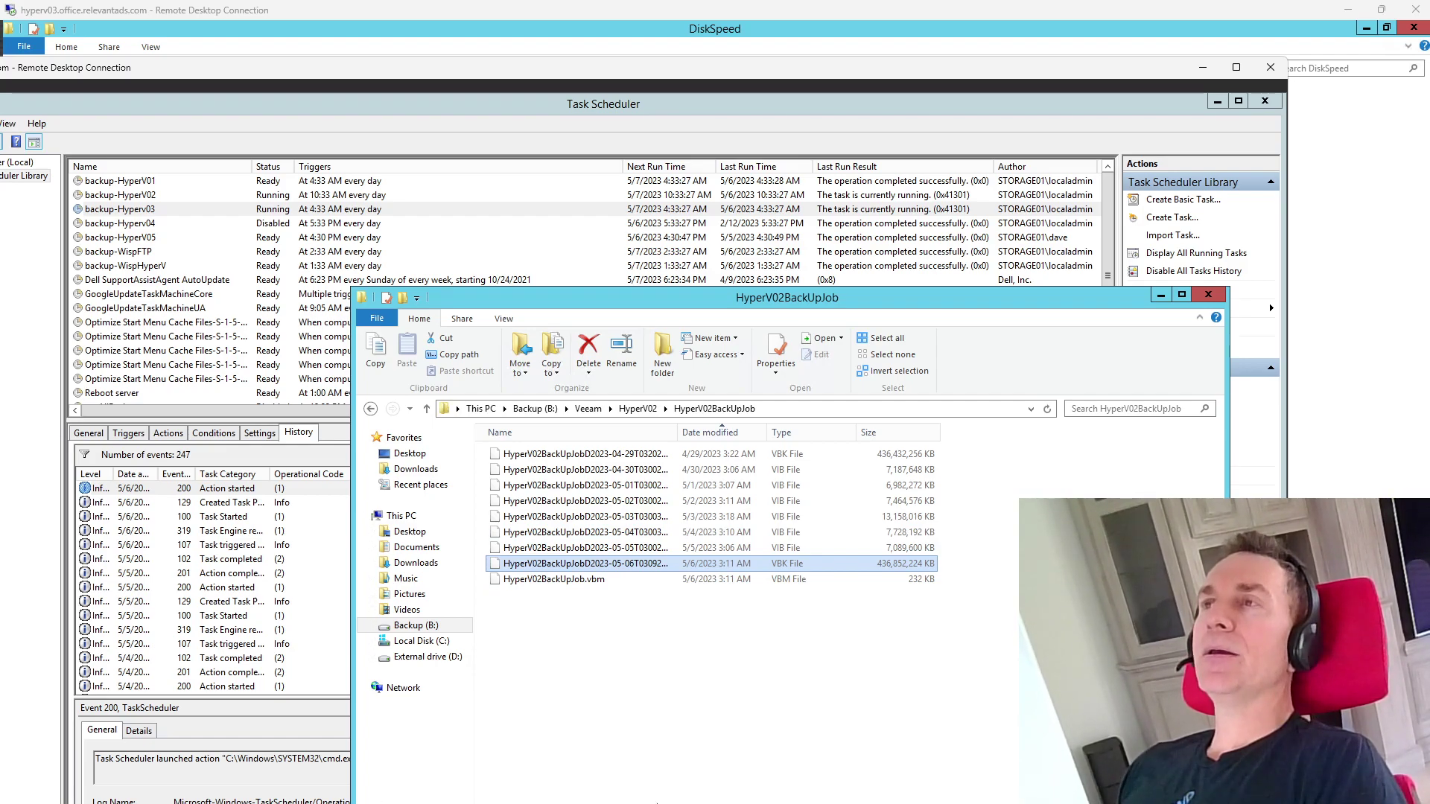
{"action": "left_click", "coordinate": [664, 758]}
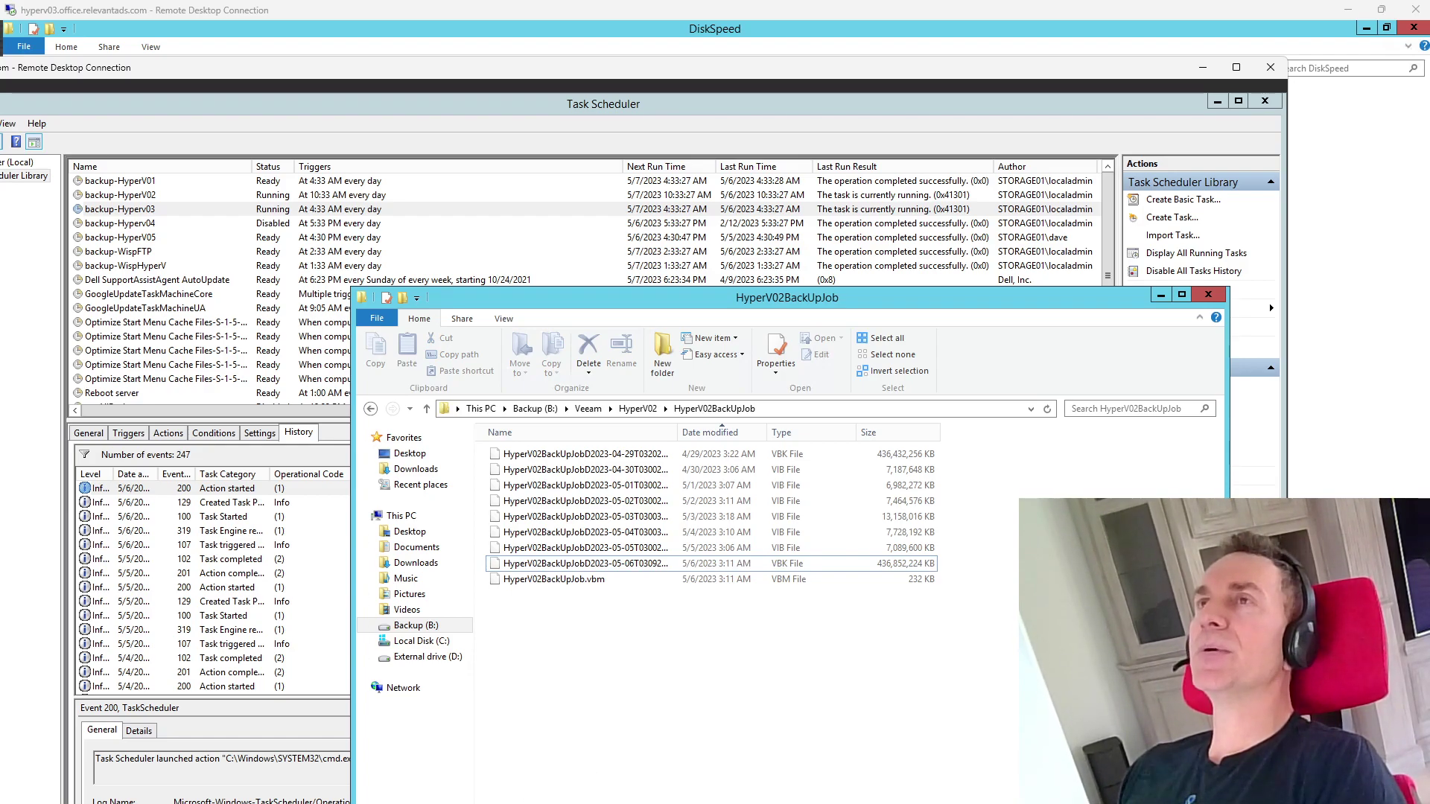
Check the backup-Hyperv03 and backup-HyperV02 task run history, then switch to the hyperv02 Veeam console
{"action": "left_click", "coordinate": [842, 199]}
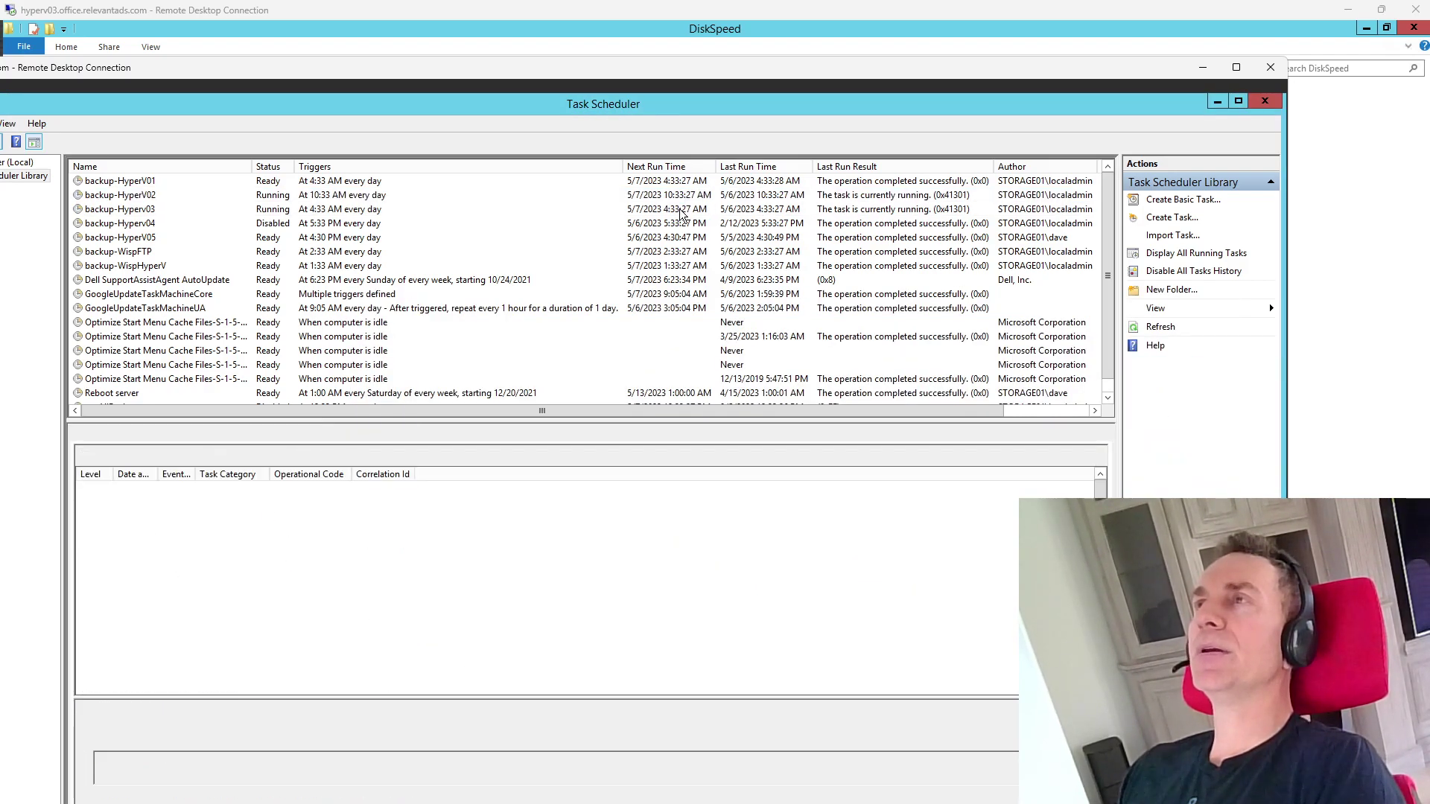
{"action": "left_click", "coordinate": [684, 211]}
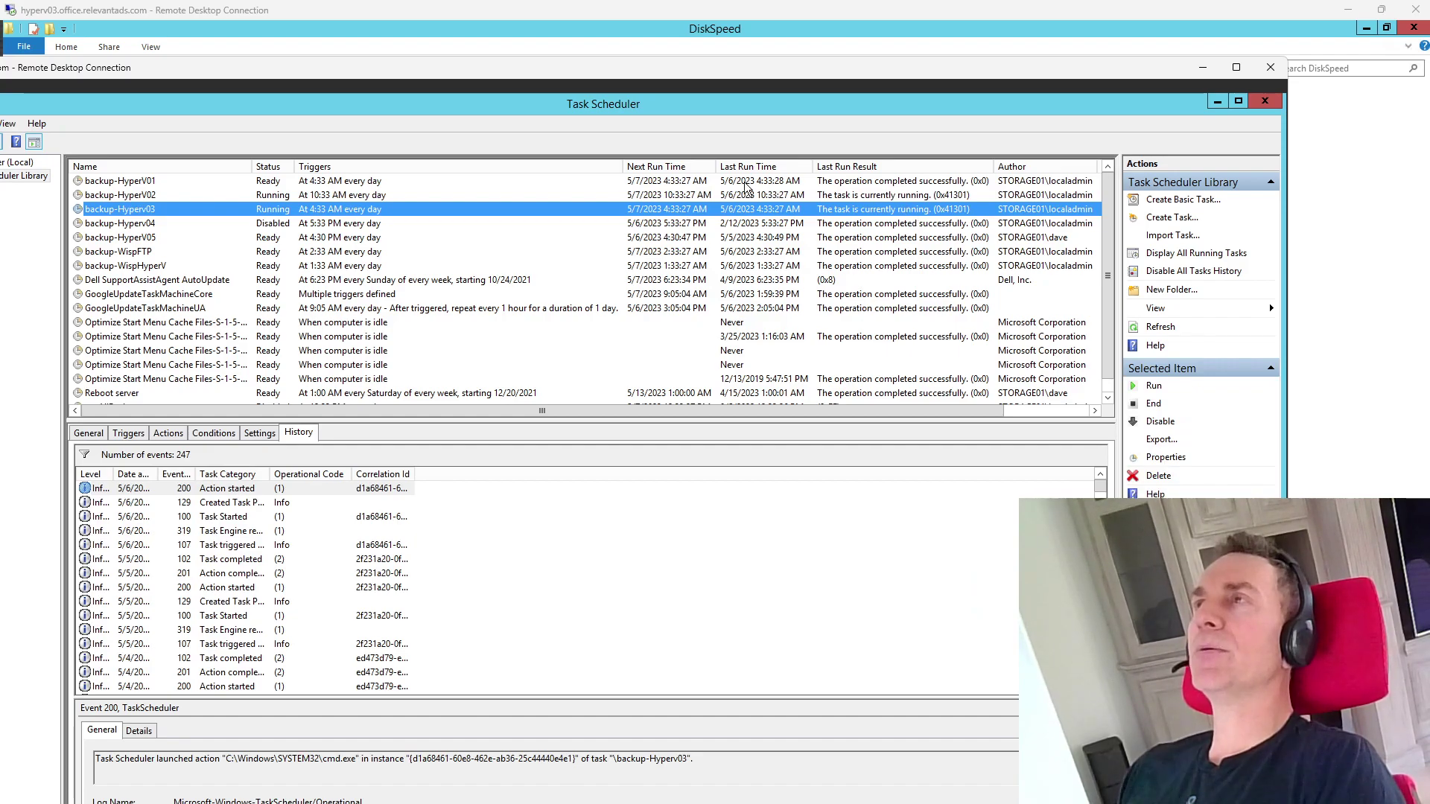
{"action": "left_click", "coordinate": [674, 195]}
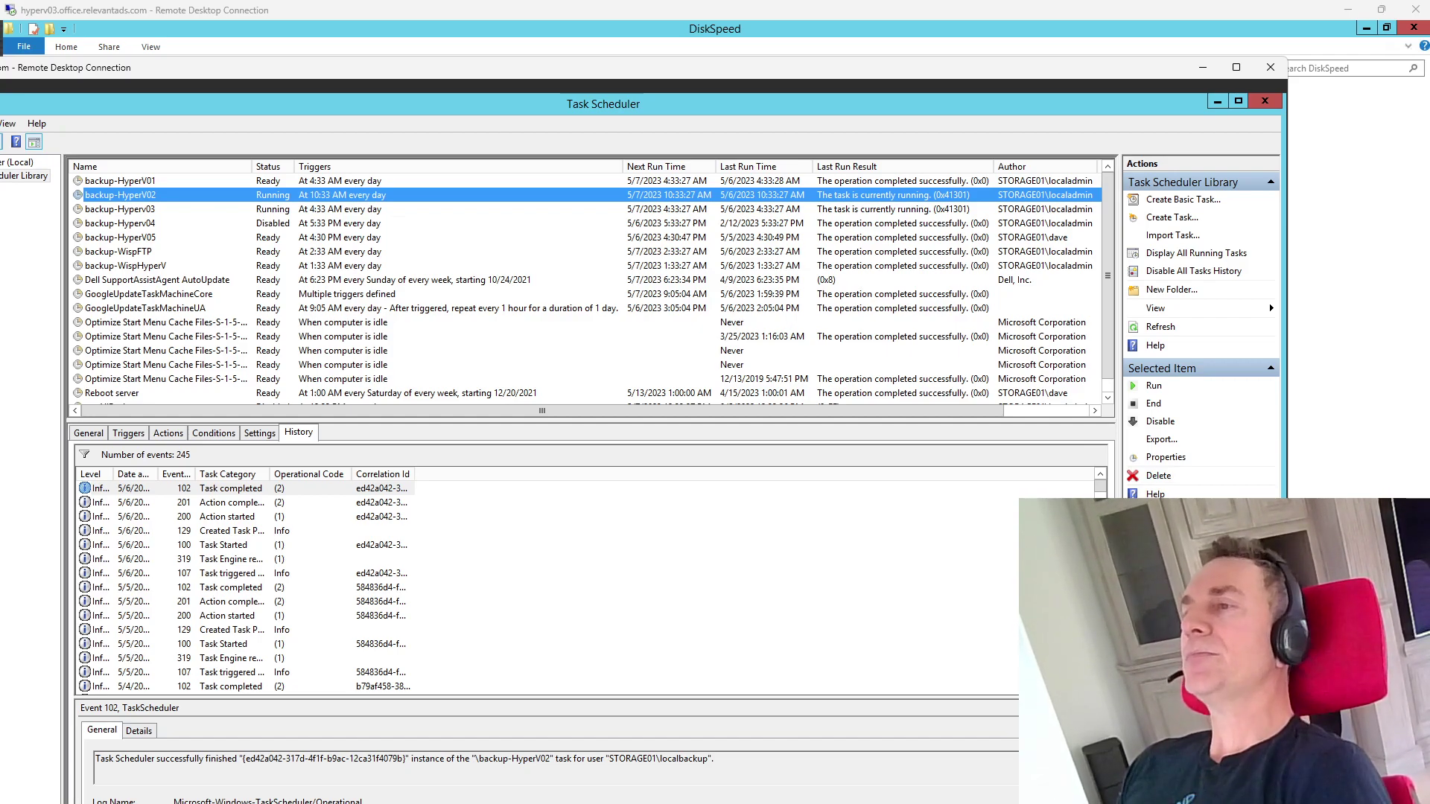
{"action": "key", "text": "alt+Tab"}
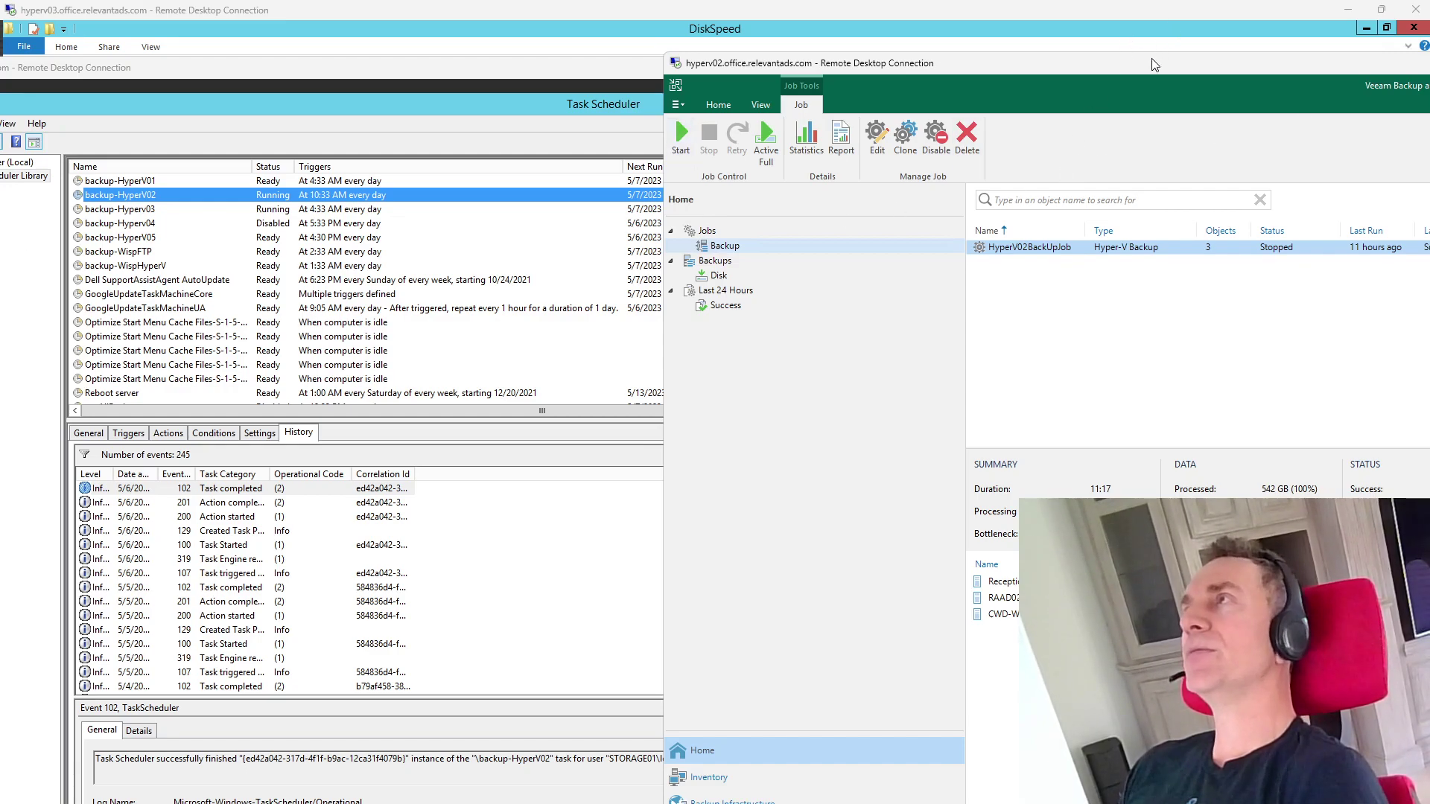
Inspect the HyperV03BackUpJob synthetic full's Processing RAPRTG02 step, then return to the DiskSpeed folder
{"action": "left_click_drag", "start_coordinate": [1147, 65], "coordinate": [637, 78]}
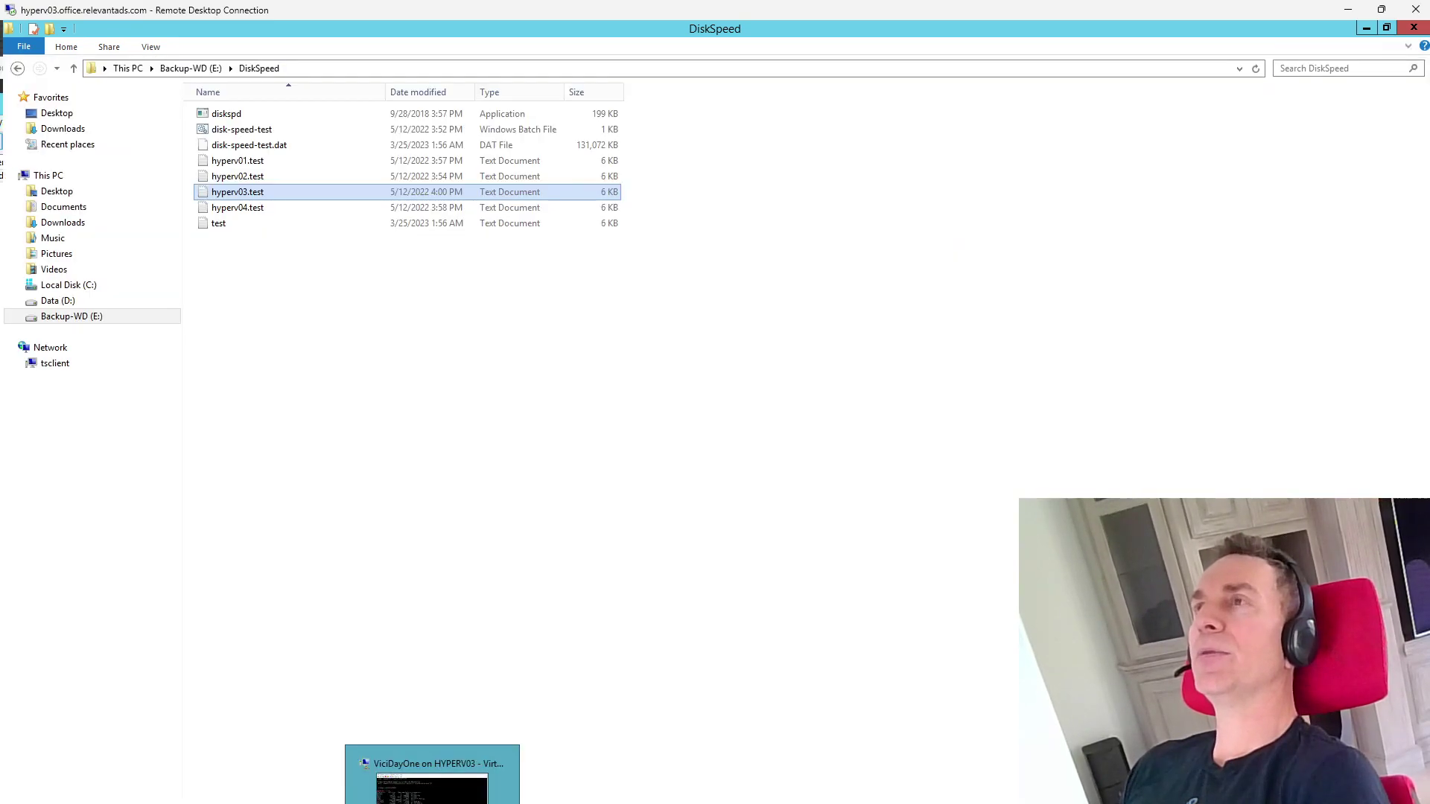
{"action": "key", "text": "alt+Tab"}
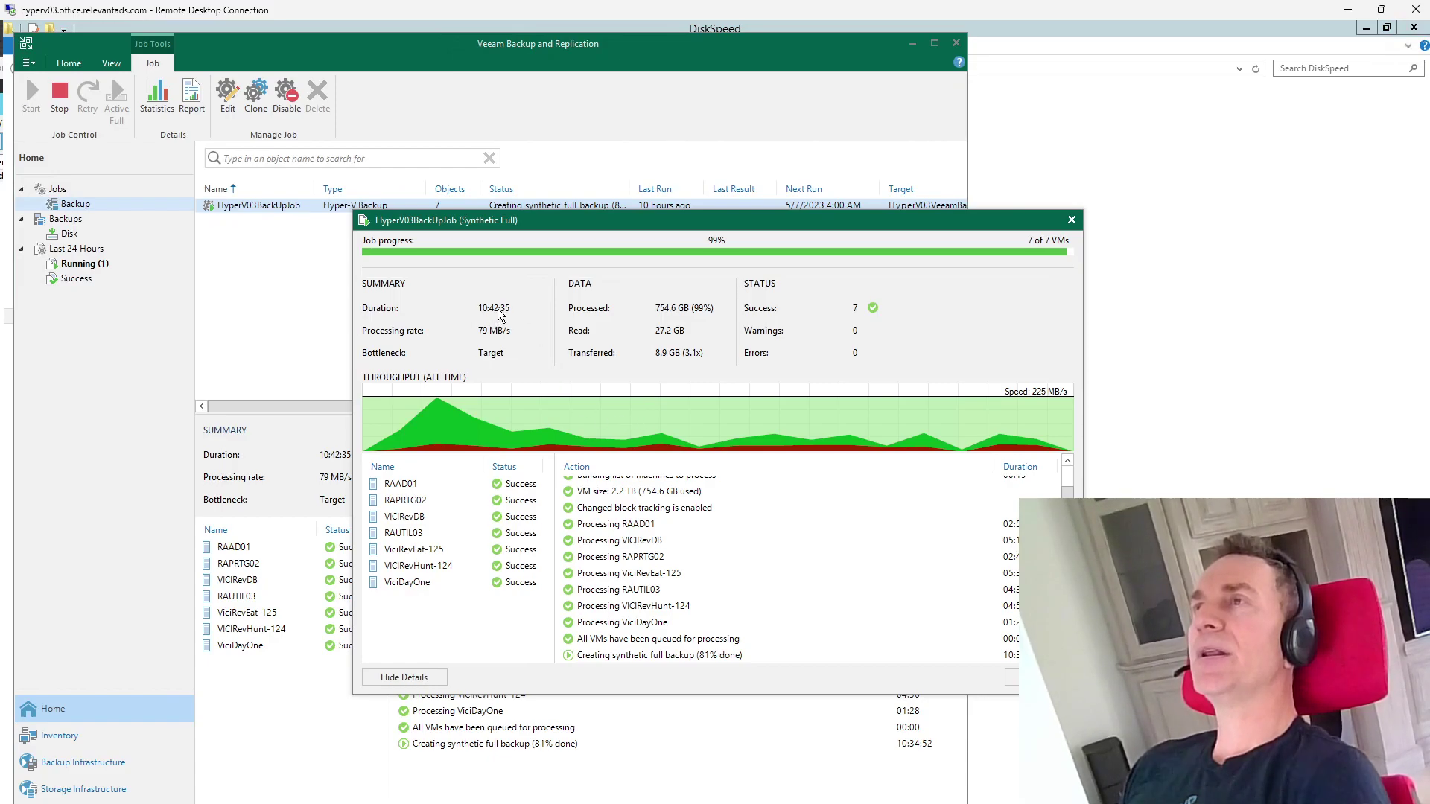
{"action": "left_click", "coordinate": [648, 559]}
{"action": "scroll", "coordinate": [650, 568], "scroll_direction": "up", "scroll_amount": 1}
{"action": "scroll", "coordinate": [650, 567], "scroll_direction": "down", "scroll_amount": 1}
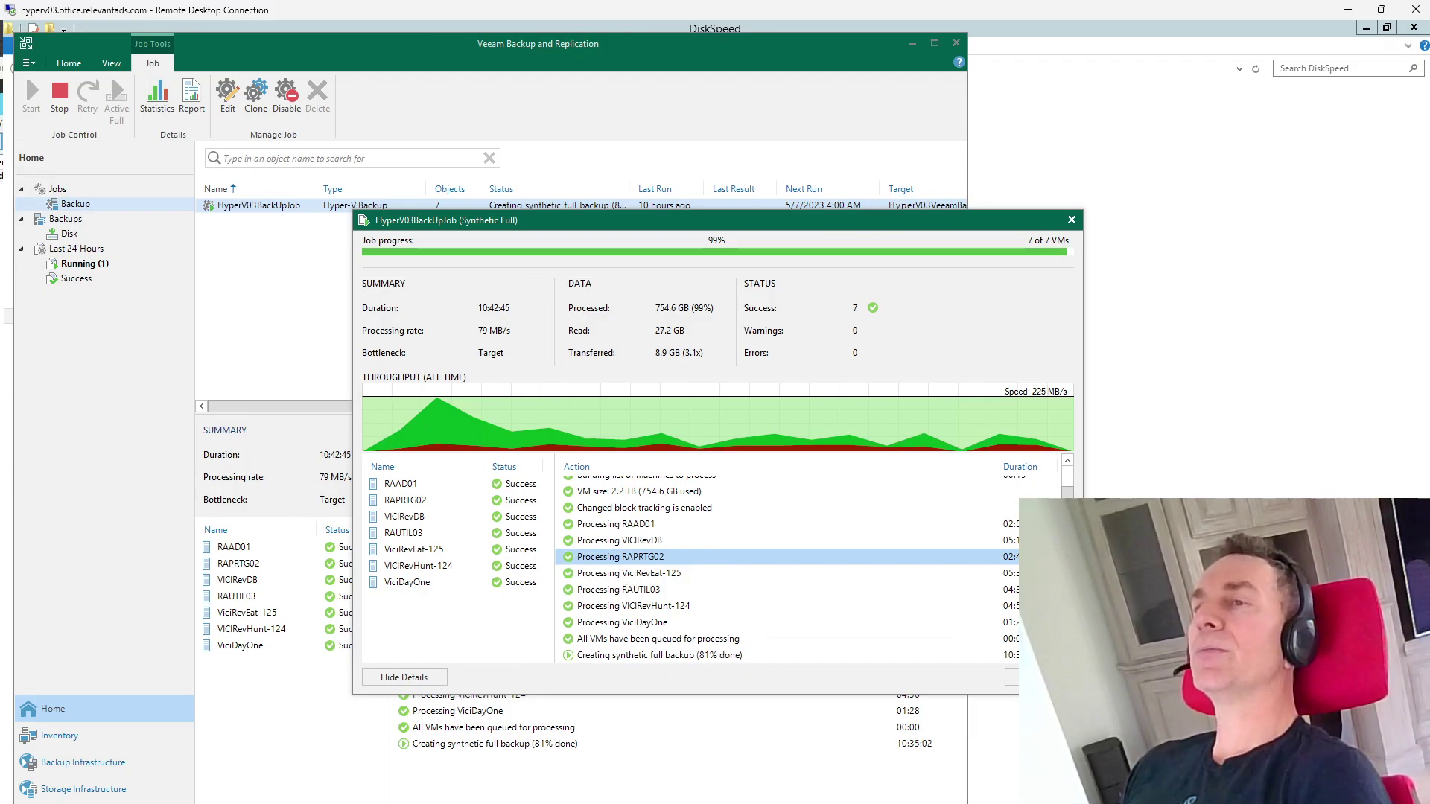
{"action": "key", "text": "alt+Tab"}
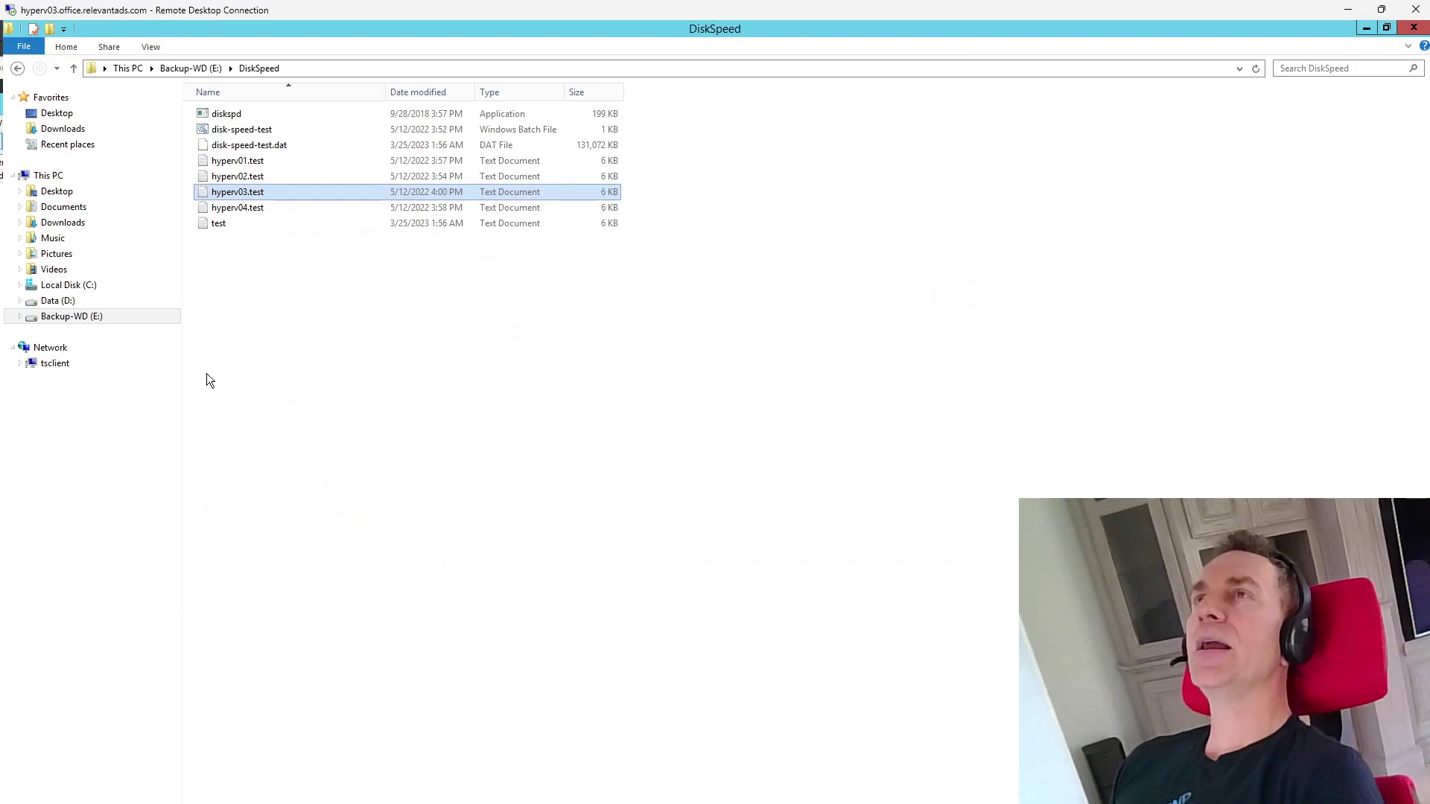
Restore the DiskSpeed window, then select the Total IO per-thread rows in the test results
{"action": "double_click", "coordinate": [209, 27]}
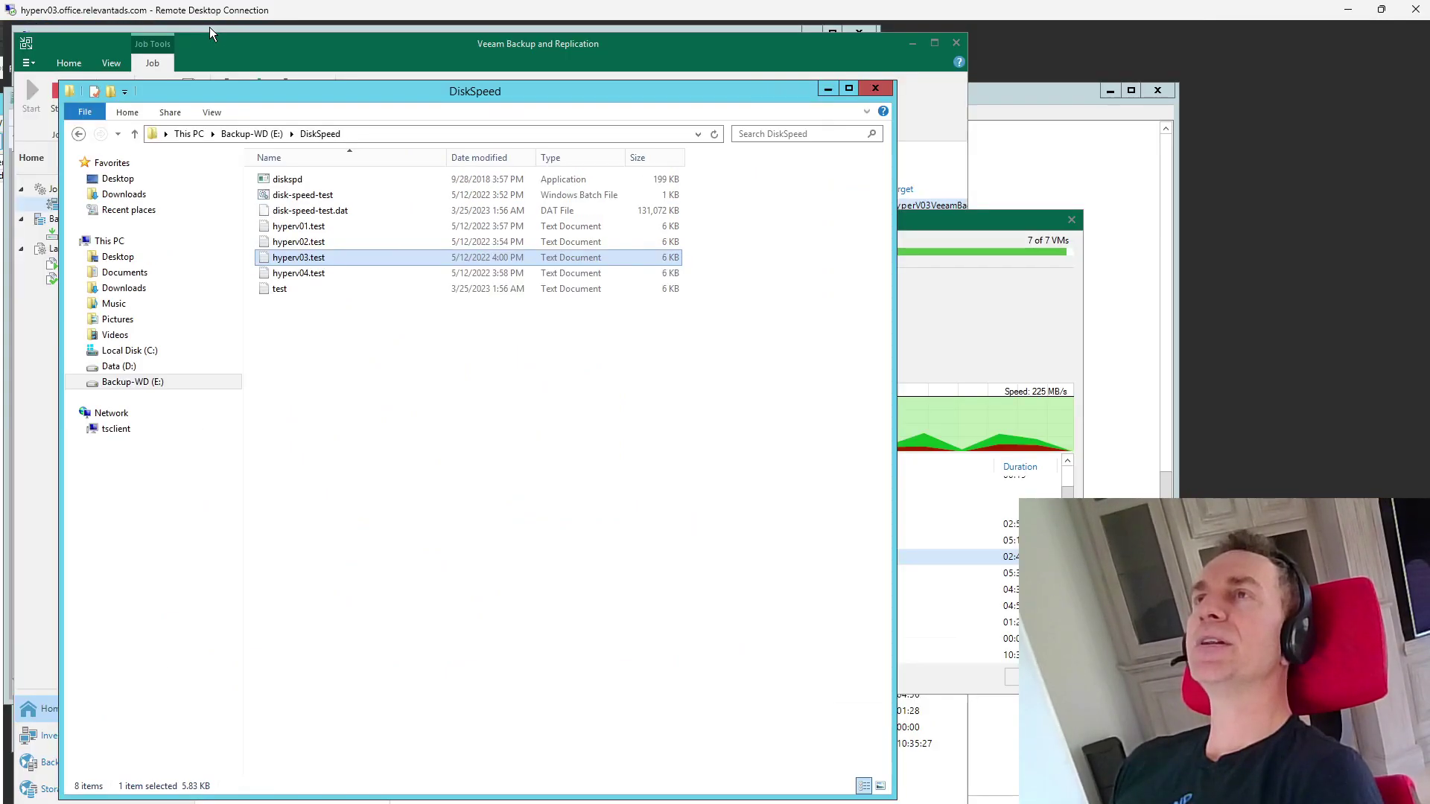
{"action": "left_click", "coordinate": [316, 351]}
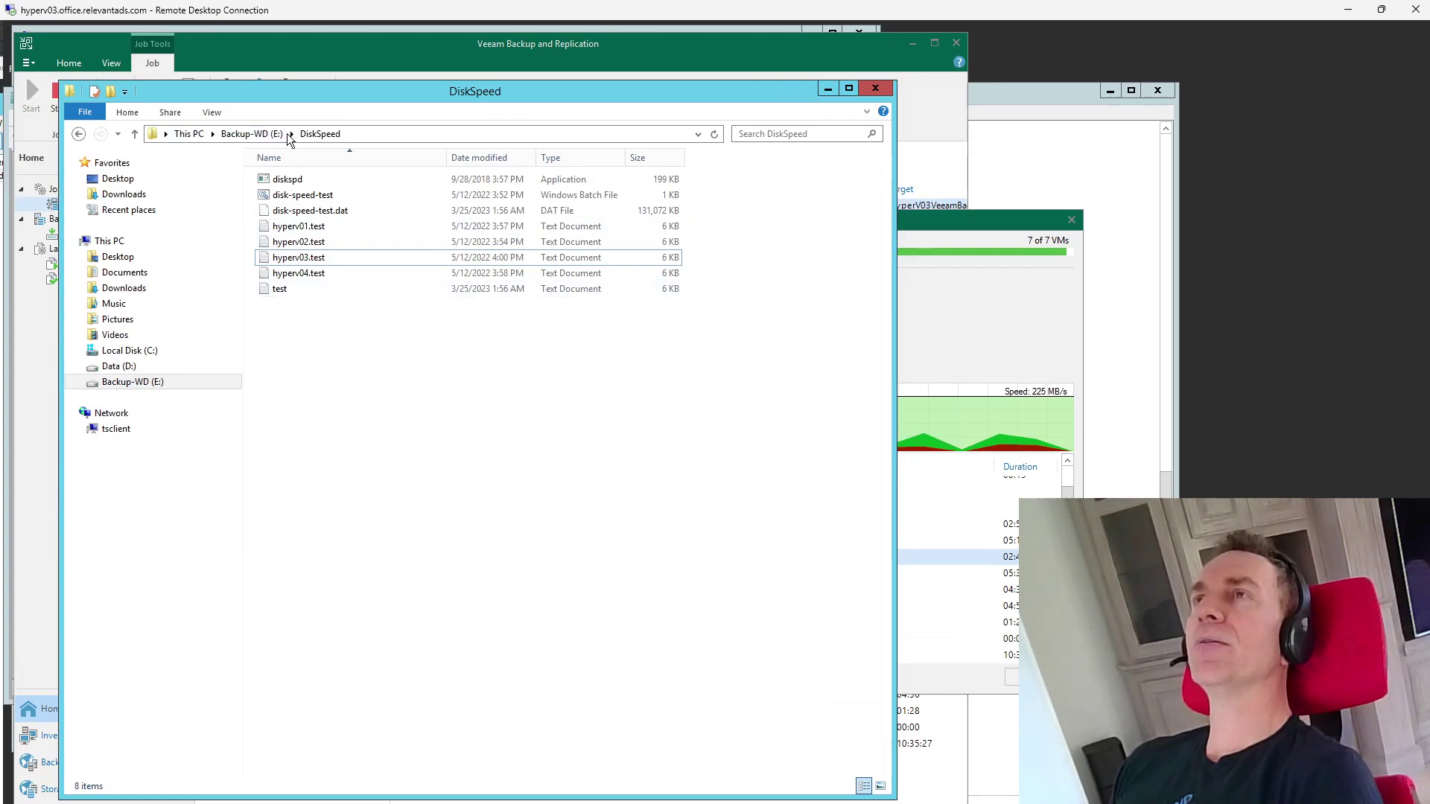
{"action": "mouse_move", "coordinate": [525, 802]}
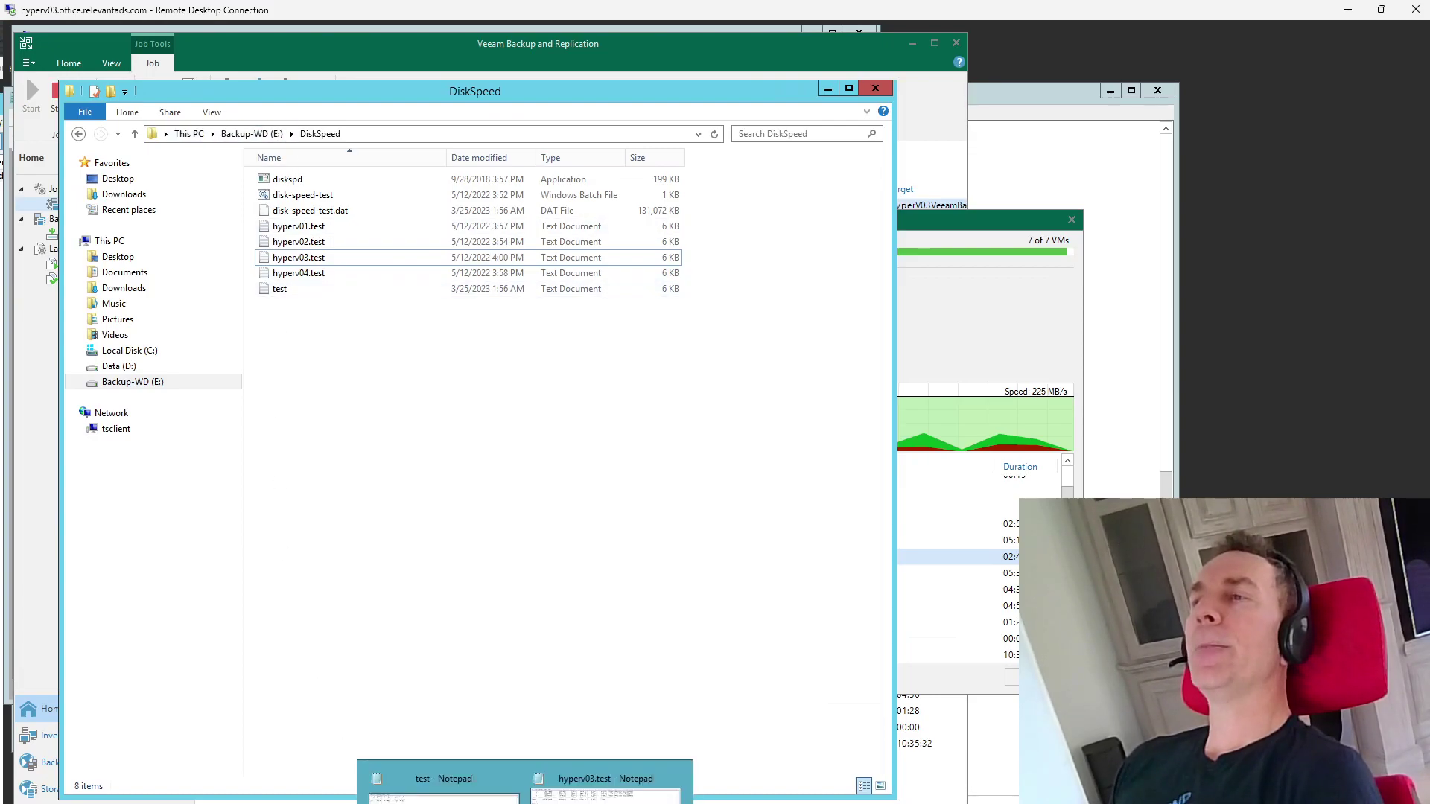
{"action": "left_click", "coordinate": [444, 782]}
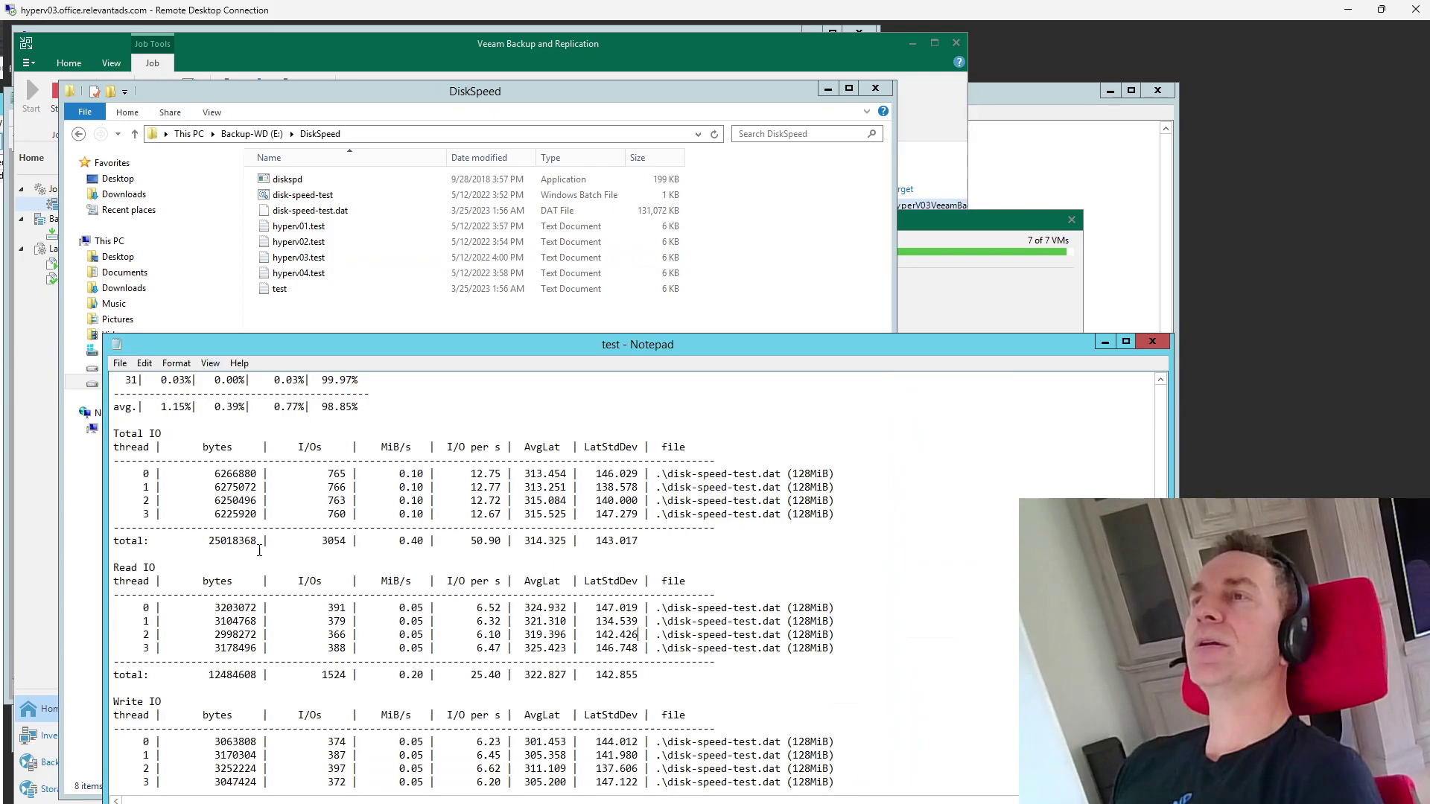
{"action": "scroll", "coordinate": [269, 564], "scroll_direction": "down", "scroll_amount": 7}
{"action": "scroll", "coordinate": [270, 565], "scroll_direction": "up", "scroll_amount": 20}
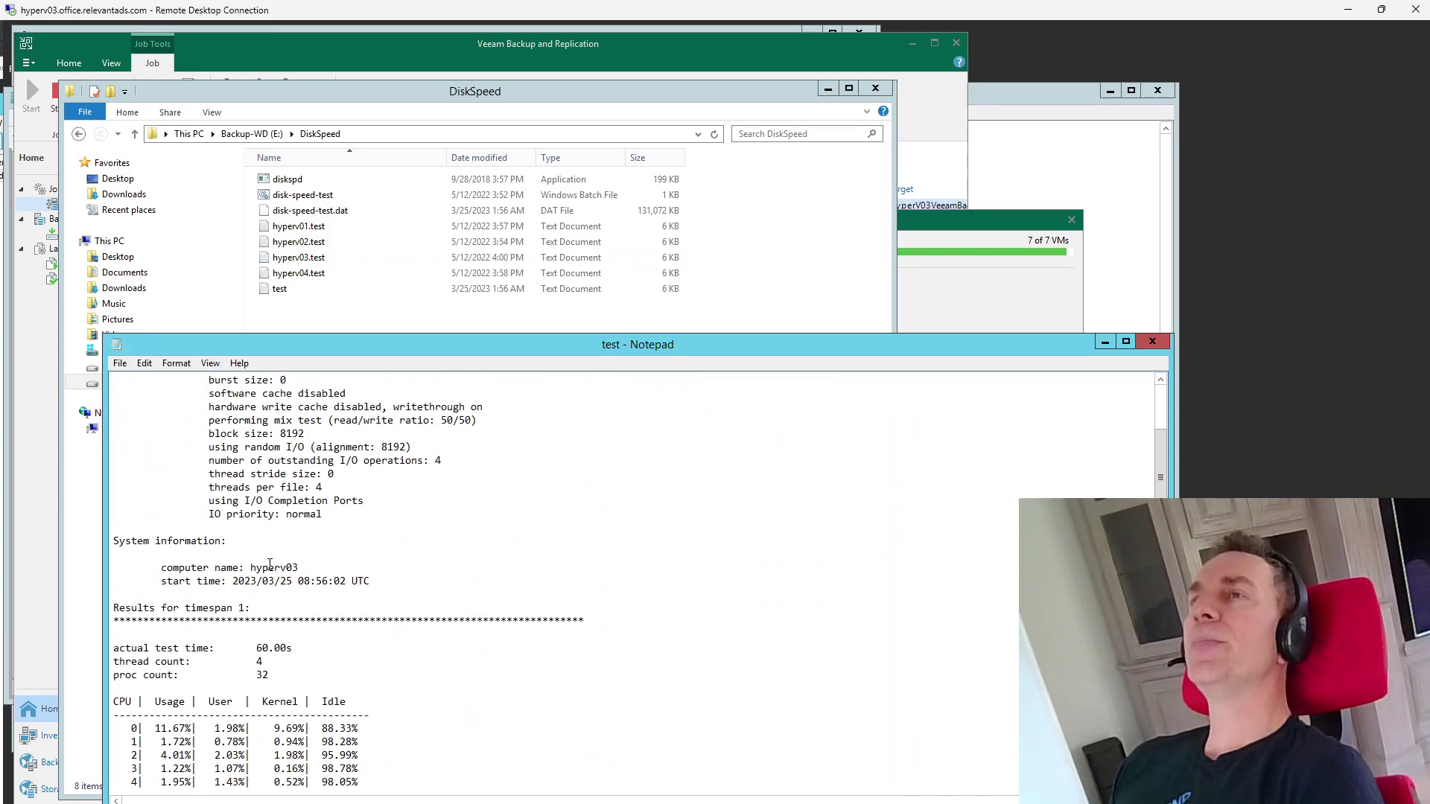
{"action": "scroll", "coordinate": [269, 564], "scroll_direction": "down", "scroll_amount": 9}
{"action": "scroll", "coordinate": [270, 564], "scroll_direction": "down", "scroll_amount": 10}
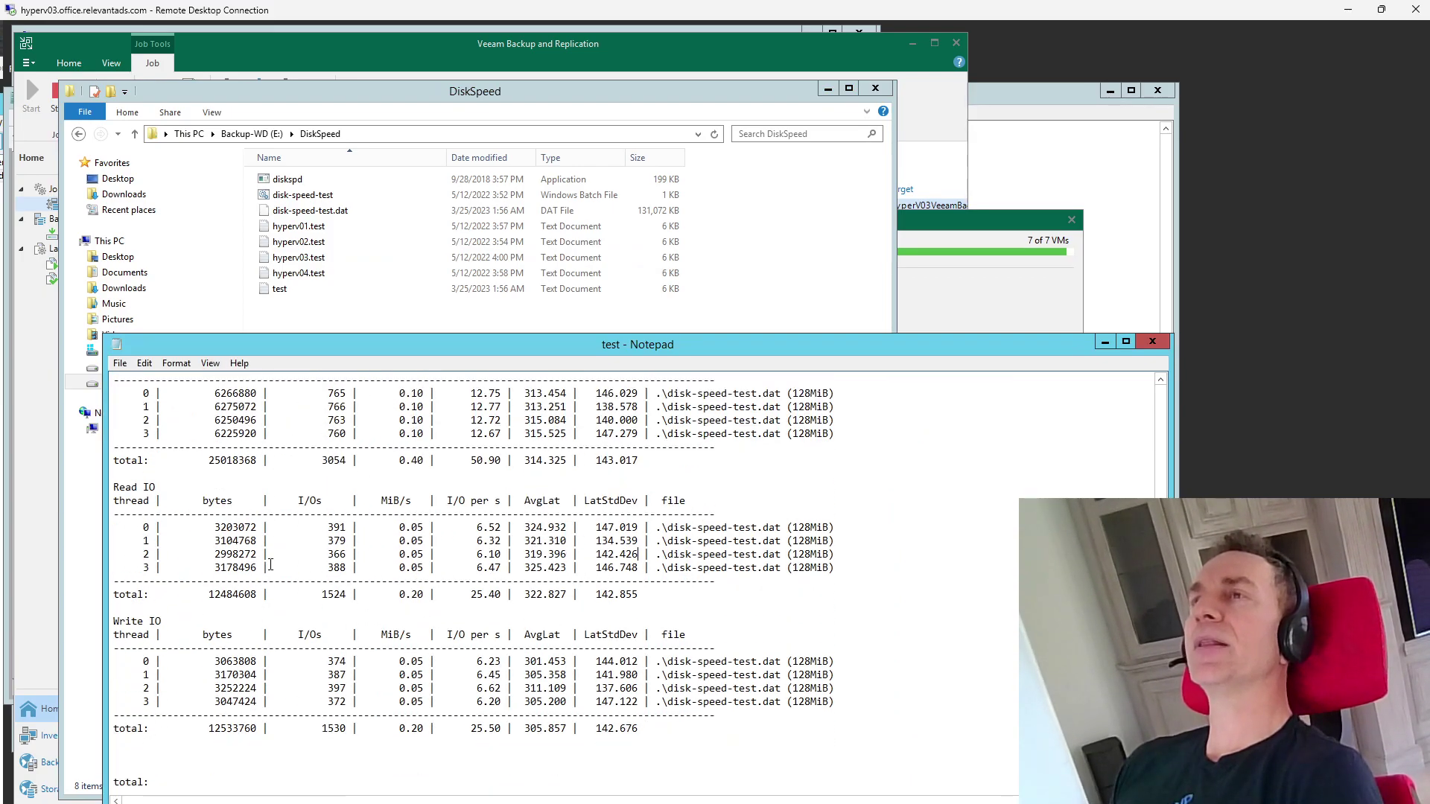
{"action": "scroll", "coordinate": [269, 564], "scroll_direction": "up", "scroll_amount": 3}
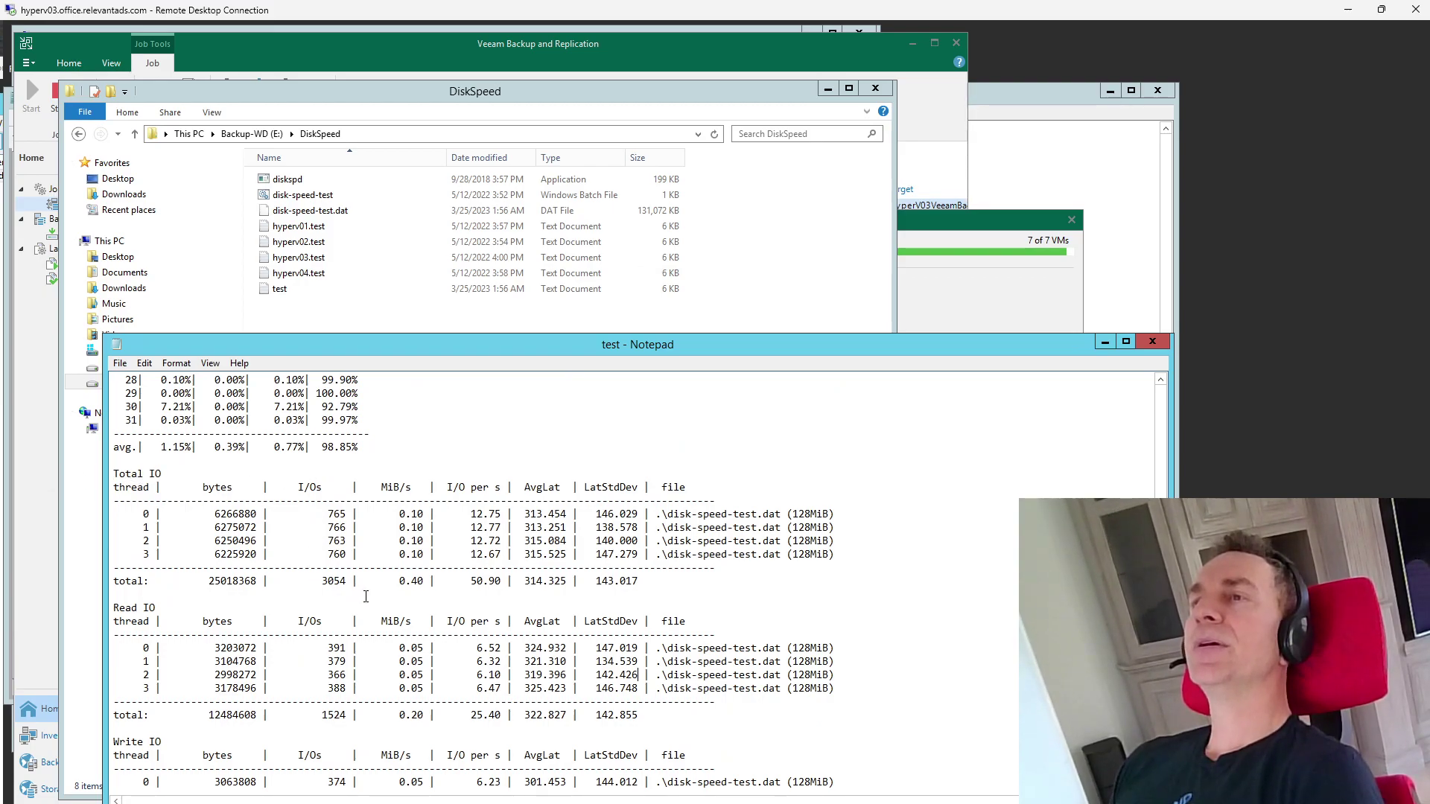
{"action": "scroll", "coordinate": [366, 597], "scroll_direction": "down", "scroll_amount": 2}
{"action": "scroll", "coordinate": [365, 597], "scroll_direction": "up", "scroll_amount": 2}
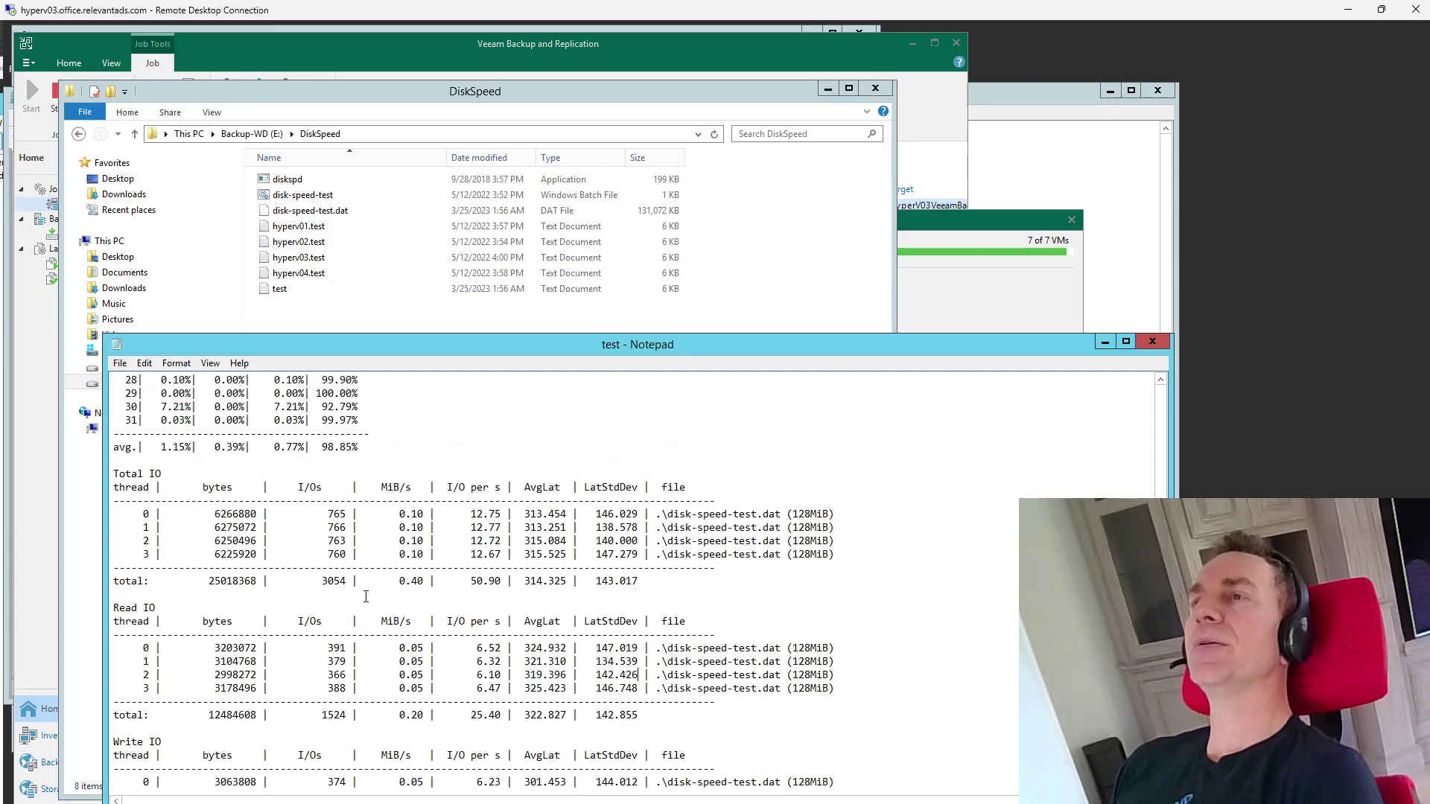
{"action": "left_click_drag", "start_coordinate": [177, 497], "coordinate": [388, 571]}
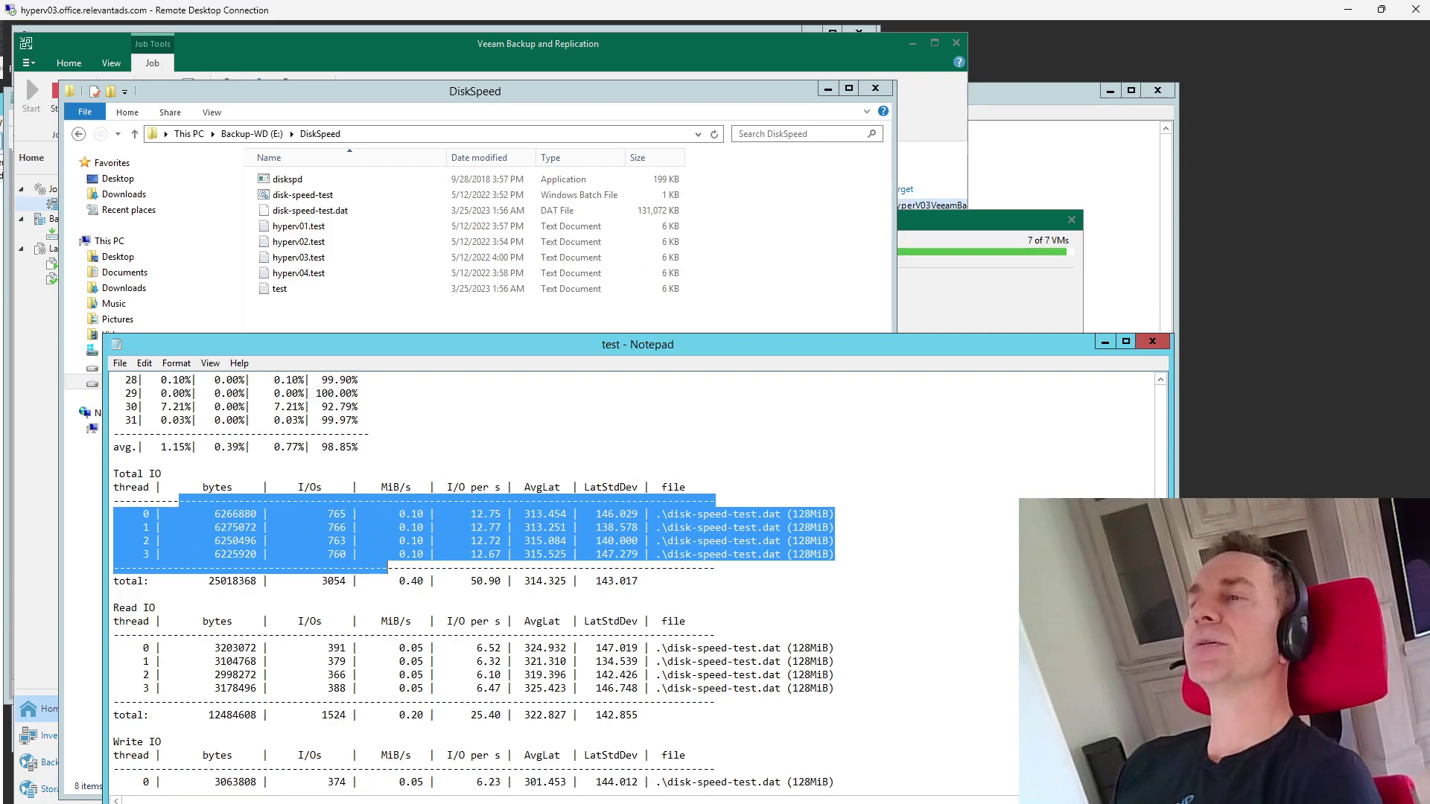
Highlight hyperv03.test's 4060660 total I/Os and move the test window down to show both totals
{"action": "mouse_move", "coordinate": [525, 798]}
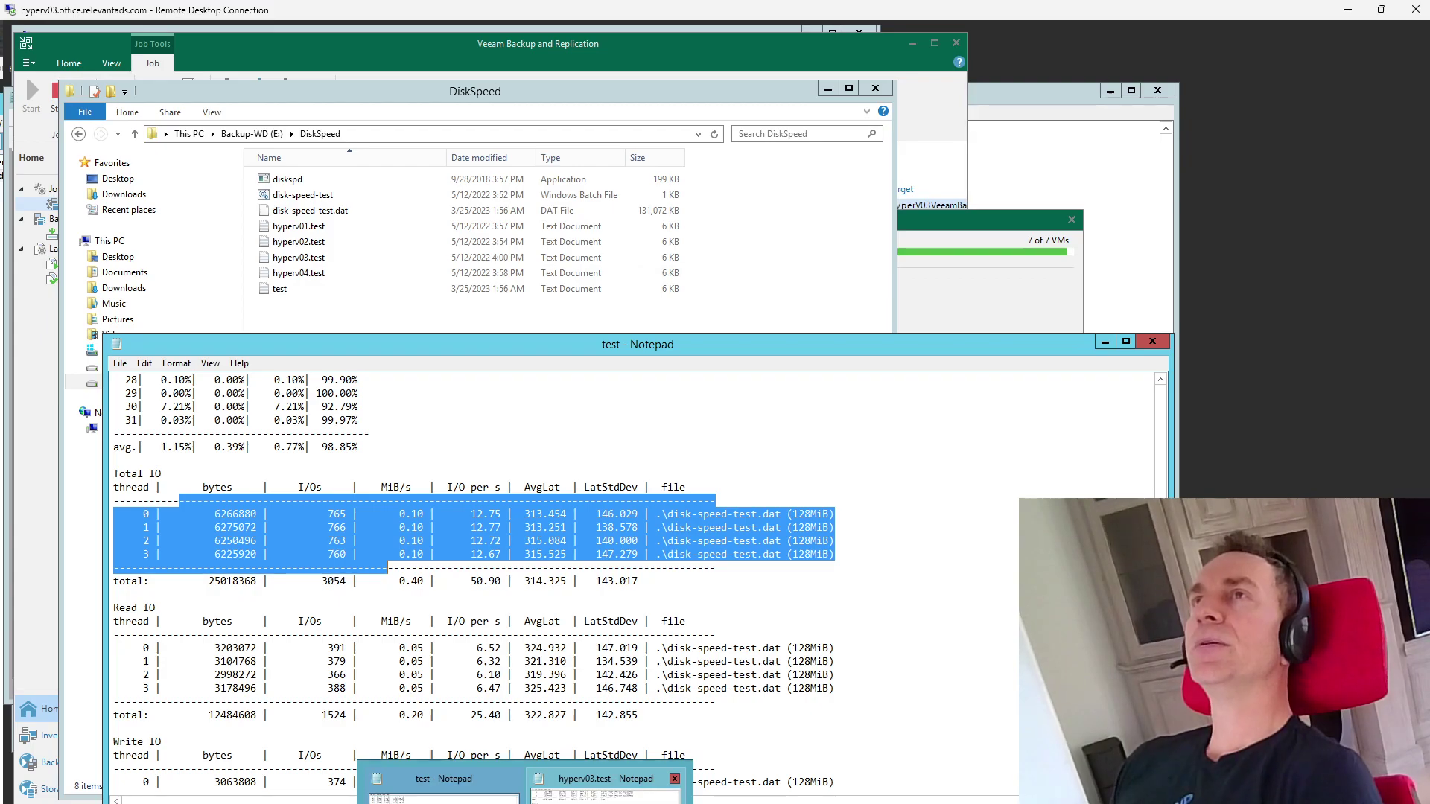
{"action": "left_click", "coordinate": [606, 788]}
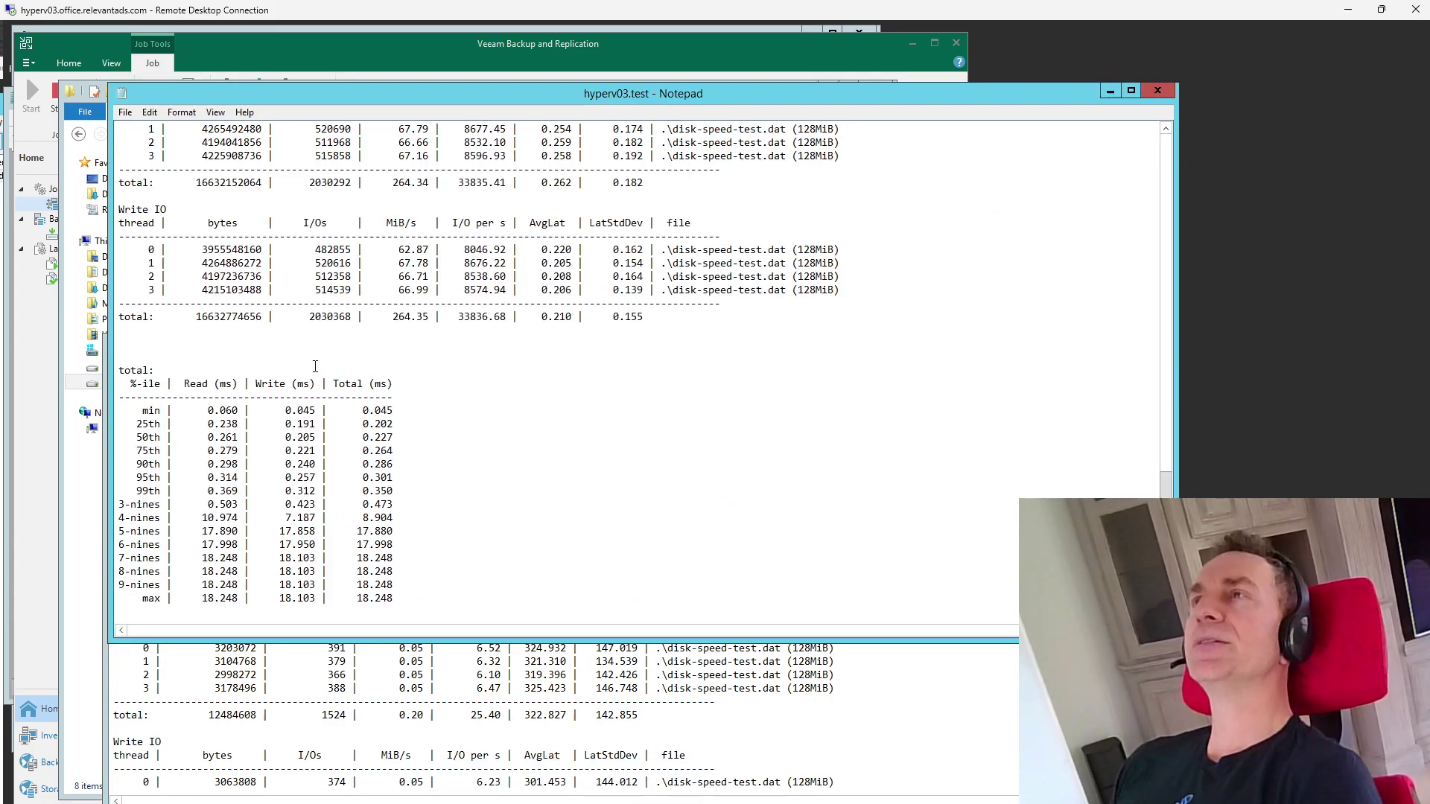
{"action": "scroll", "coordinate": [315, 366], "scroll_direction": "up", "scroll_amount": 20}
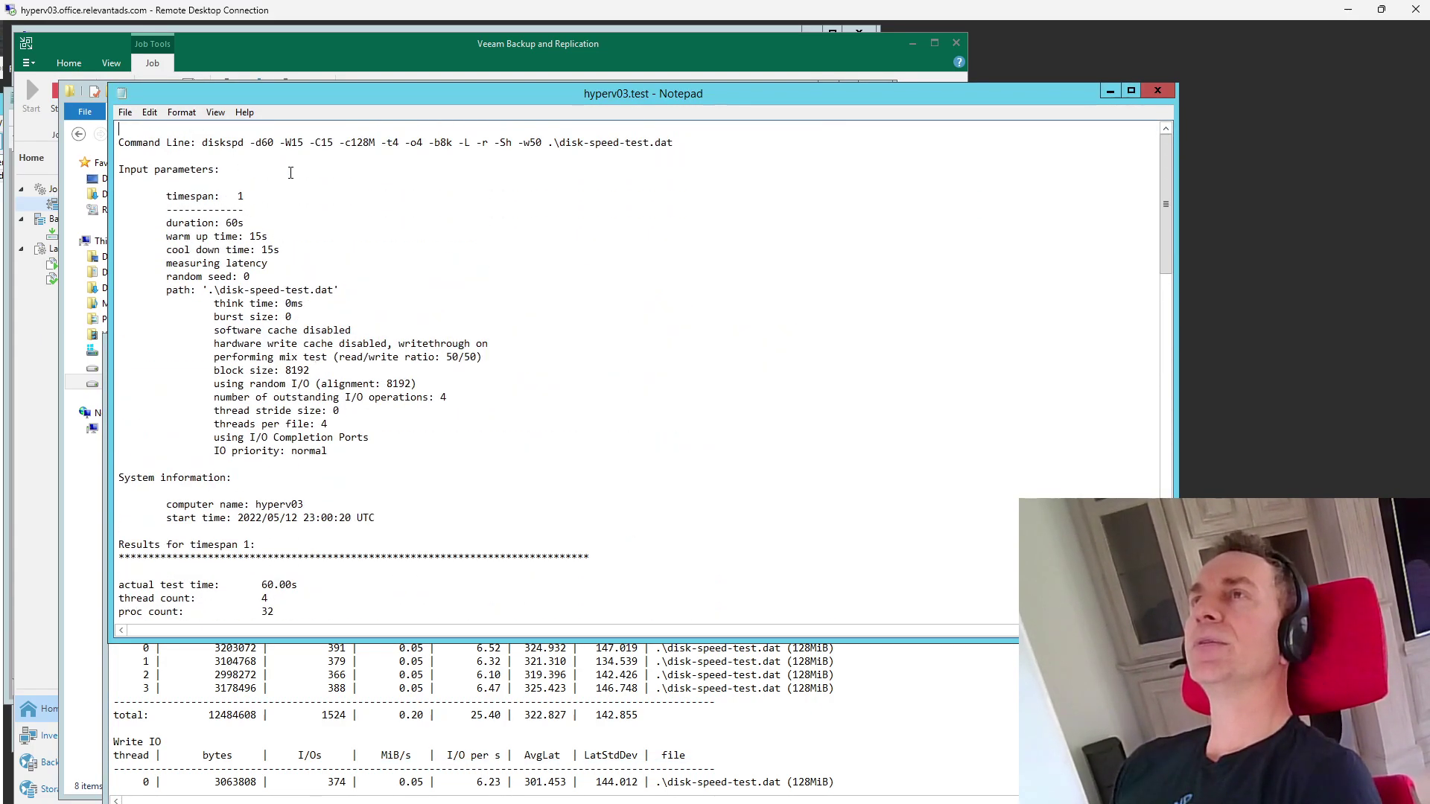
{"action": "scroll", "coordinate": [293, 169], "scroll_direction": "down", "scroll_amount": 20}
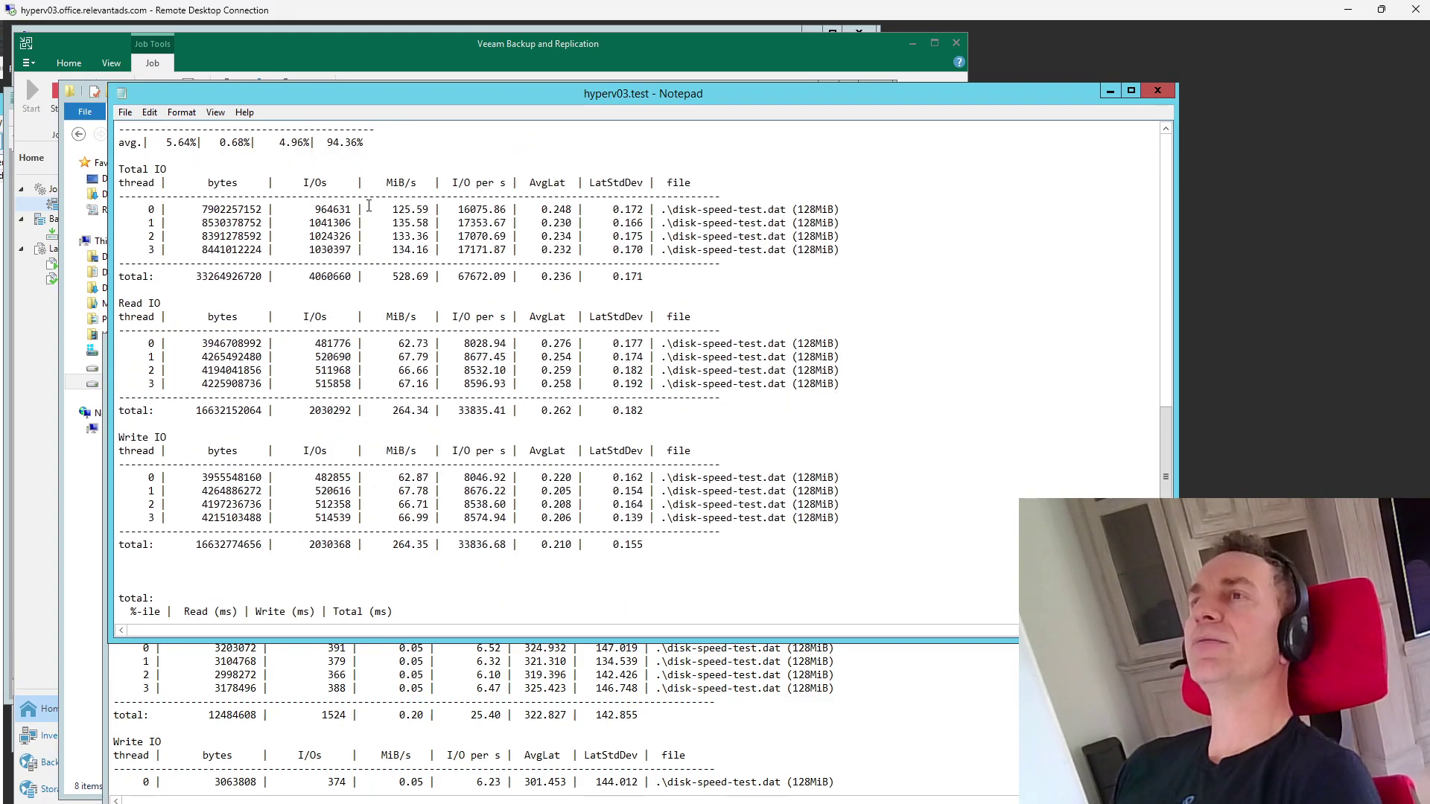
{"action": "scroll", "coordinate": [368, 206], "scroll_direction": "down", "scroll_amount": 8}
{"action": "scroll", "coordinate": [369, 206], "scroll_direction": "up", "scroll_amount": 10}
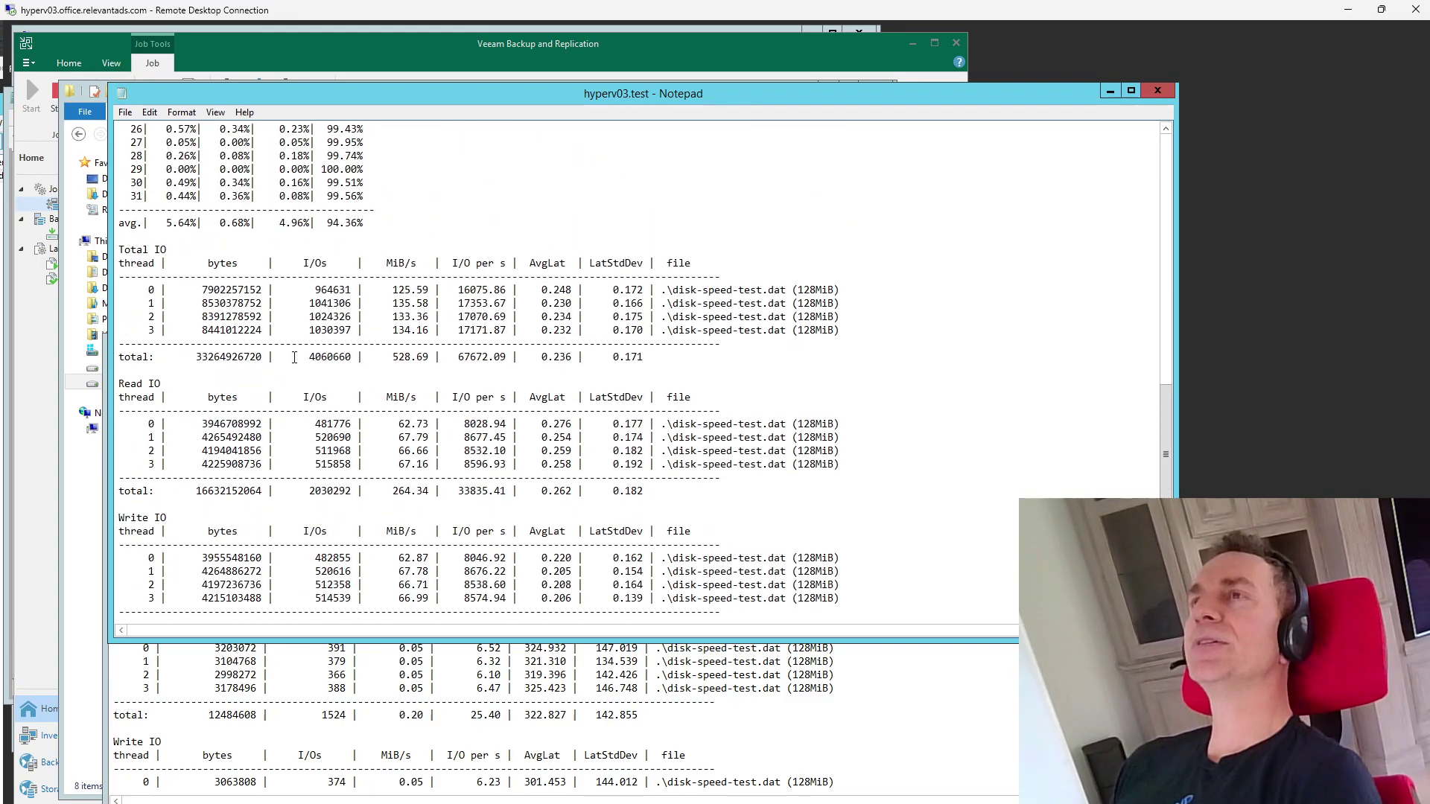
{"action": "left_click_drag", "start_coordinate": [316, 357], "coordinate": [348, 358]}
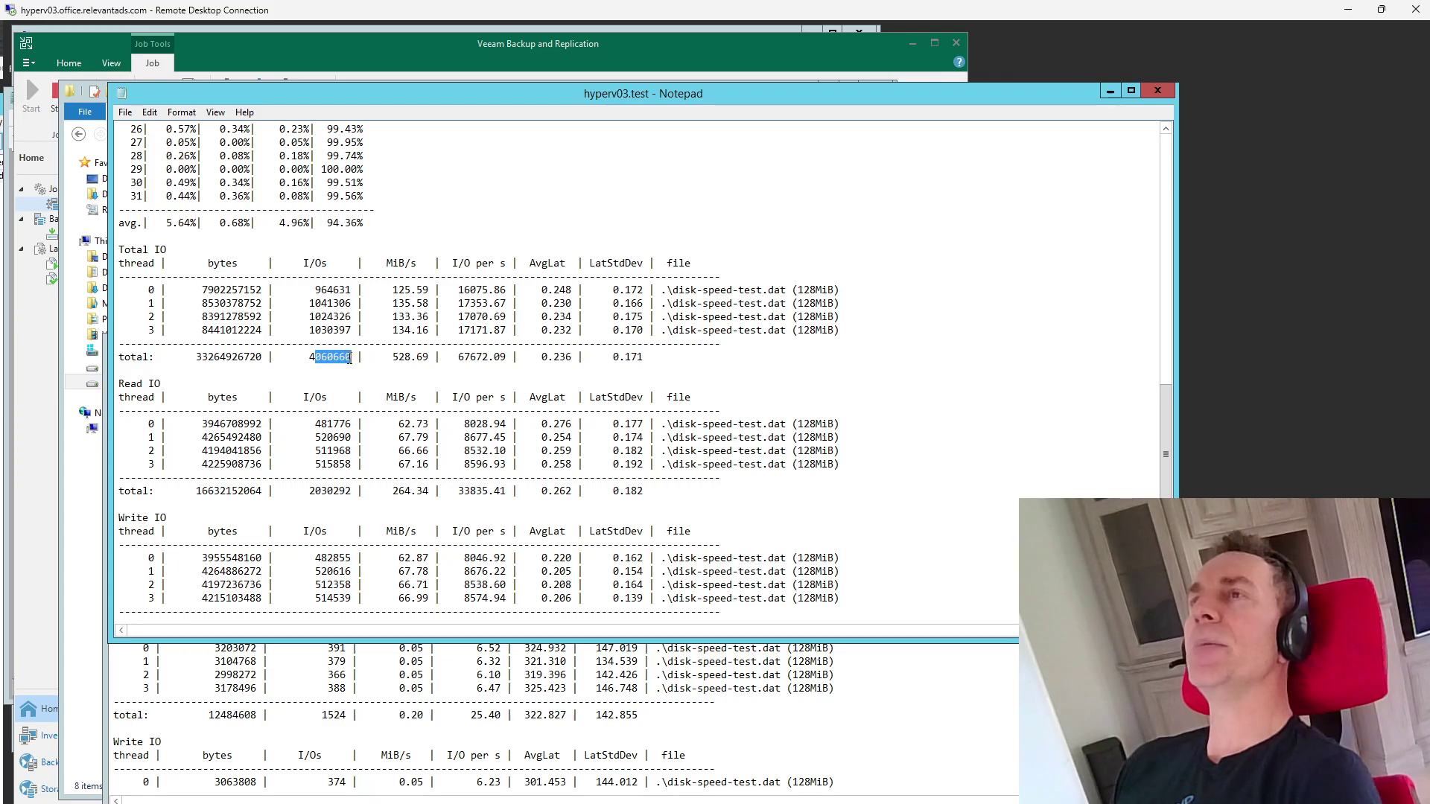
{"action": "left_click", "coordinate": [426, 733]}
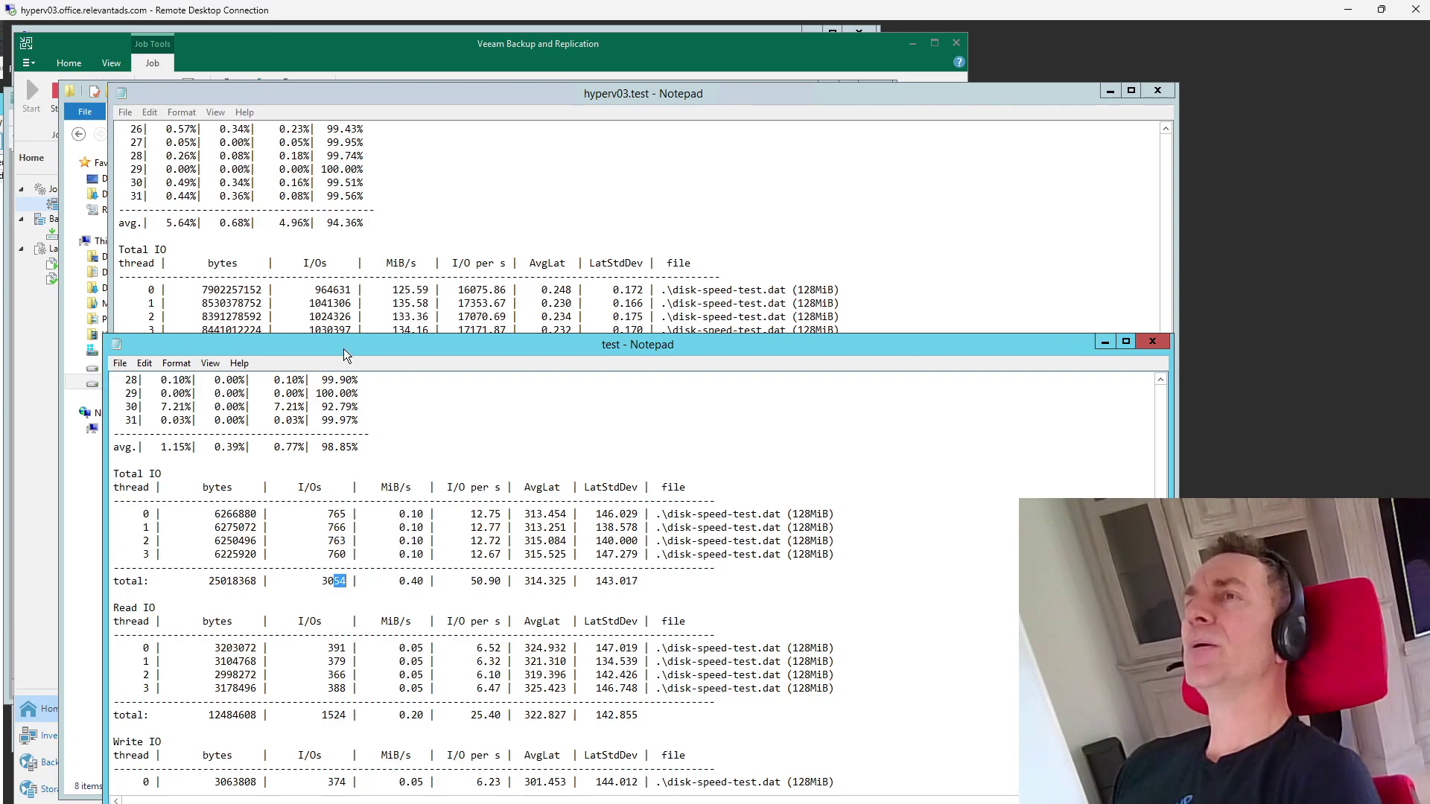
{"action": "left_click_drag", "start_coordinate": [343, 348], "coordinate": [335, 402]}
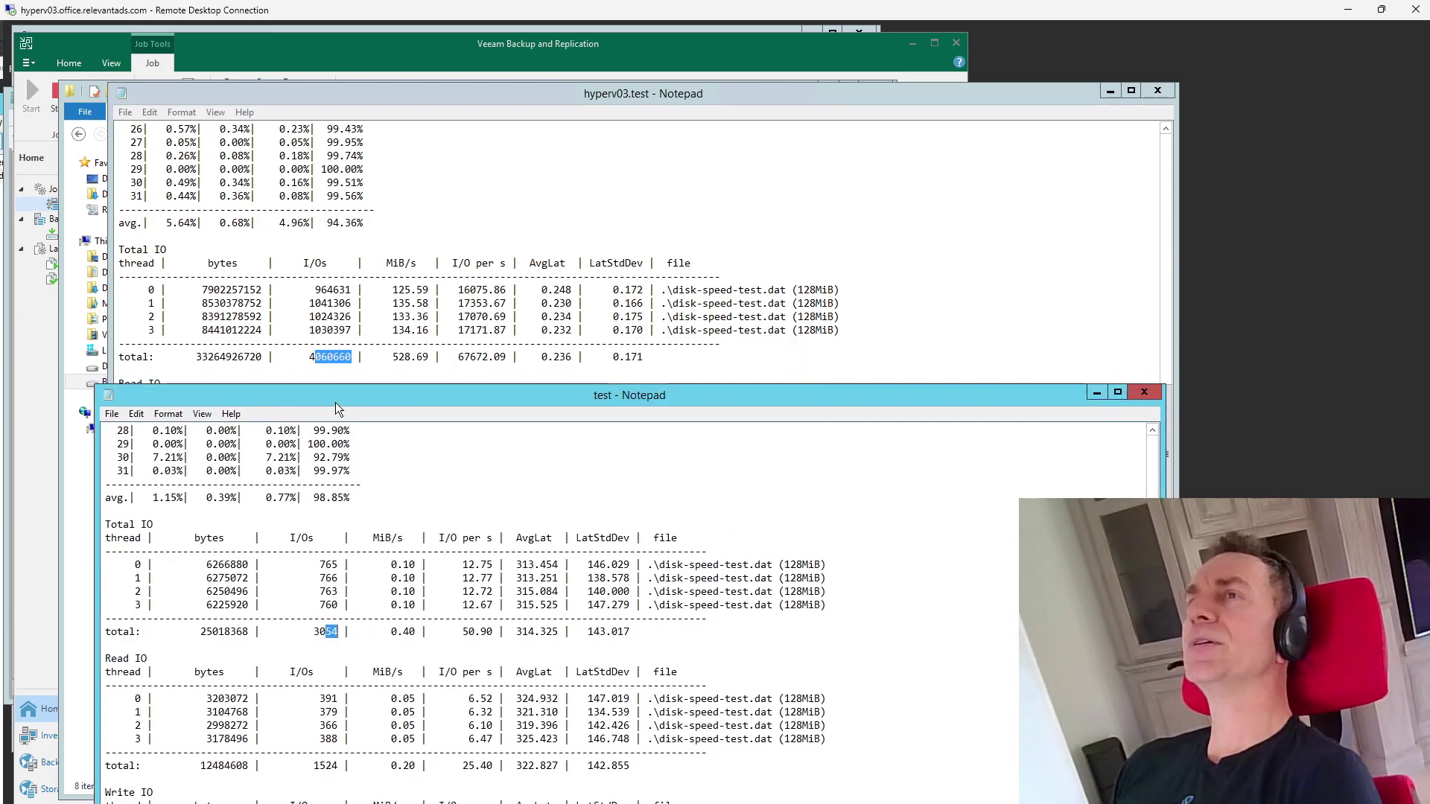
Take the DiskSpeed folder window up to This PC, then return to the Veeam job progress
{"action": "key", "text": "alt+Tab"}
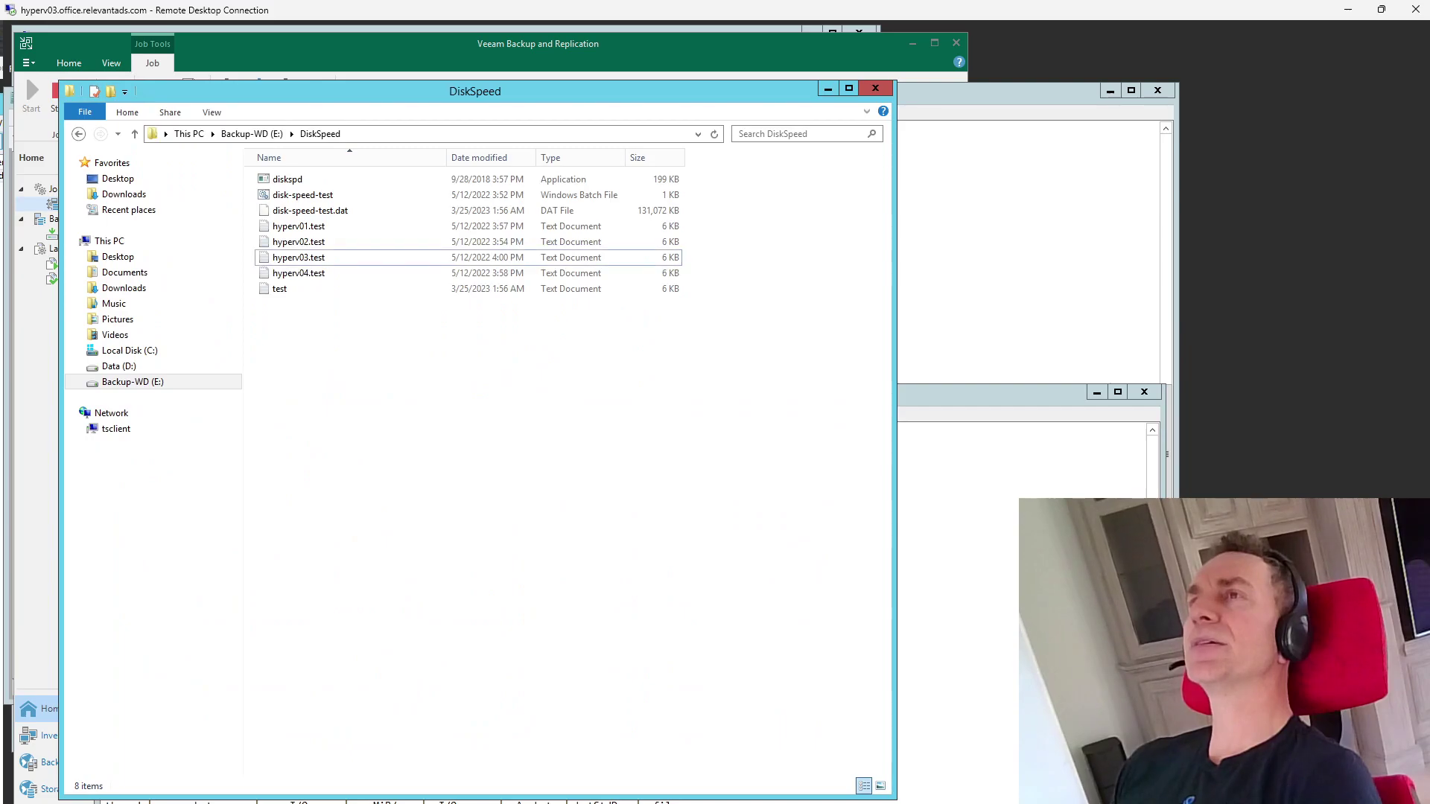
{"action": "left_click", "coordinate": [189, 134]}
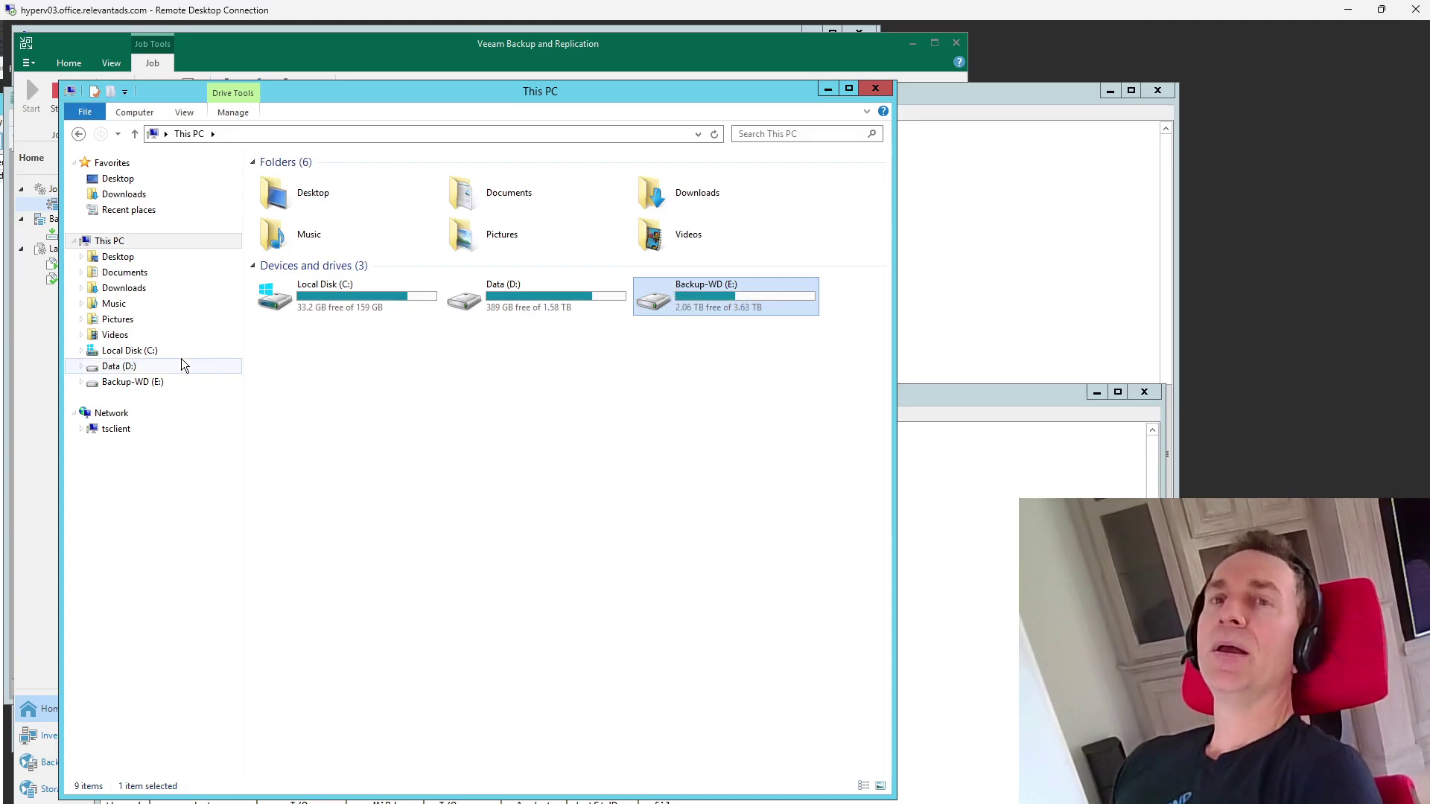
{"action": "key", "text": "alt+Tab"}
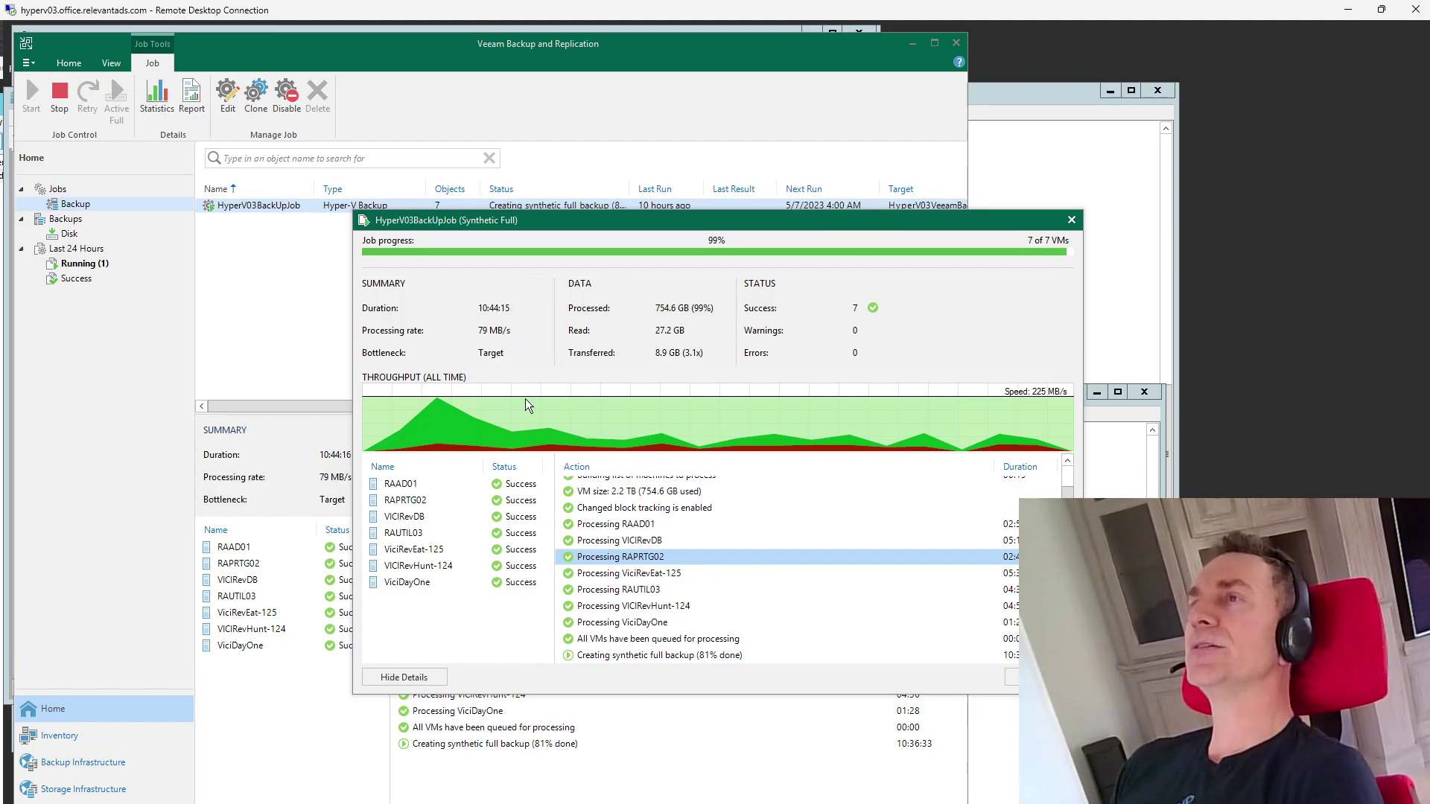
{"action": "mouse_move", "coordinate": [533, 399]}
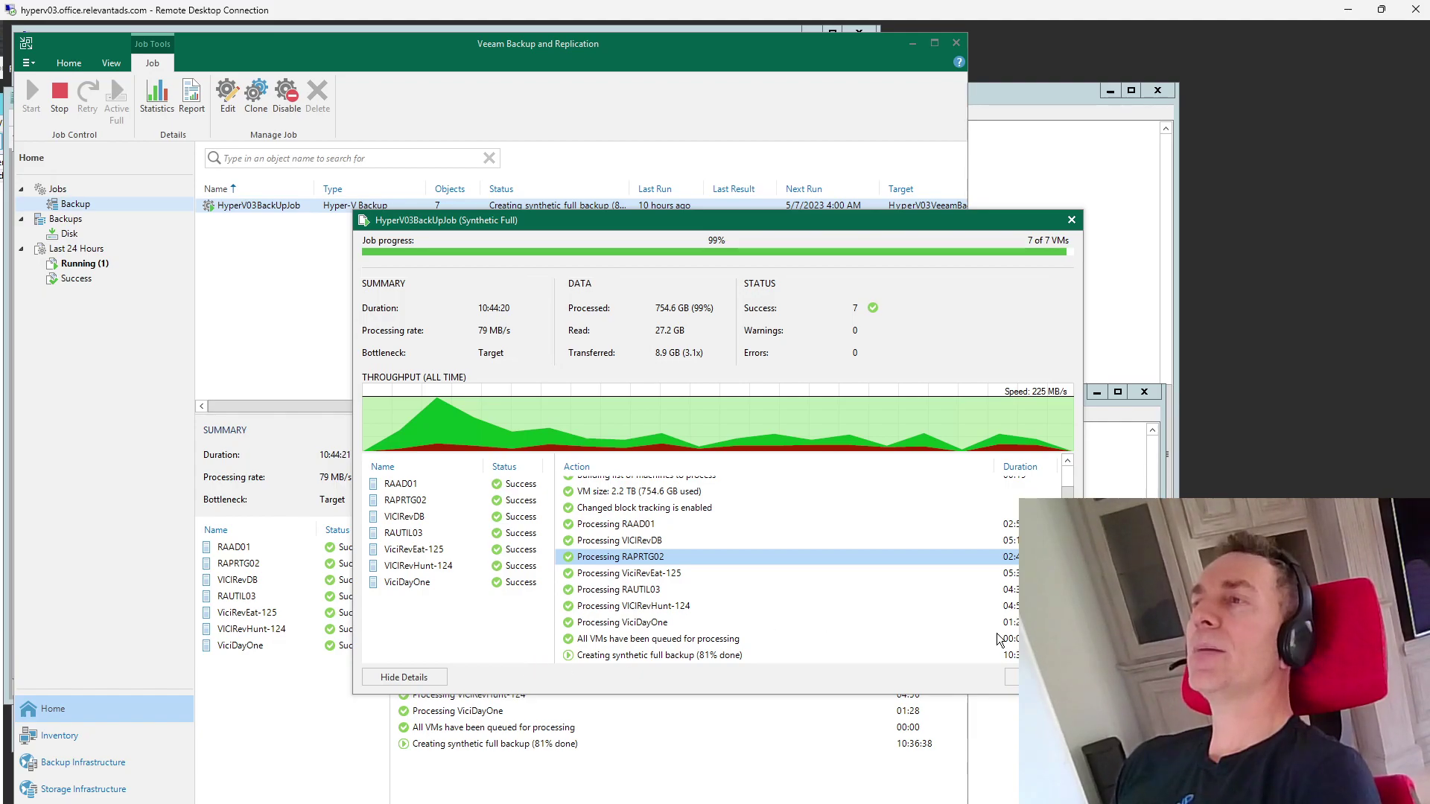
{"action": "left_click", "coordinate": [700, 655]}
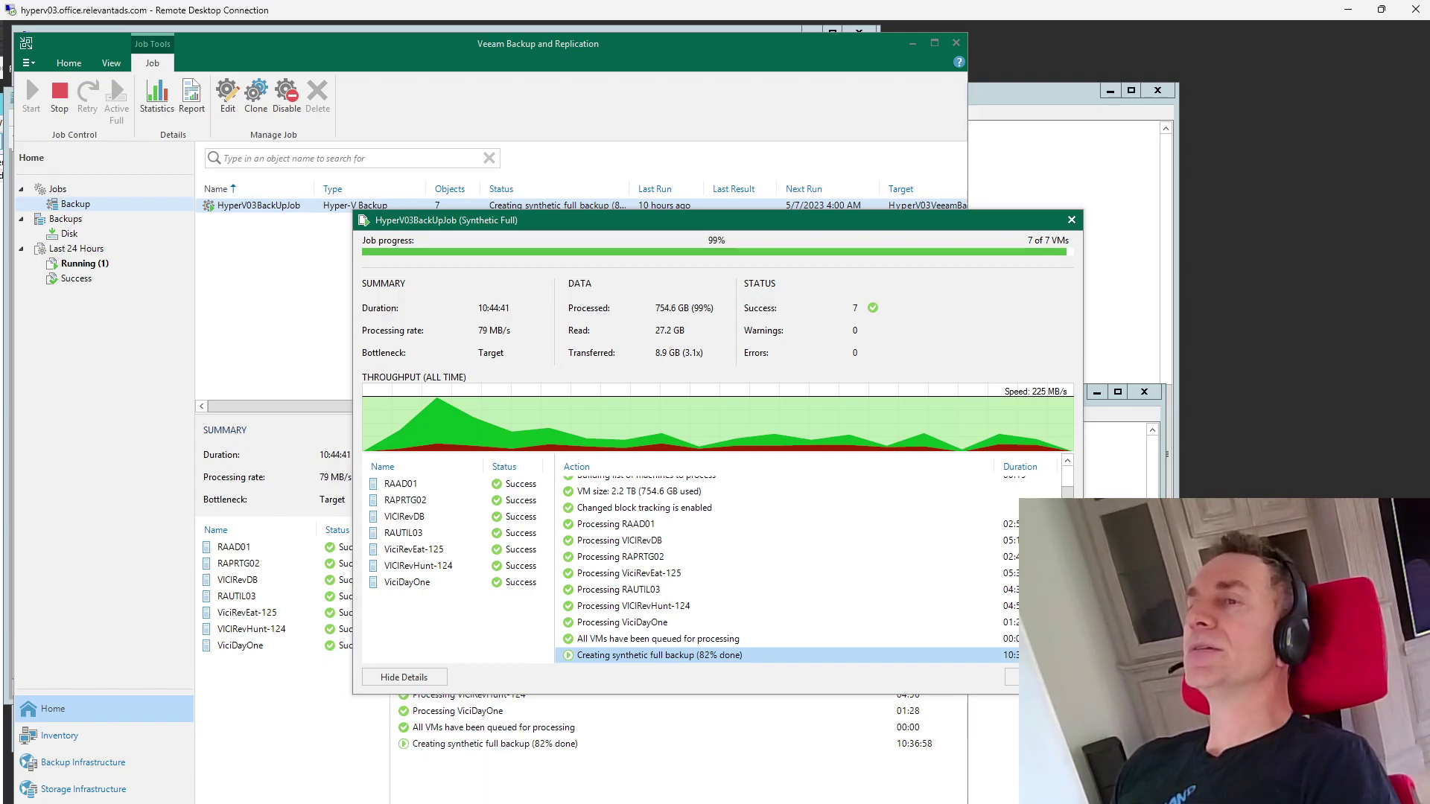
{"action": "mouse_move", "coordinate": [155, 803]}
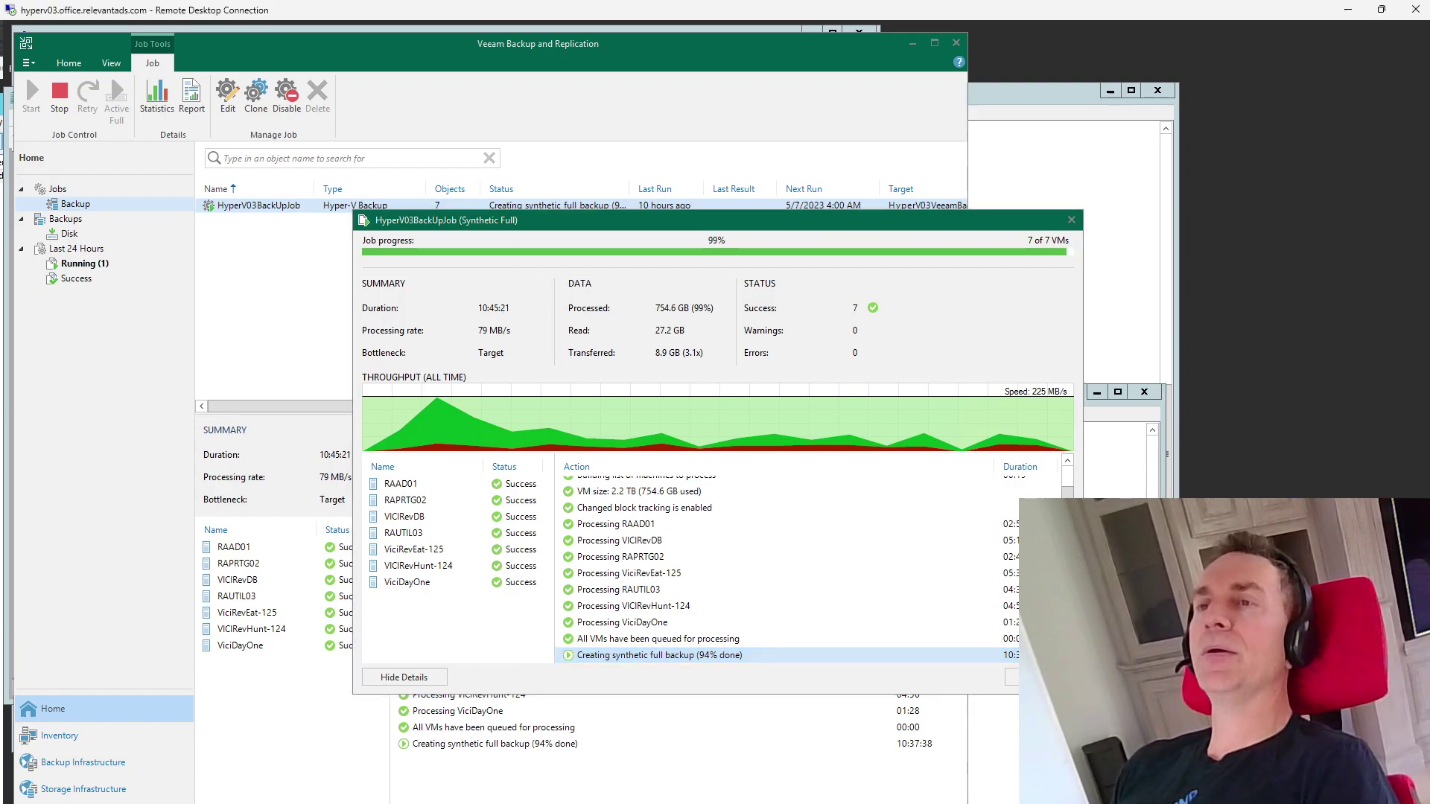
Open E:\DiskSpeed and look over the diskspd, disk-speed-test batch and .dat files
{"action": "key", "text": "alt+Tab"}
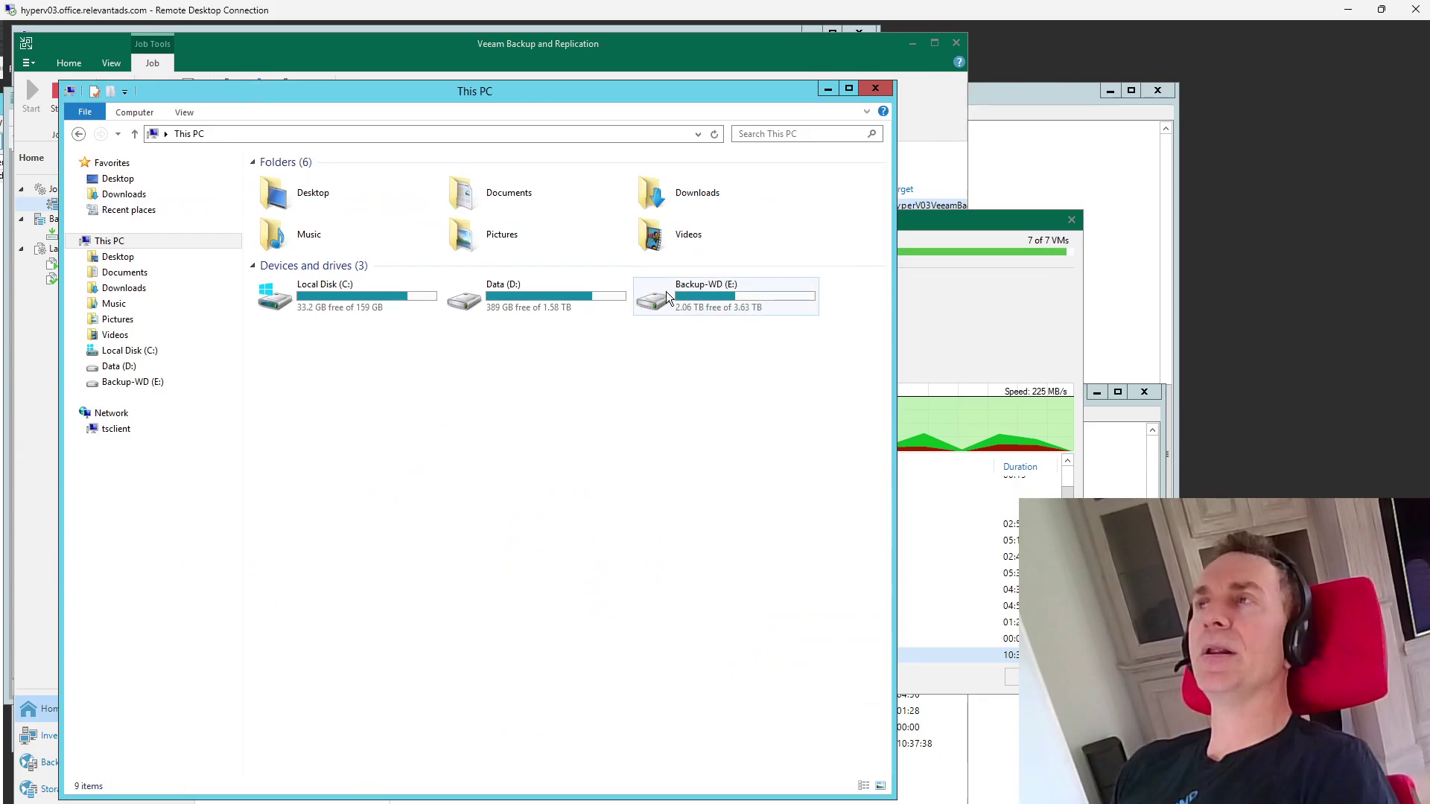
{"action": "double_click", "coordinate": [698, 302]}
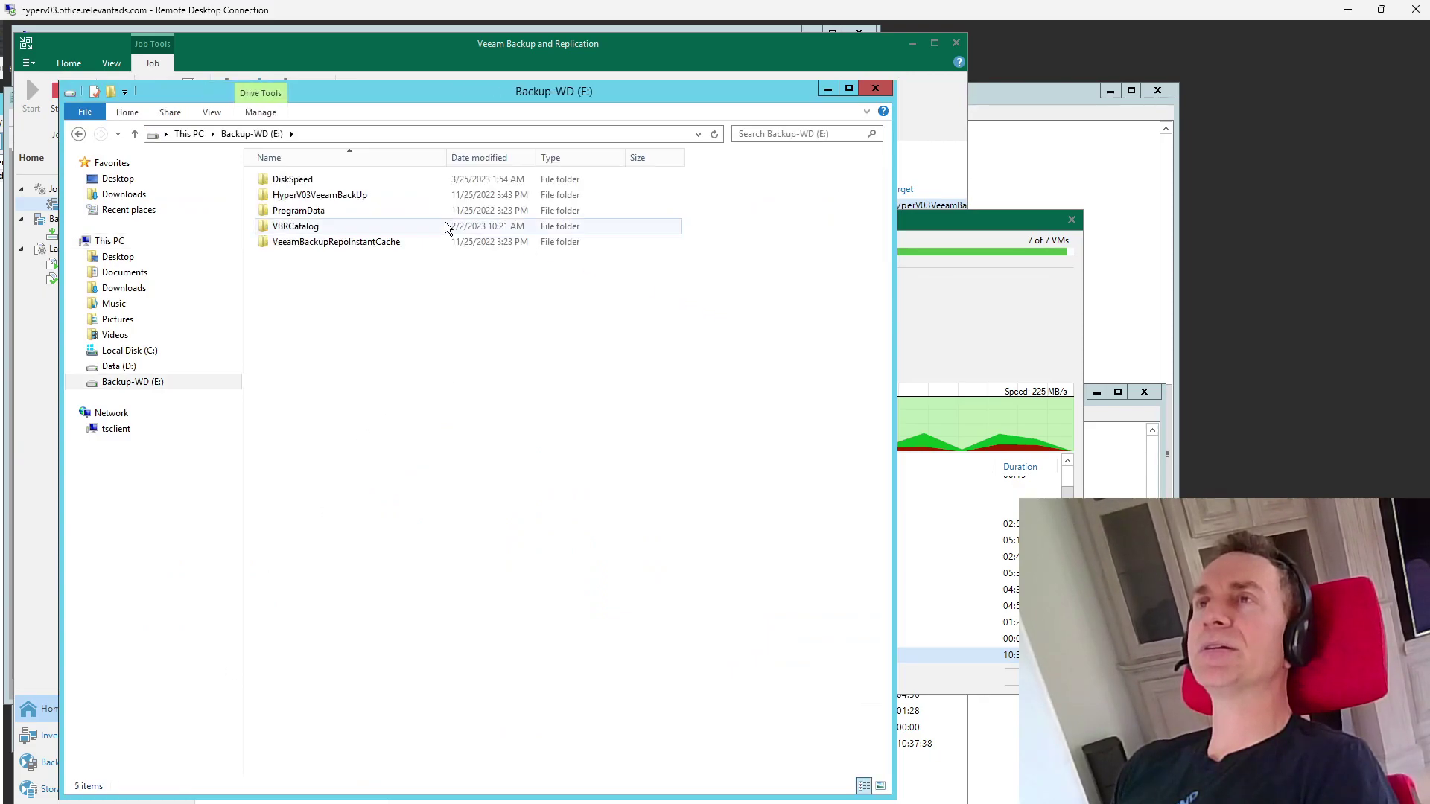
{"action": "double_click", "coordinate": [292, 177]}
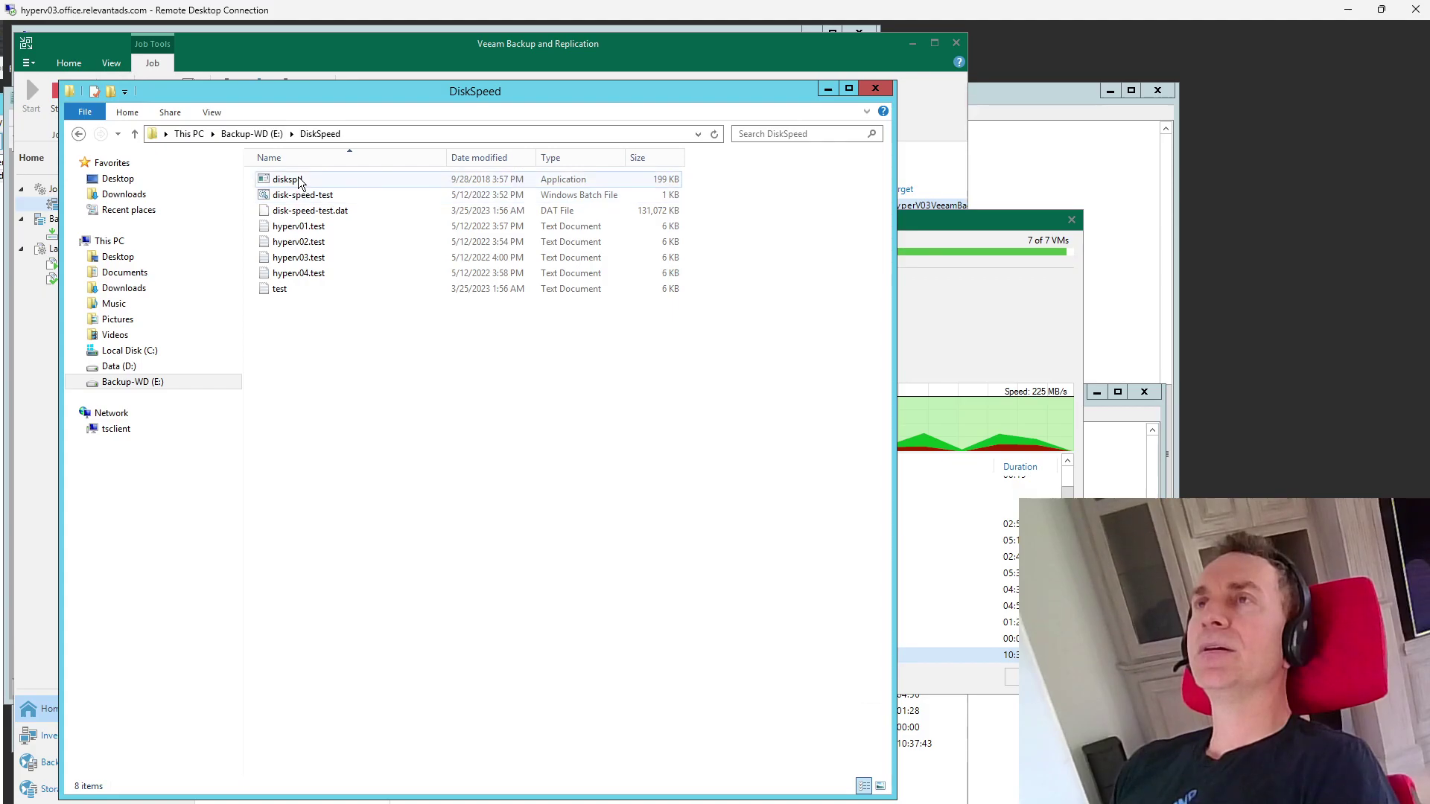
{"action": "left_click", "coordinate": [291, 182]}
{"action": "left_click", "coordinate": [302, 196]}
{"action": "left_click", "coordinate": [316, 211]}
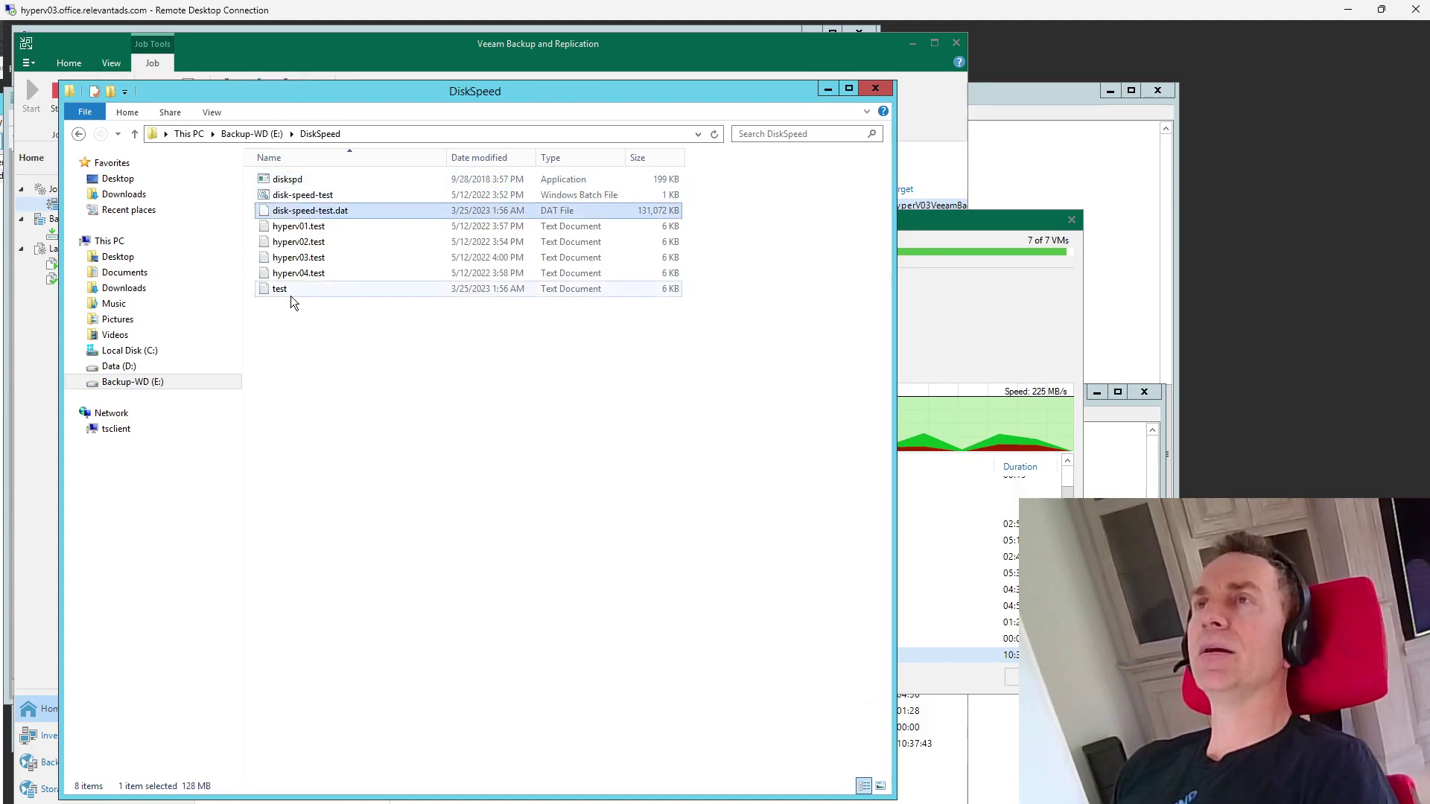
{"action": "left_click", "coordinate": [302, 196]}
{"action": "right_click", "coordinate": [300, 199]}
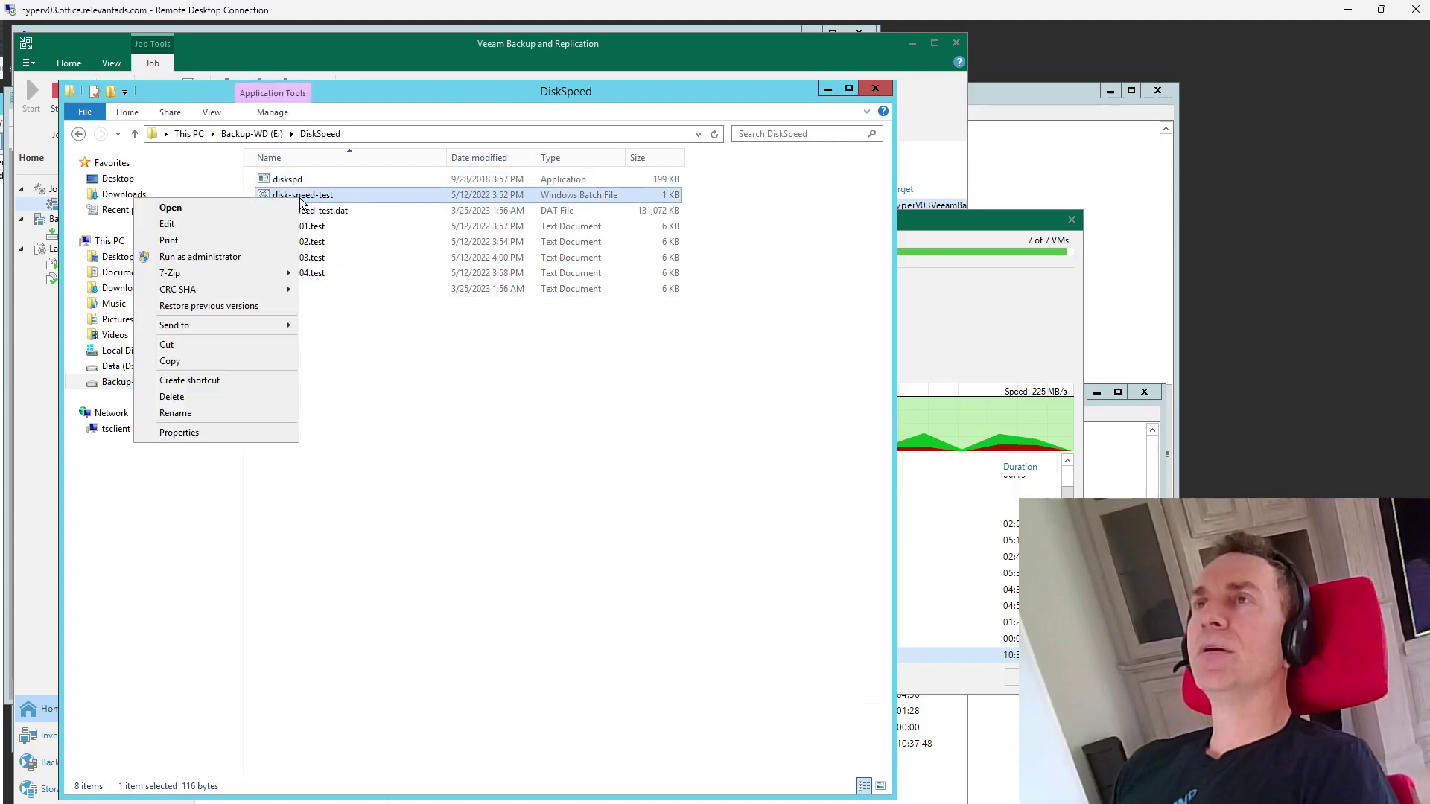
{"action": "left_click", "coordinate": [402, 427]}
Navigate to C:\temp\DiskSpeed starting from c:\ in the address bar
{"action": "key", "text": "alt+d"}
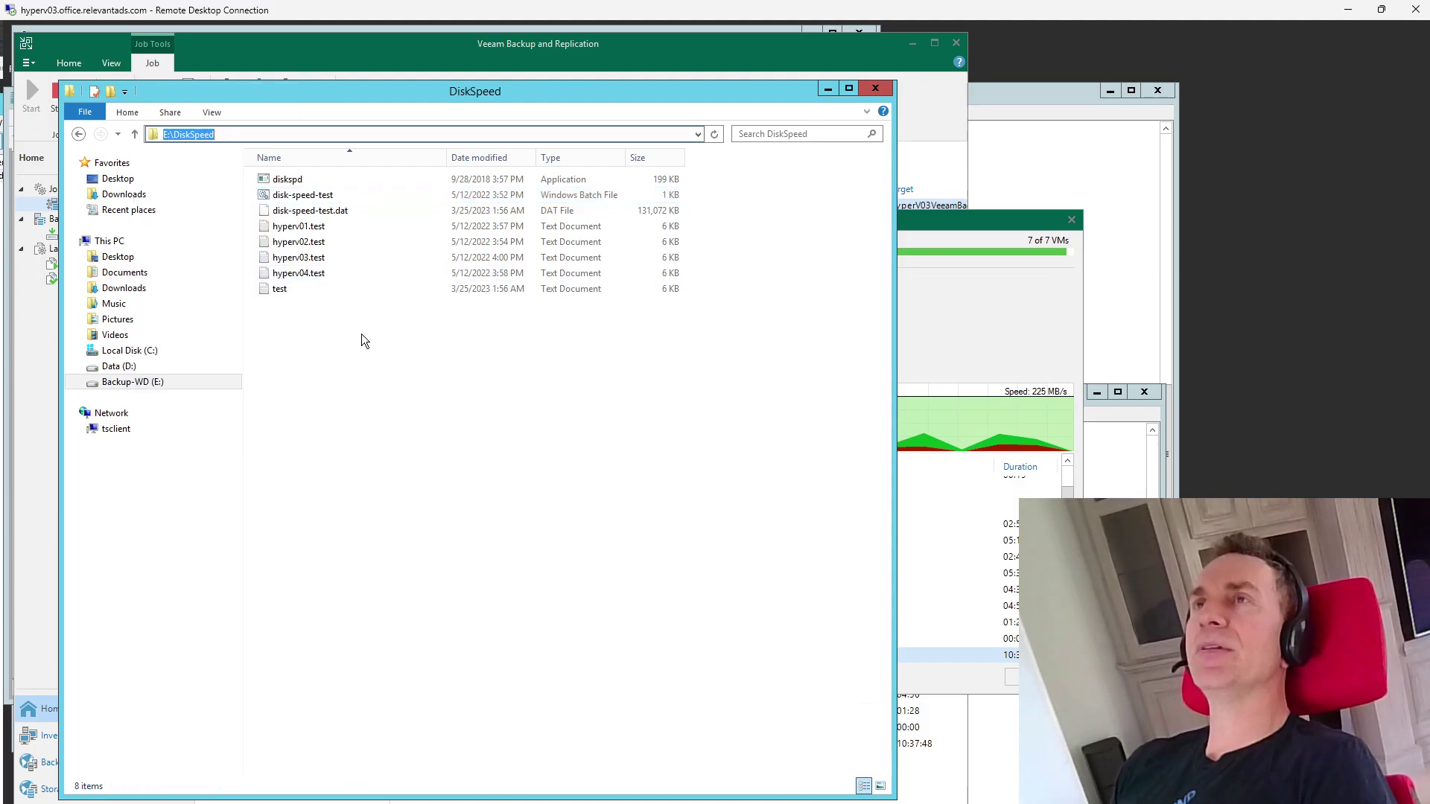
{"action": "type", "text": "c:\\"}
{"action": "key", "text": "Return"}
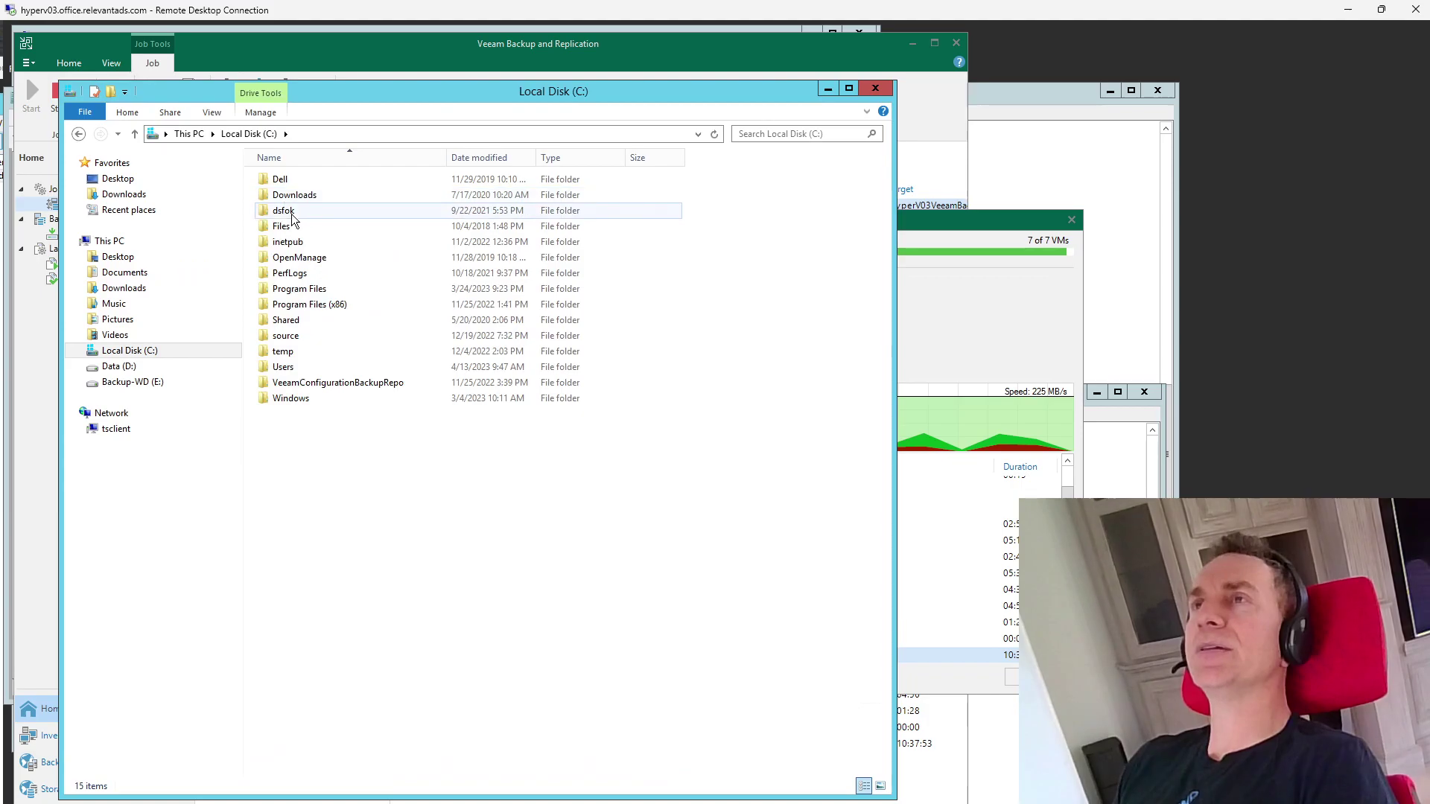
{"action": "left_click", "coordinate": [297, 231]}
{"action": "key", "text": "t"}
{"action": "key", "text": "Return"}
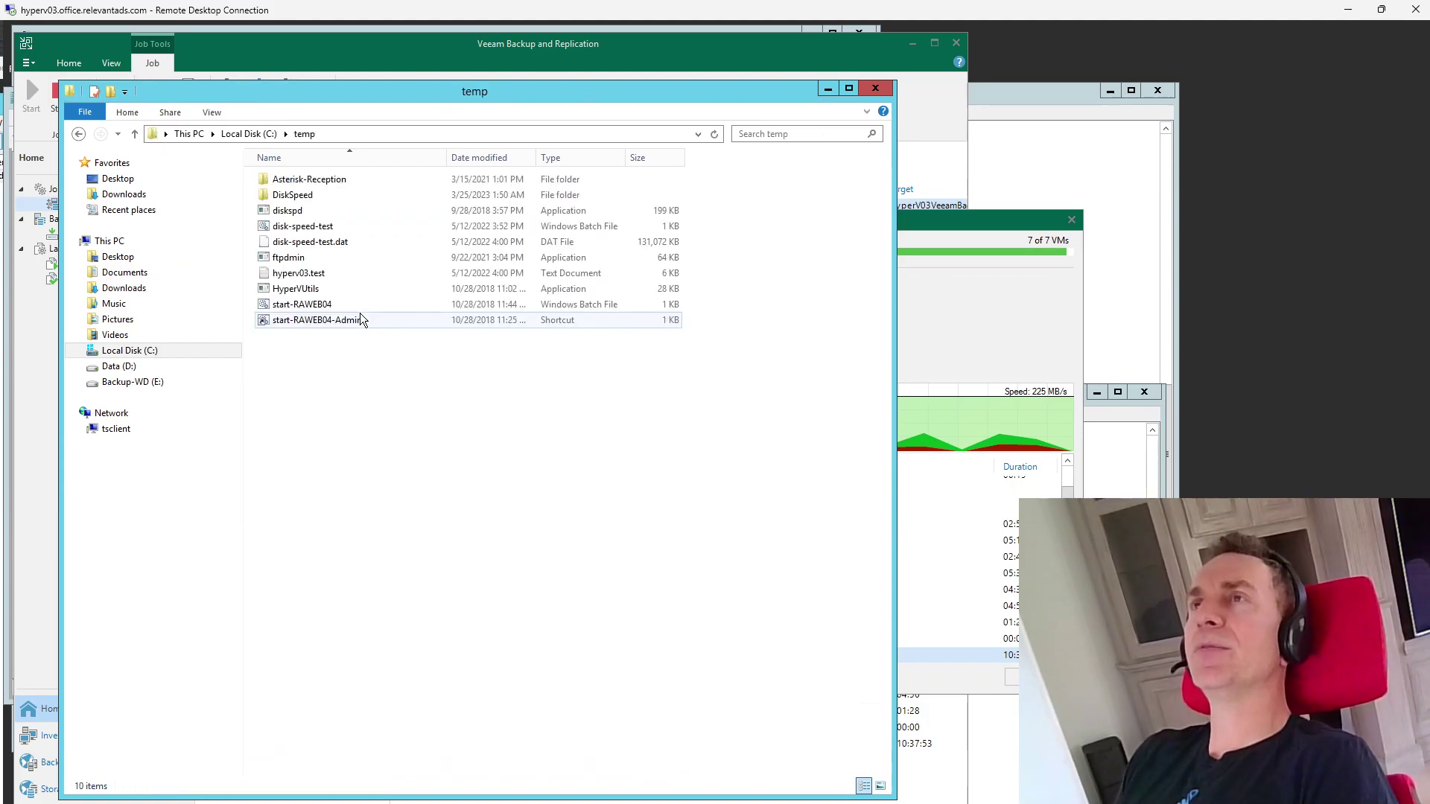
{"action": "key", "text": "d"}
{"action": "key", "text": "Return"}
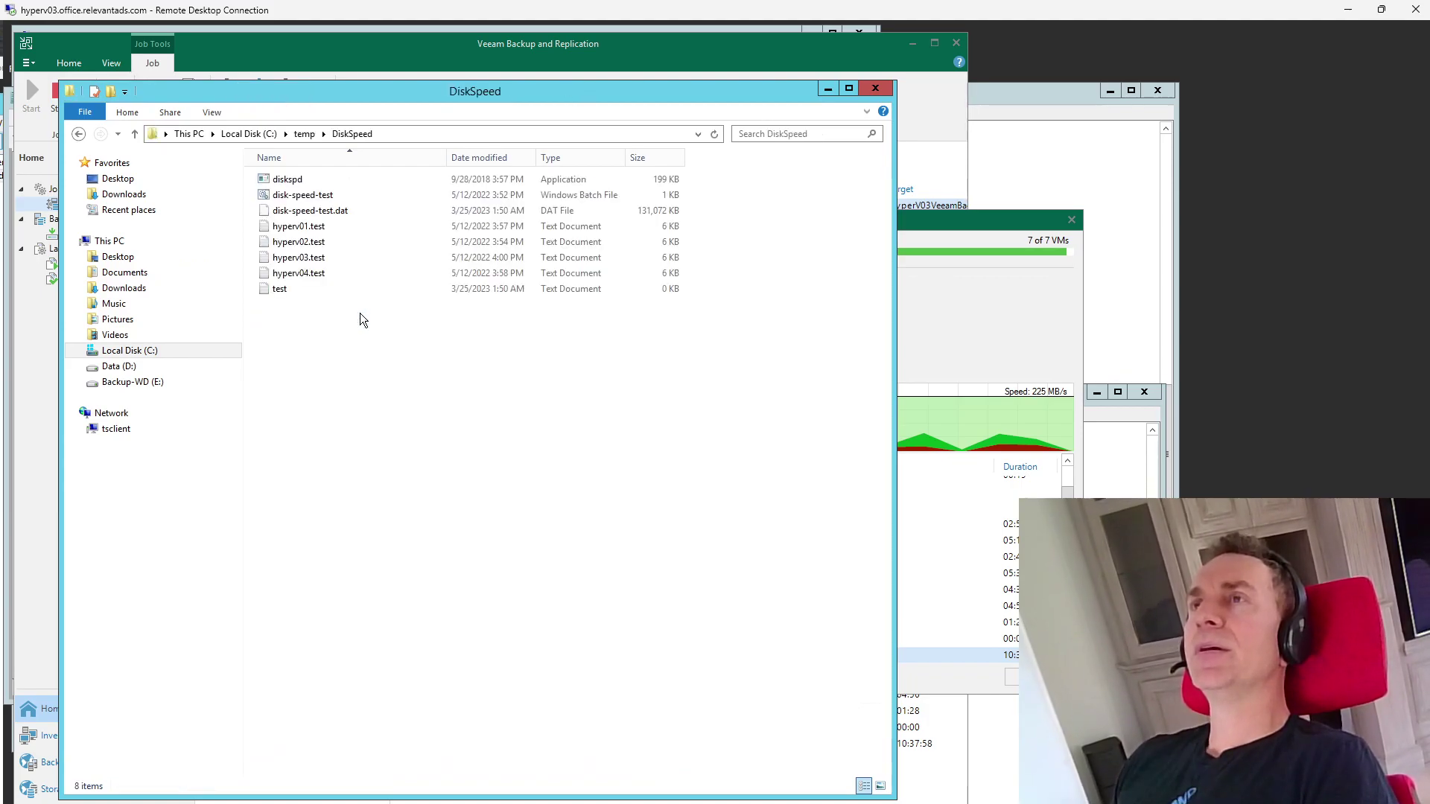
Open and close the empty test file, then select each hyperv01–04.test result file
{"action": "double_click", "coordinate": [331, 293]}
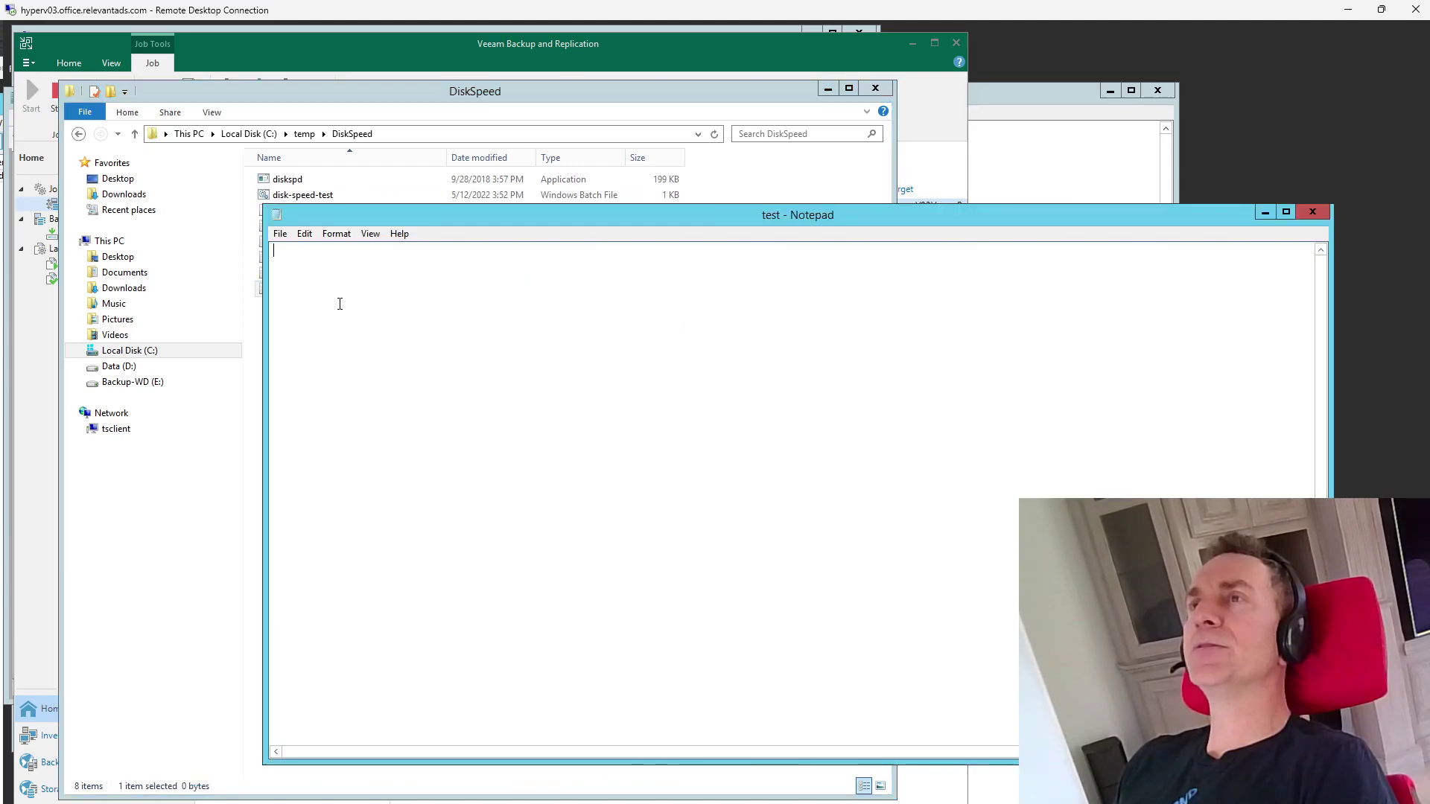
{"action": "double_click", "coordinate": [273, 216]}
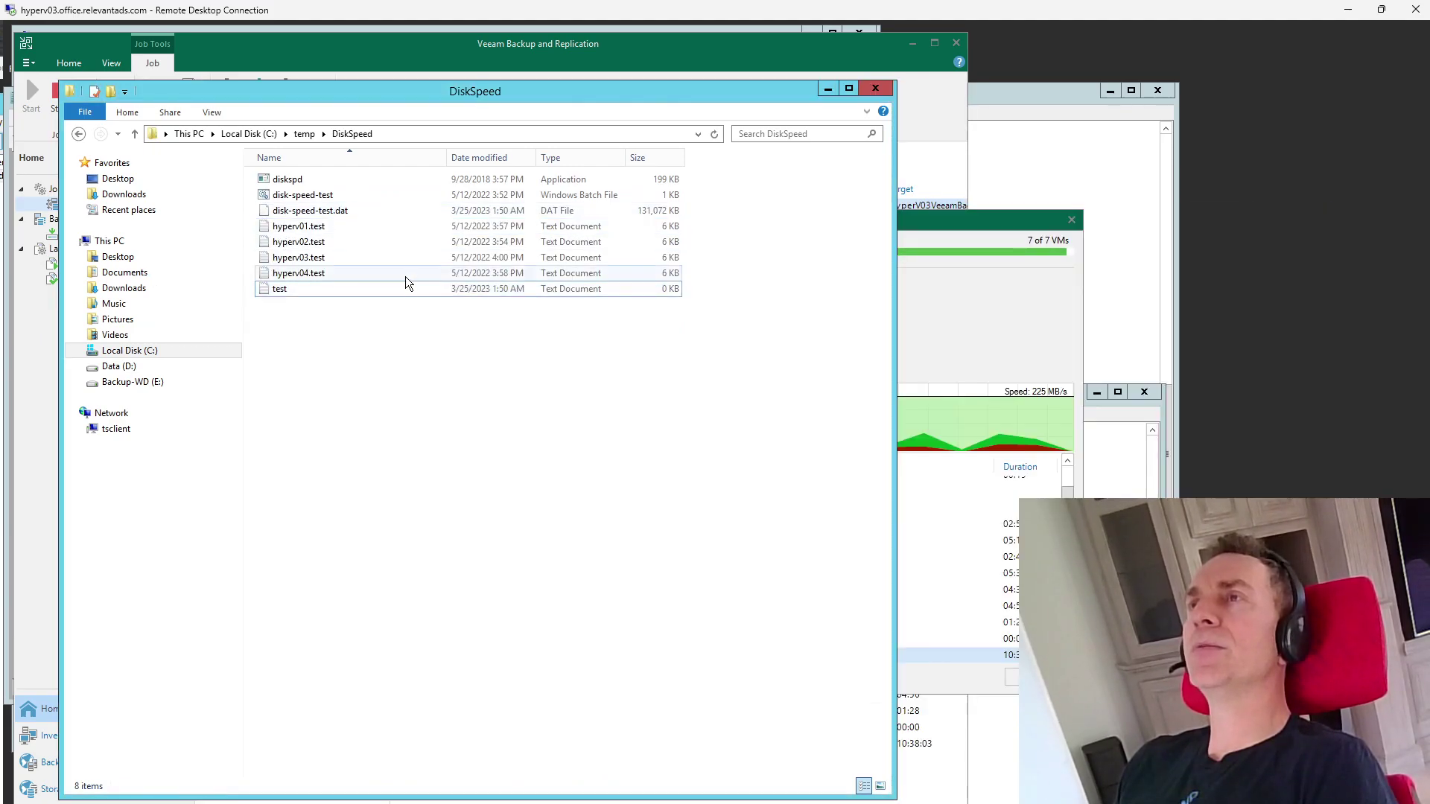
{"action": "left_click", "coordinate": [338, 272]}
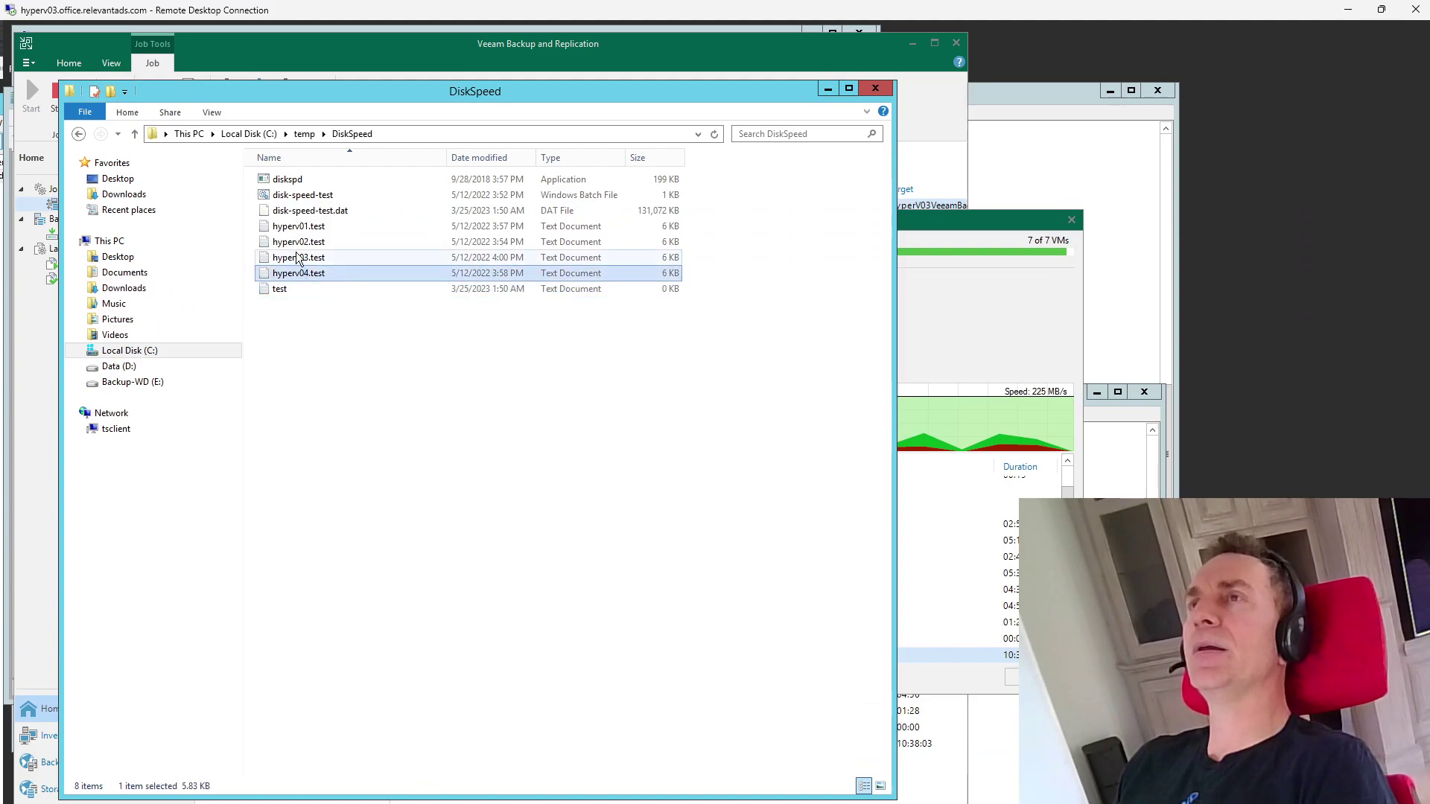
{"action": "left_click", "coordinate": [280, 289]}
{"action": "left_click", "coordinate": [294, 275]}
{"action": "left_click", "coordinate": [295, 227]}
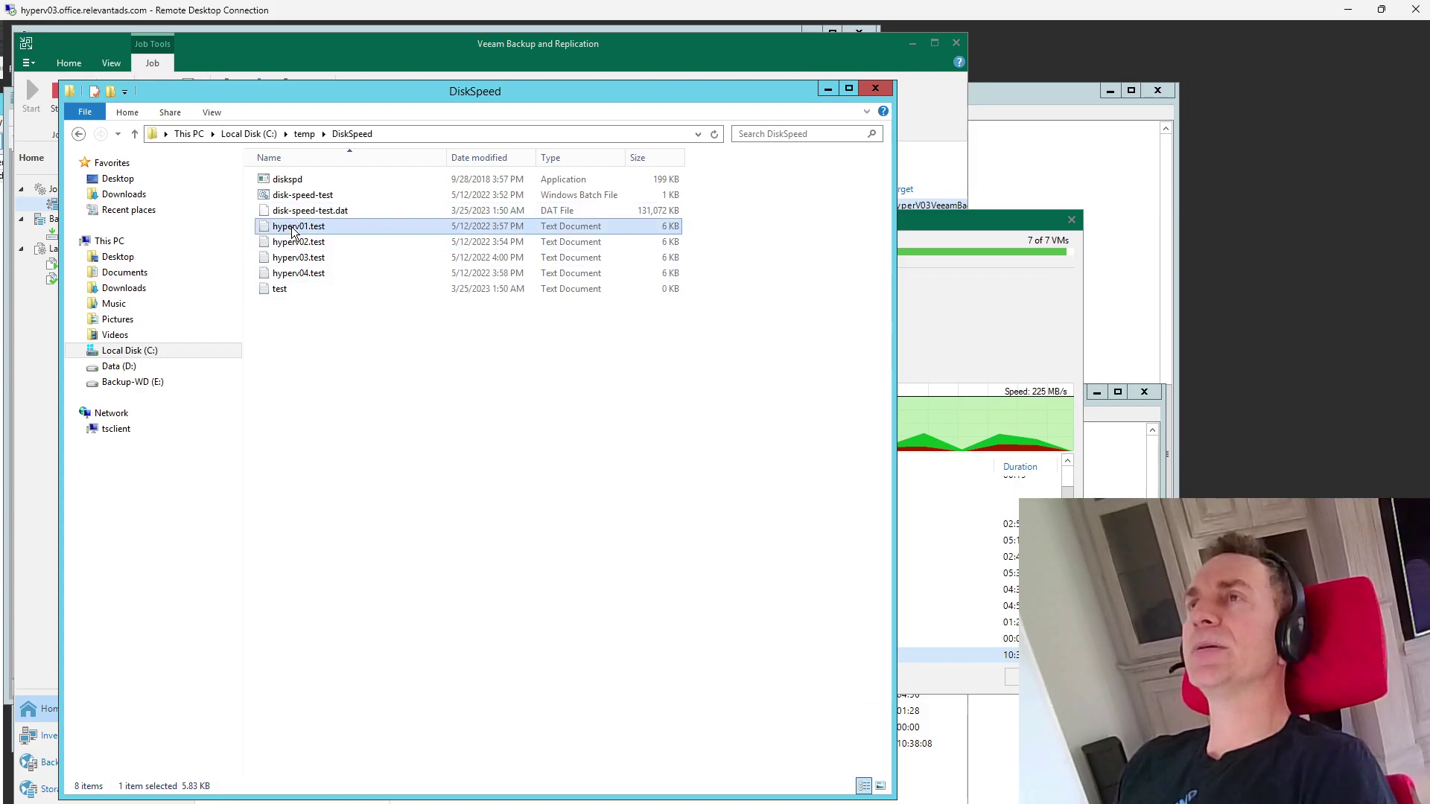
{"action": "left_click", "coordinate": [294, 242]}
{"action": "left_click", "coordinate": [293, 258]}
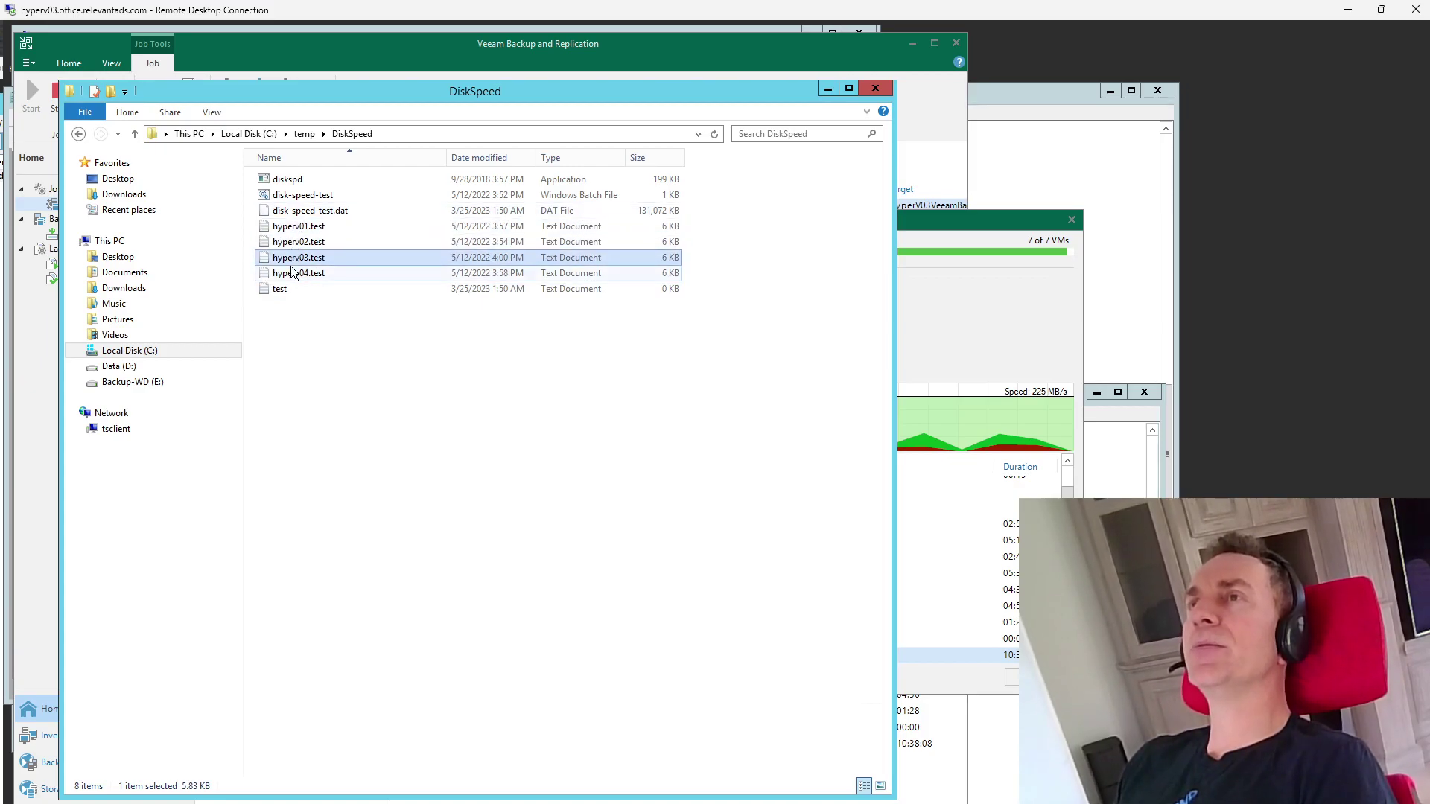
{"action": "left_click", "coordinate": [293, 272]}
{"action": "left_click", "coordinate": [286, 286]}
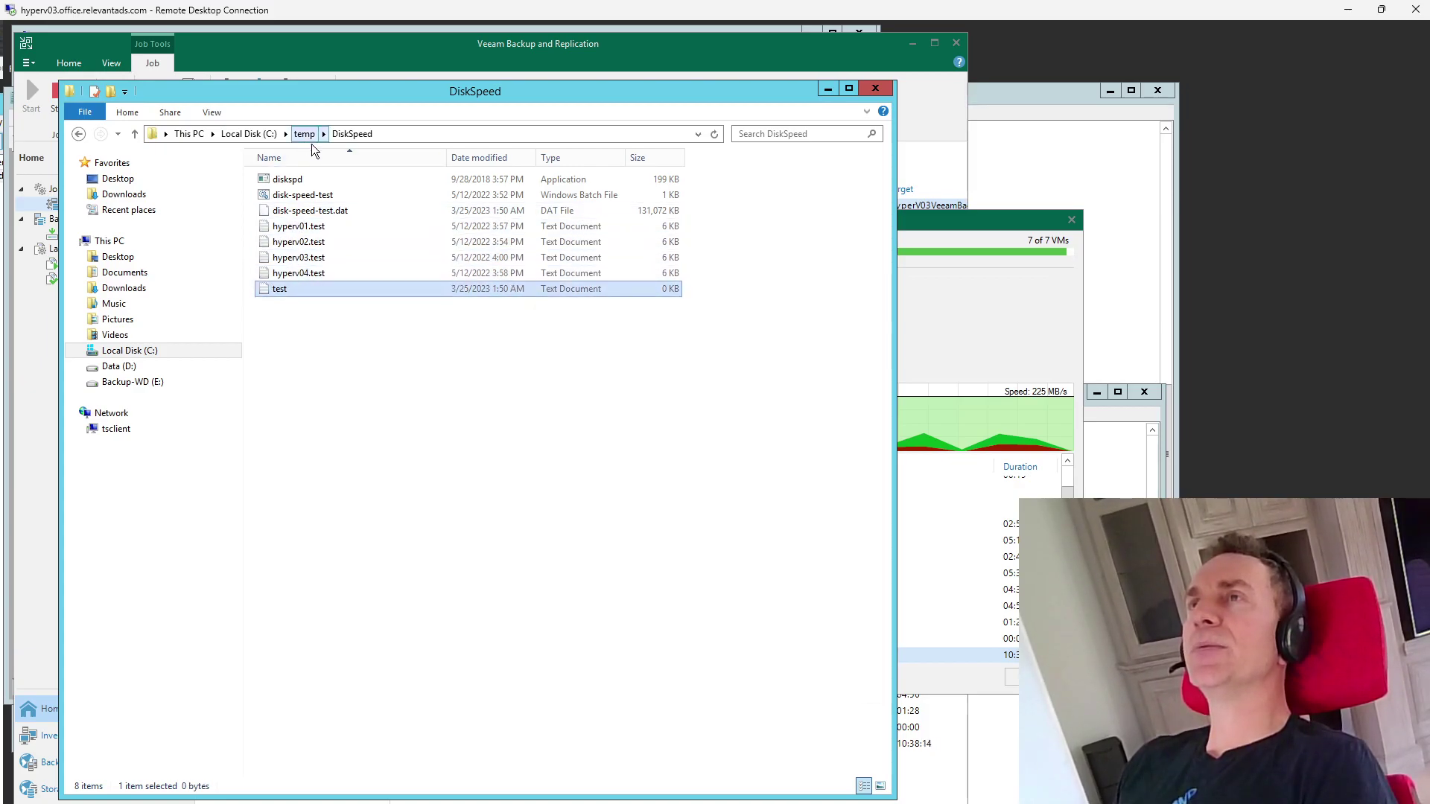
Look inside the temp folder on the Data (D:) drive
{"action": "key", "text": "alt+d"}
{"action": "type", "text": "d:"}
{"action": "key", "text": "Return"}
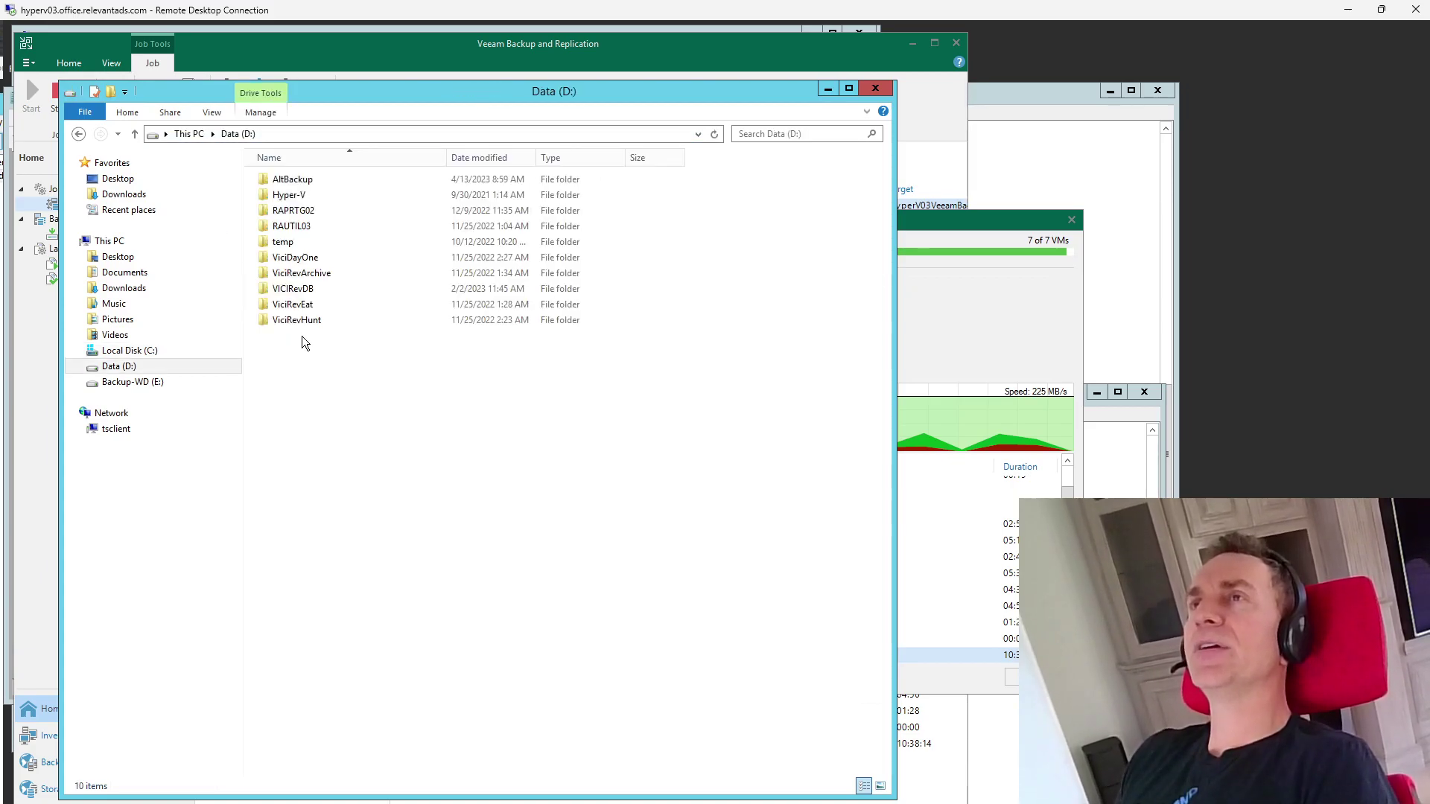
{"action": "double_click", "coordinate": [280, 243]}
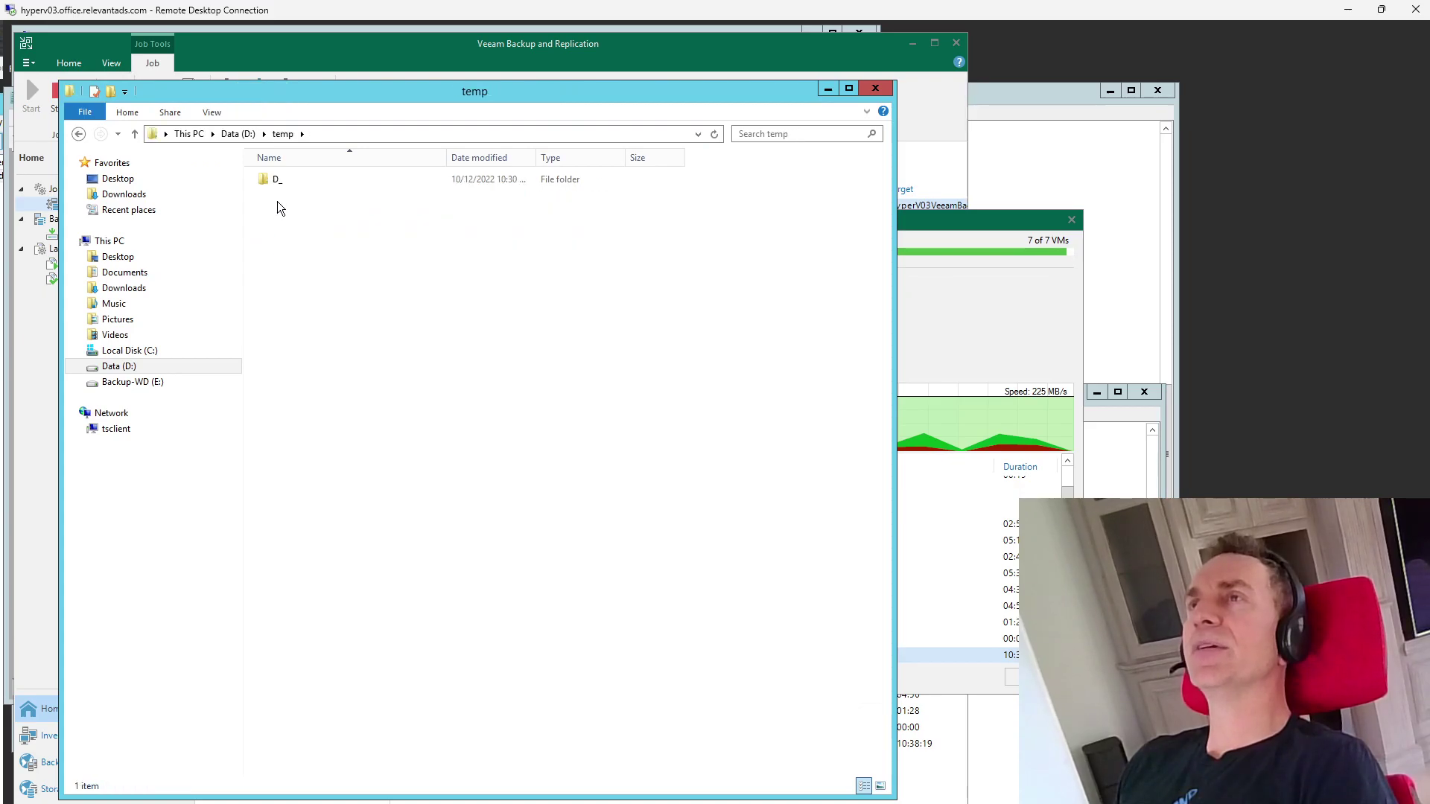
Return to e:\DiskSpeed using the address bar's path suggestion
{"action": "key", "text": "alt+d"}
{"action": "type", "text": "e:\\"}
{"action": "key", "text": "Down"}
{"action": "key", "text": "Down"}
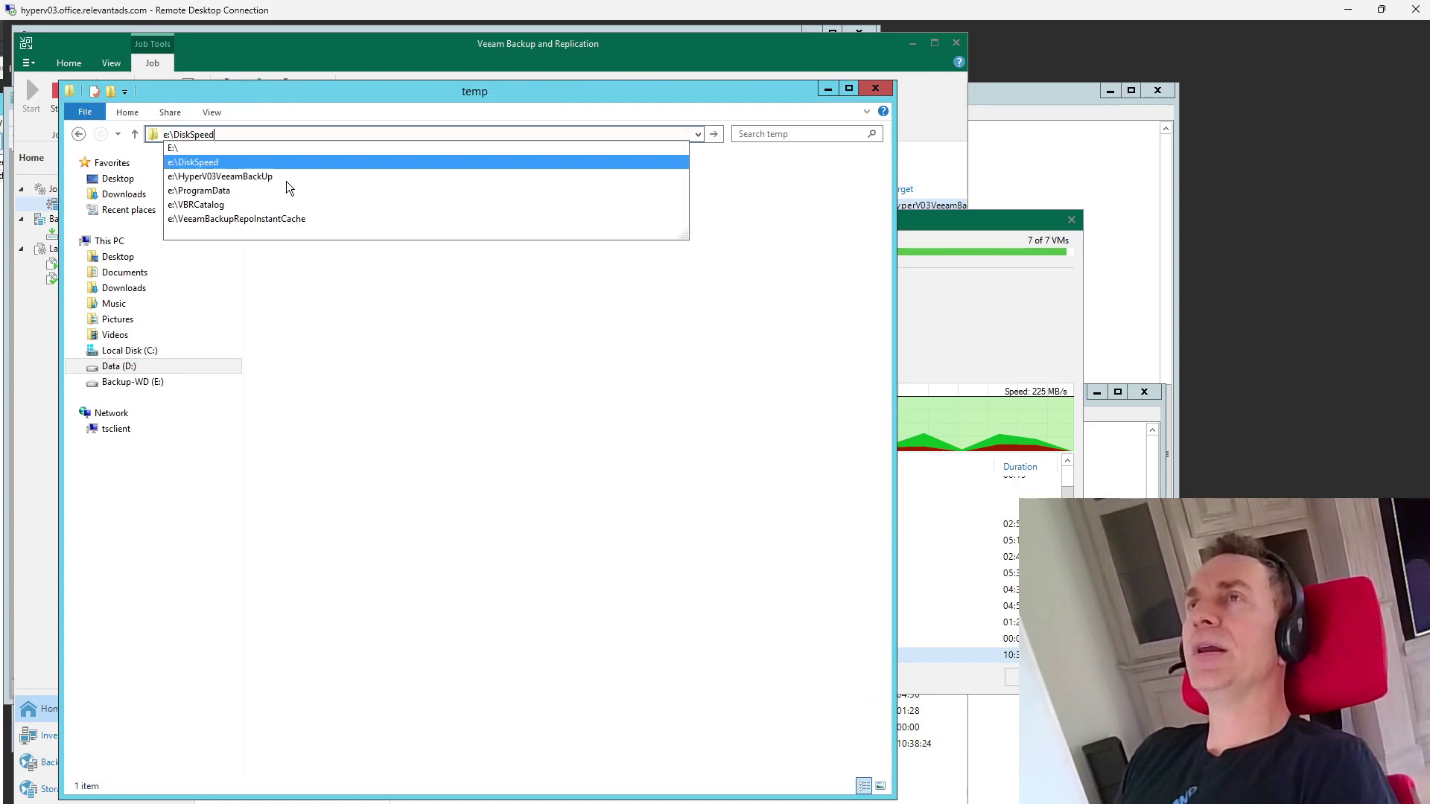
{"action": "key", "text": "Return"}
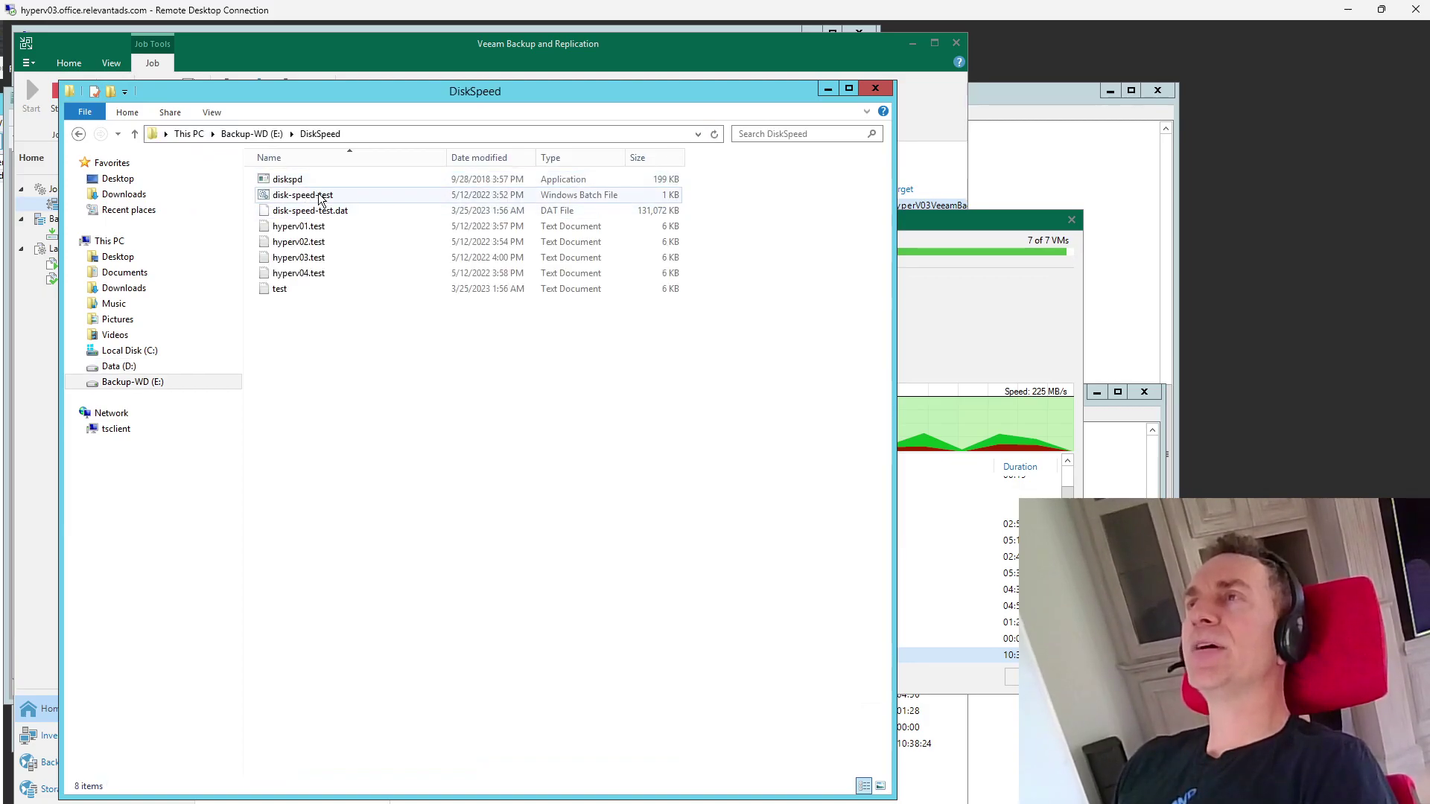
{"action": "left_click", "coordinate": [319, 198]}
{"action": "right_click", "coordinate": [320, 198]}
{"action": "left_click", "coordinate": [274, 215]}
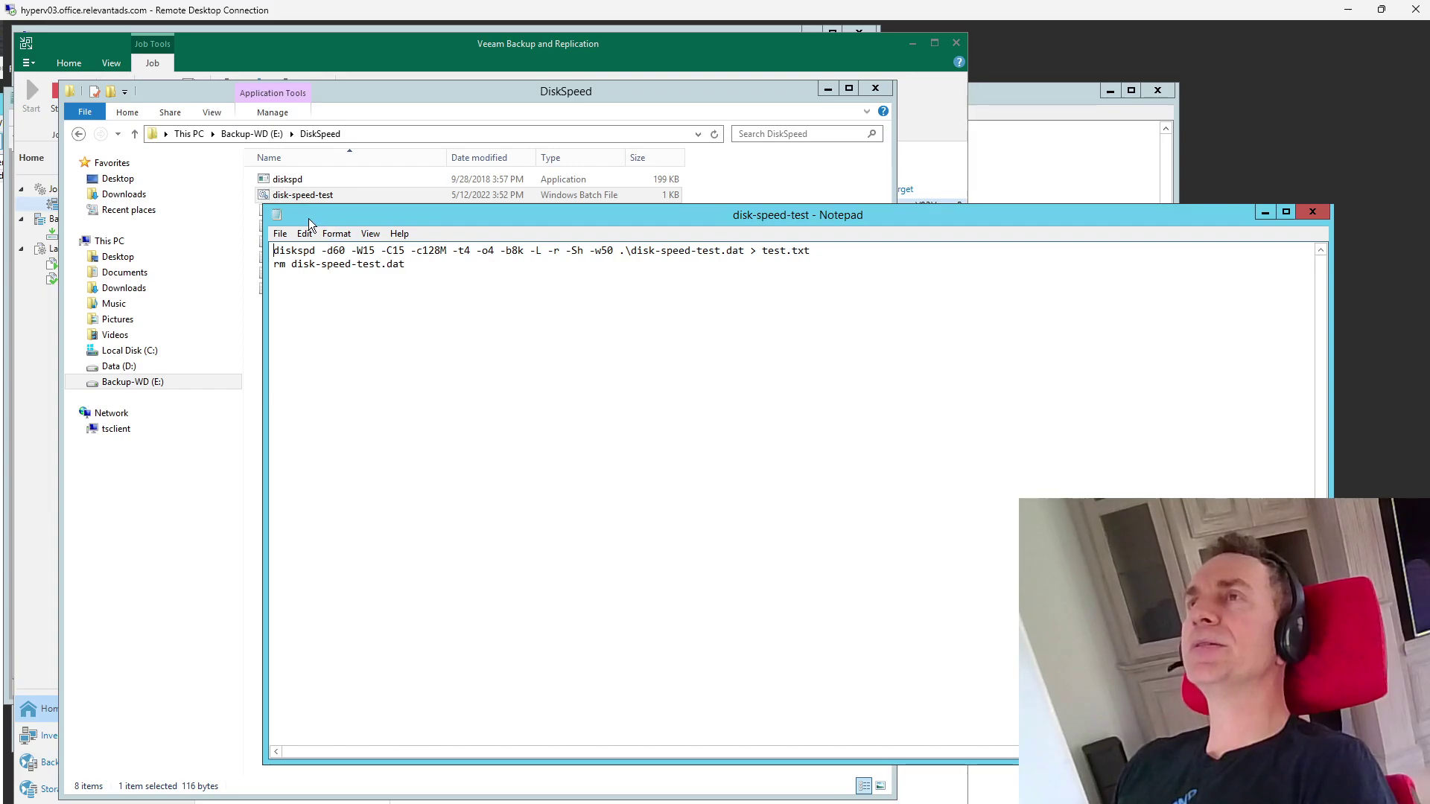
{"action": "left_click_drag", "start_coordinate": [309, 218], "coordinate": [242, 342]}
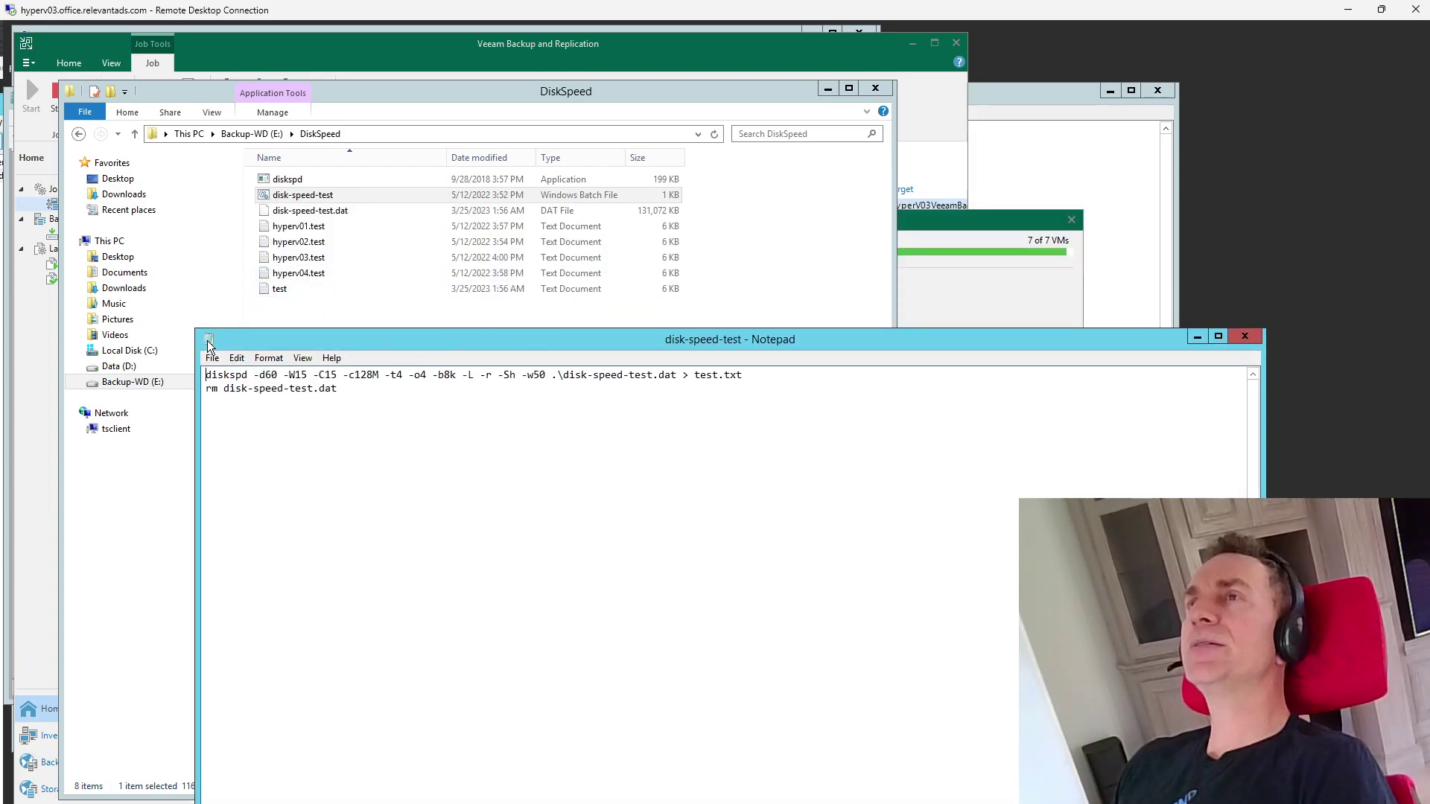
{"action": "left_click", "coordinate": [304, 177]}
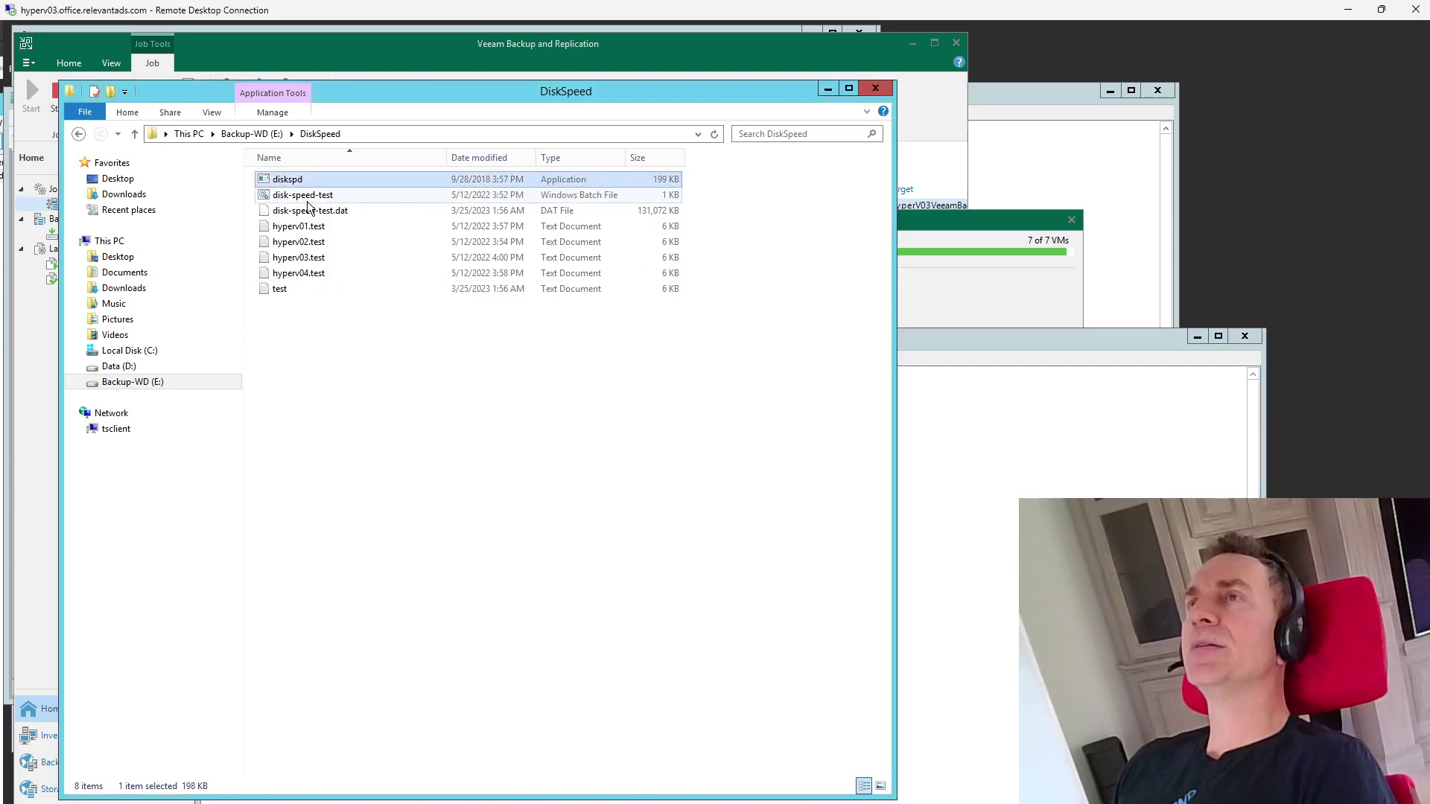
{"action": "left_click", "coordinate": [307, 198], "text": "ctrl"}
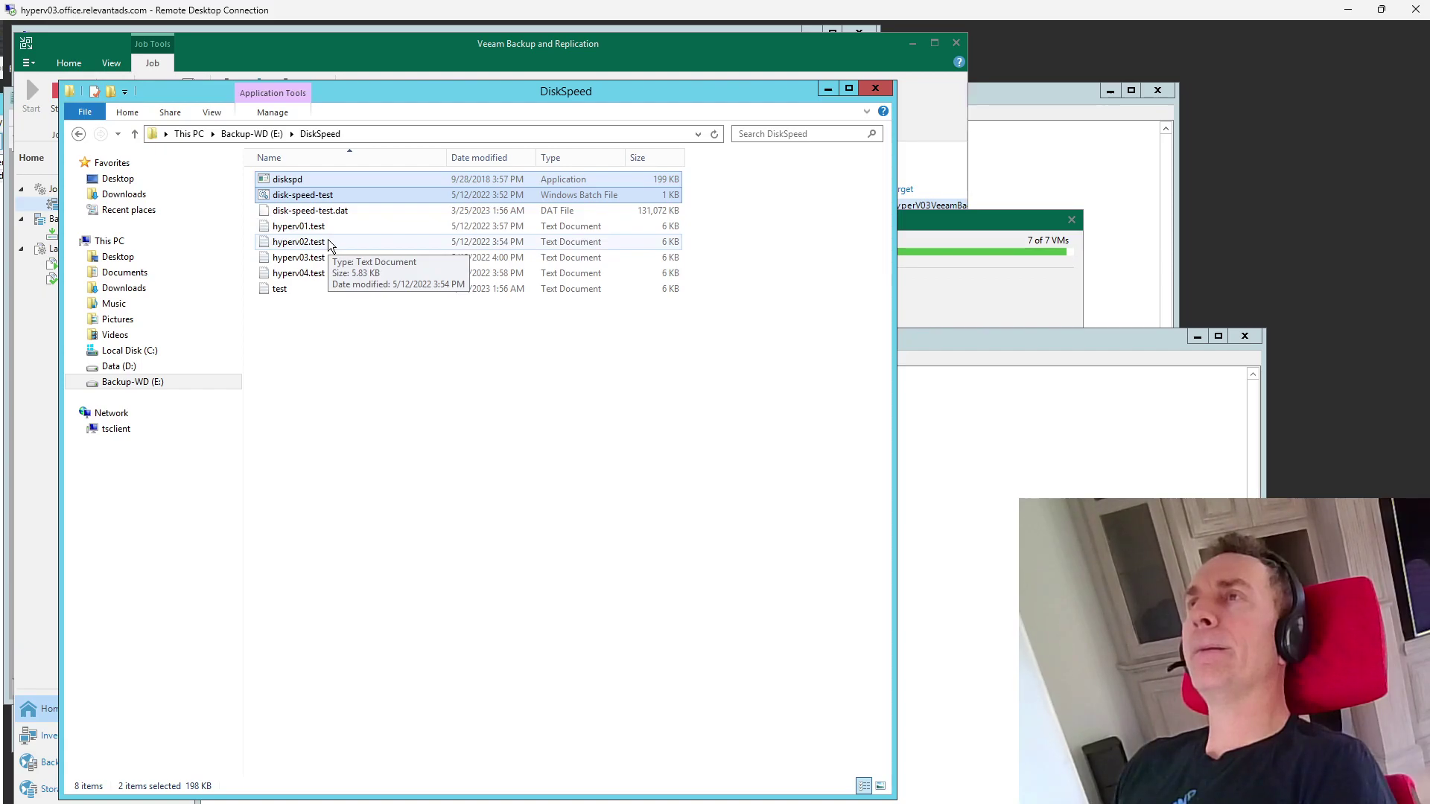
{"action": "left_click", "coordinate": [1063, 498]}
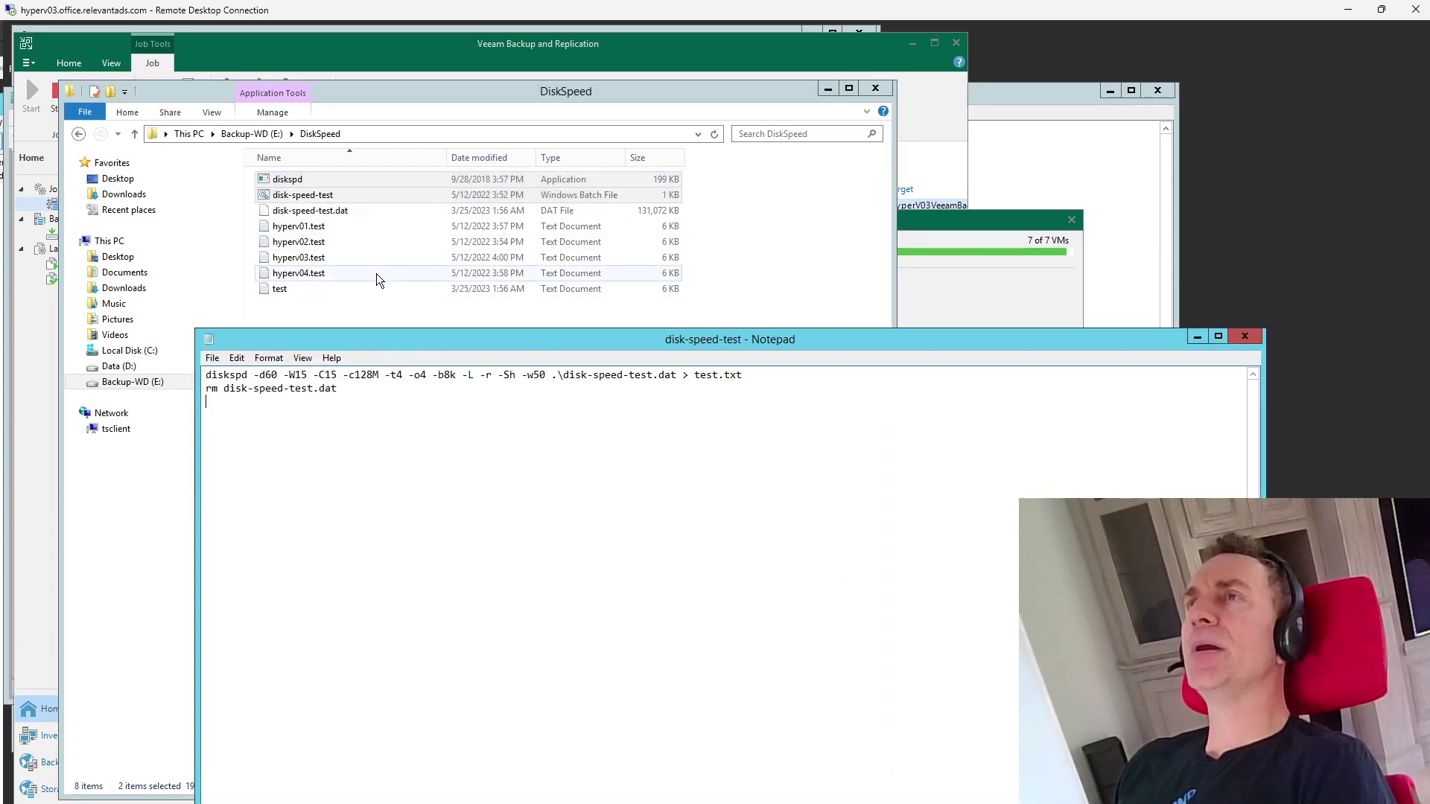
{"action": "left_click", "coordinate": [332, 211]}
{"action": "left_click_drag", "start_coordinate": [332, 171], "coordinate": [650, 214]}
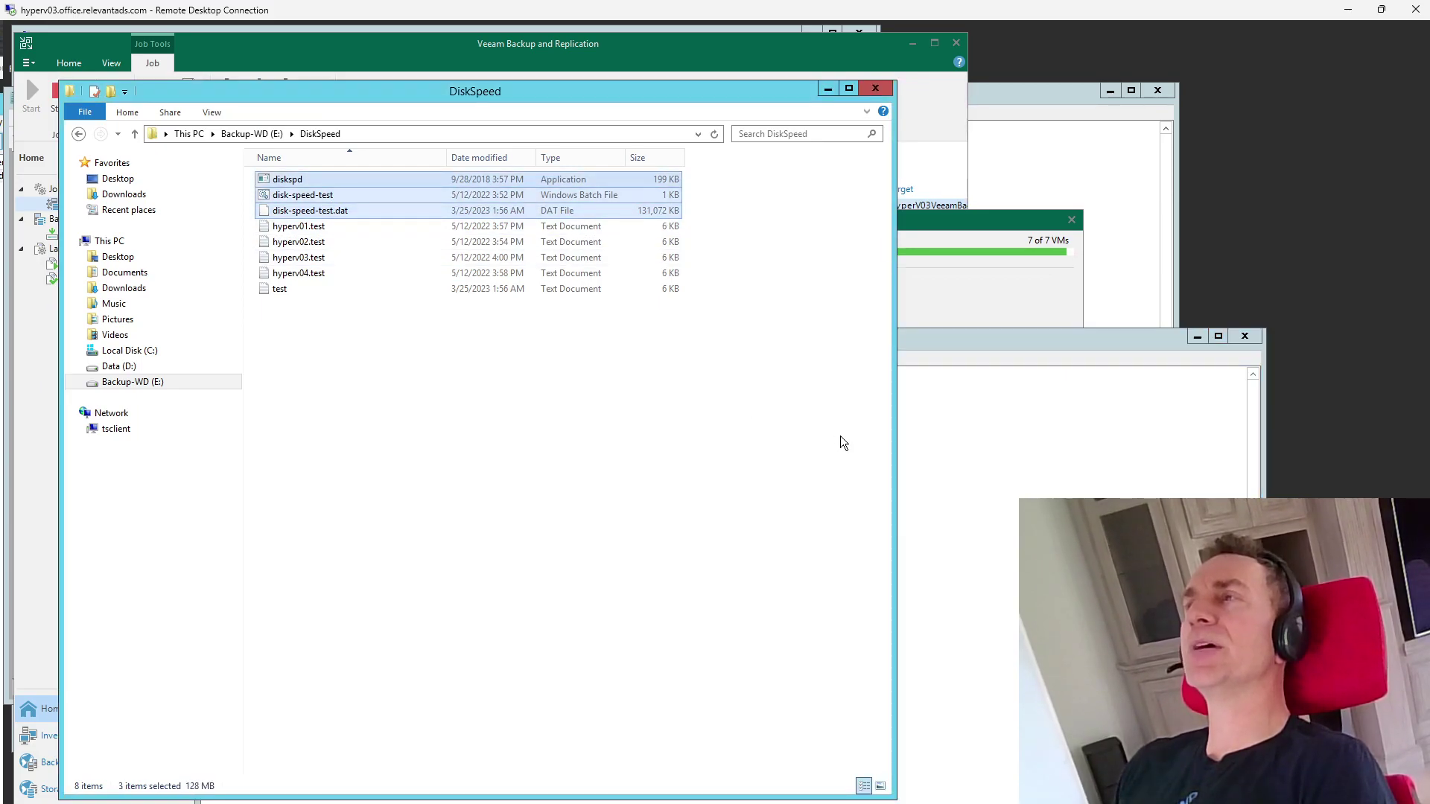
{"action": "left_click", "coordinate": [916, 453]}
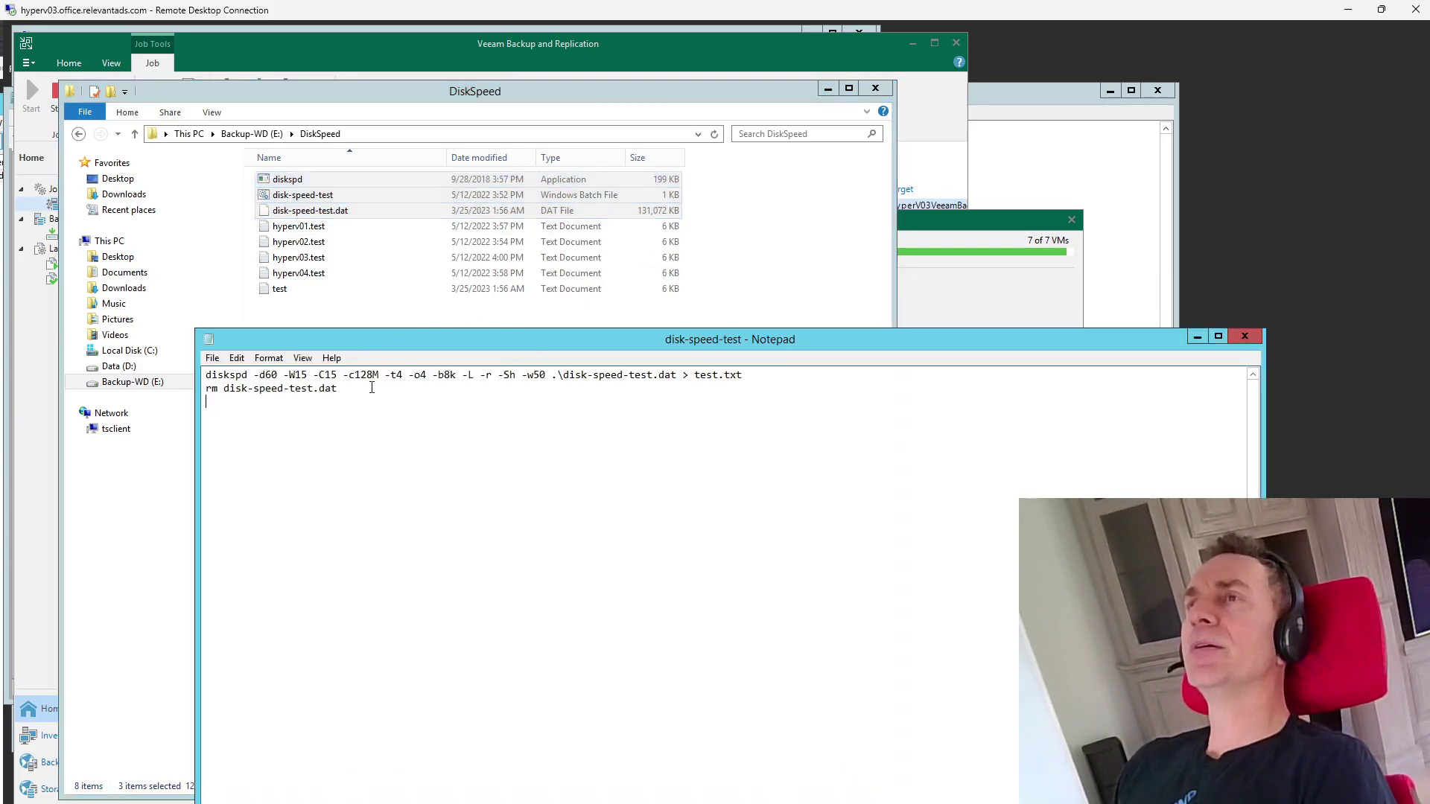
{"action": "left_click_drag", "start_coordinate": [363, 392], "coordinate": [206, 376]}
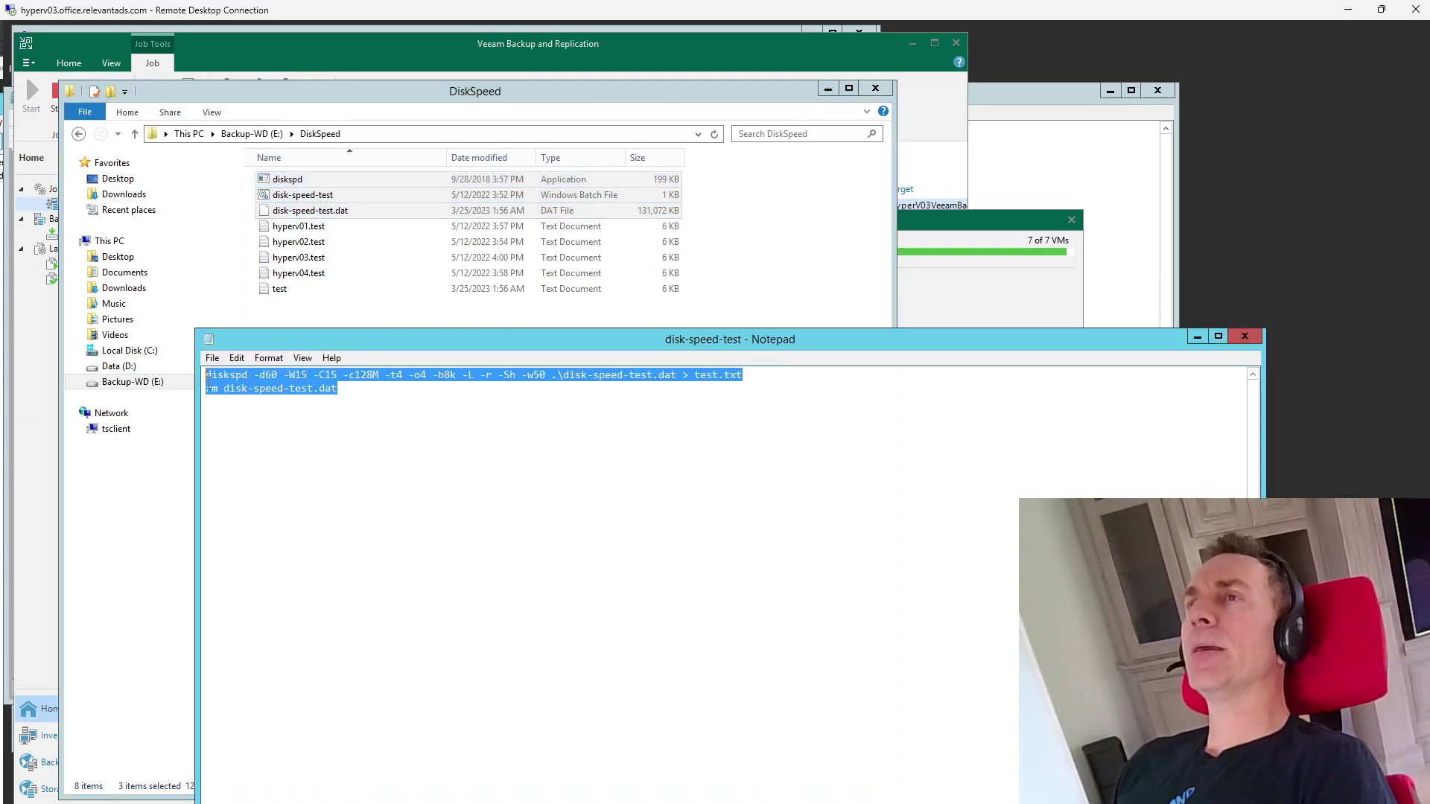
{"action": "left_click_drag", "start_coordinate": [337, 389], "coordinate": [195, 384]}
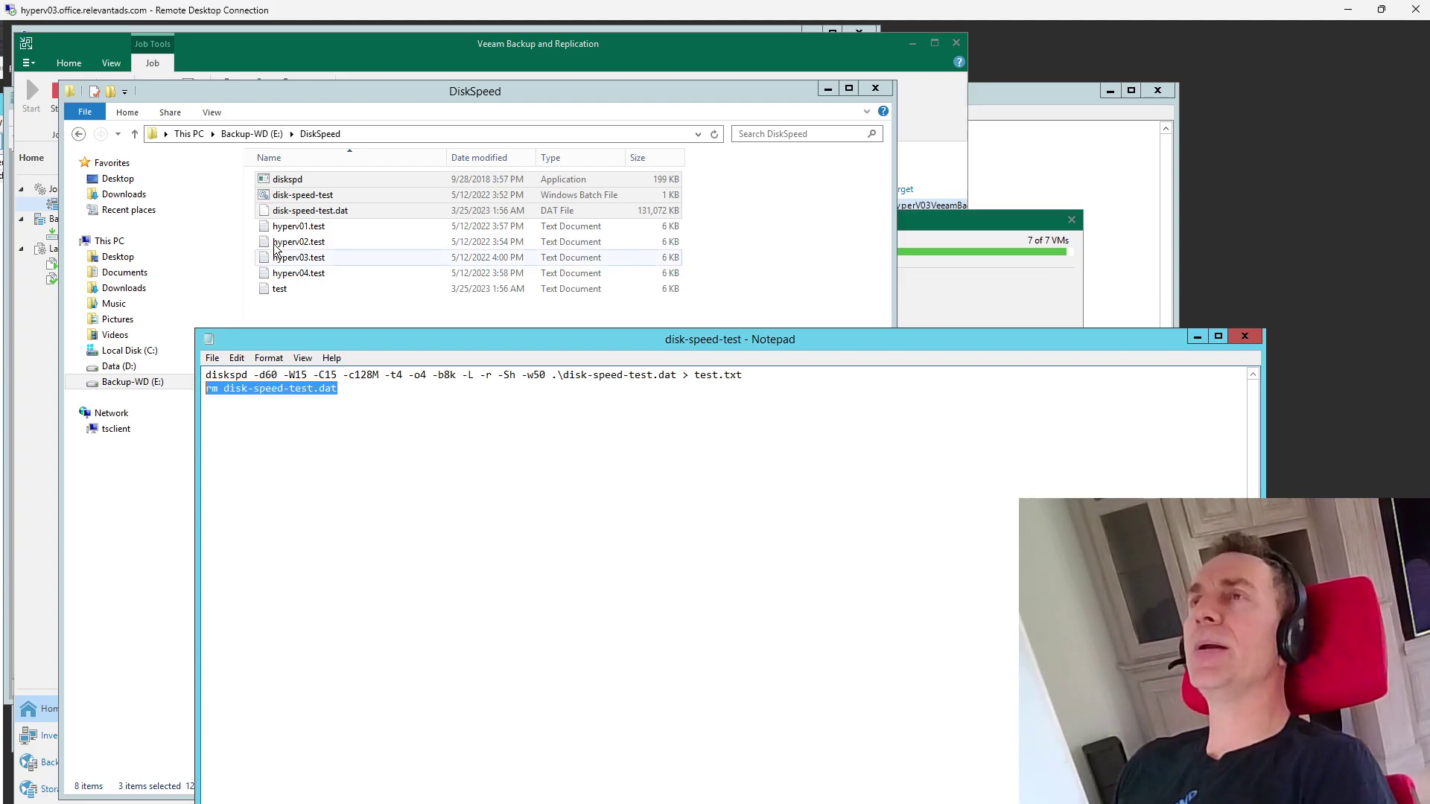
{"action": "left_click", "coordinate": [294, 180]}
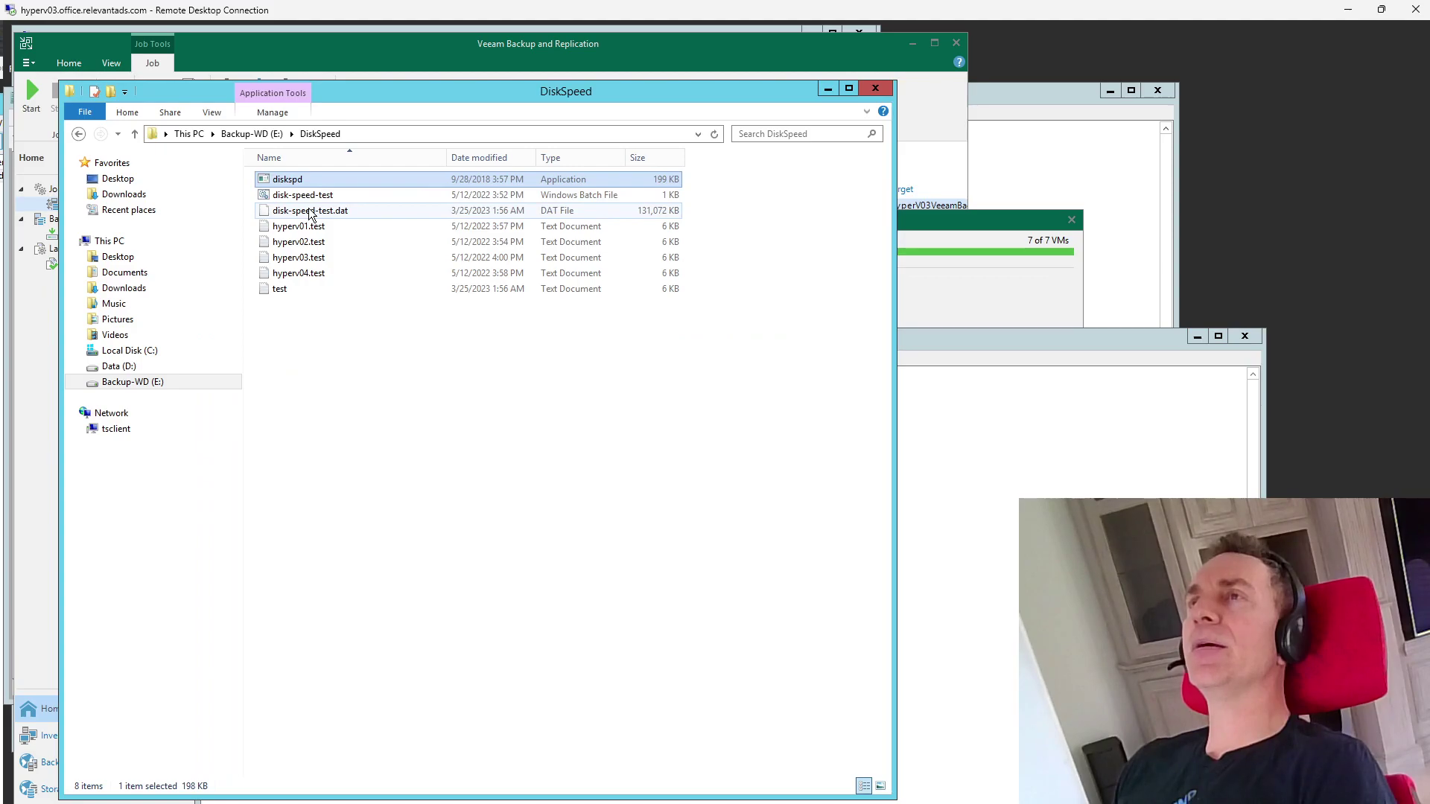
{"action": "left_click", "coordinate": [314, 197], "text": "ctrl"}
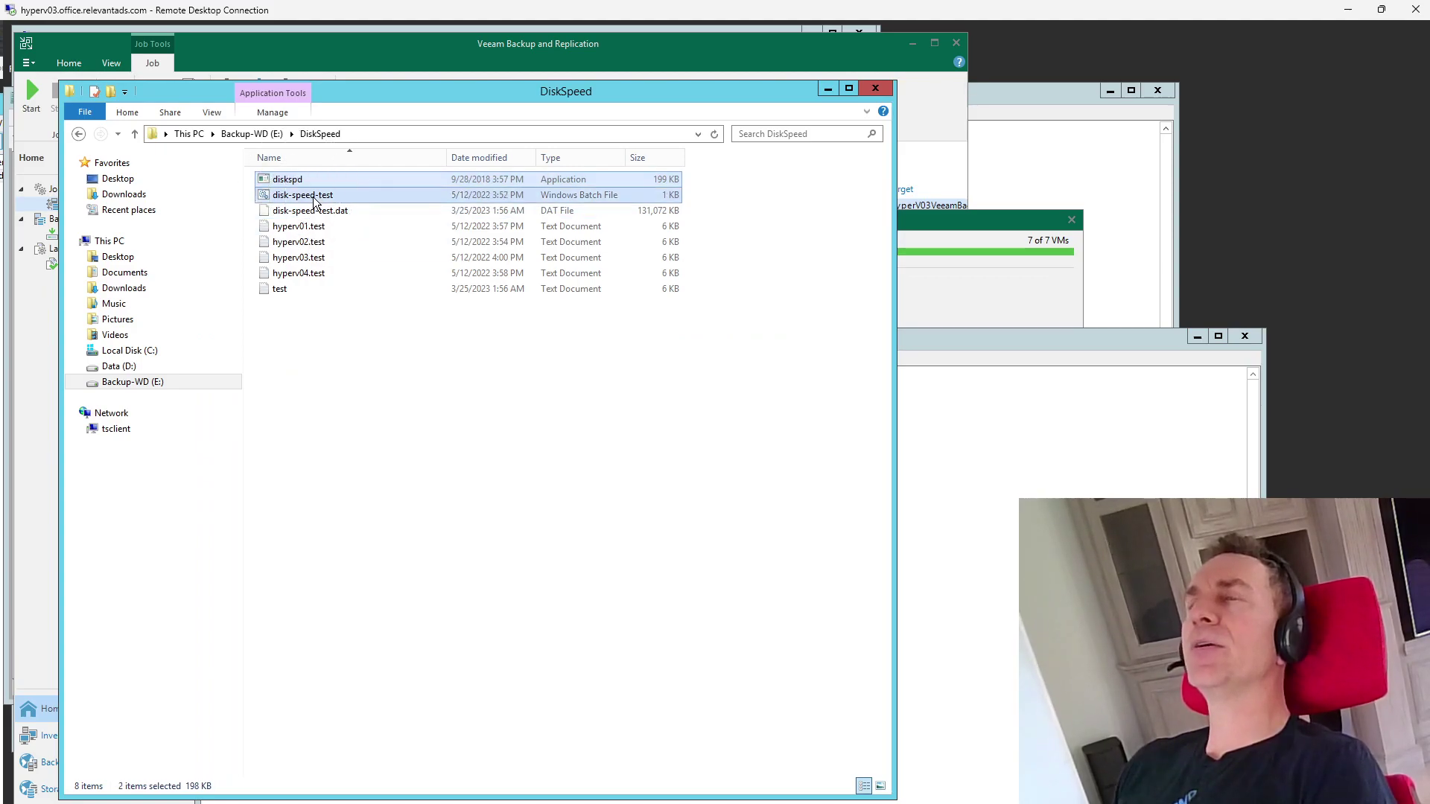
{"action": "left_click", "coordinate": [312, 394]}
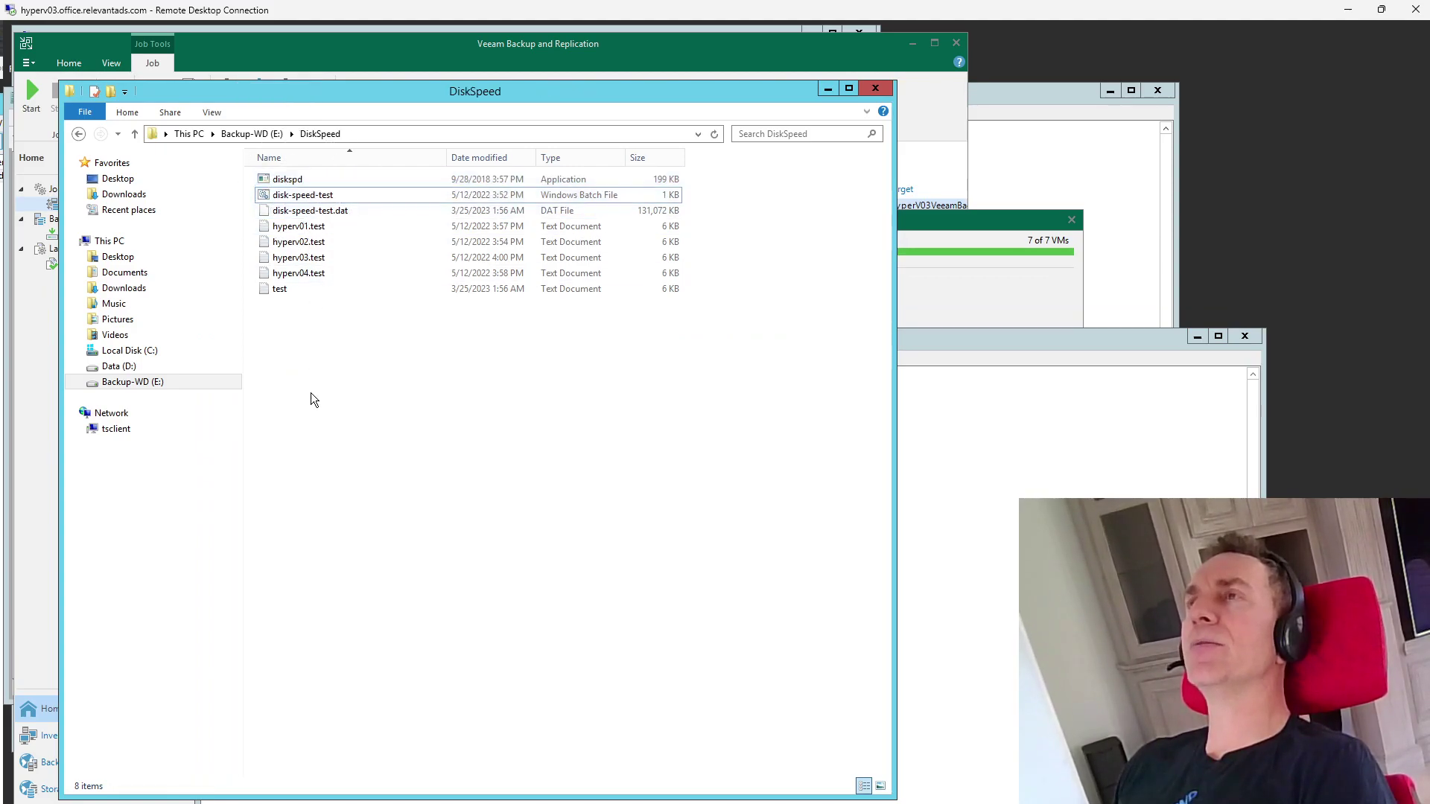
{"action": "left_click", "coordinate": [277, 292]}
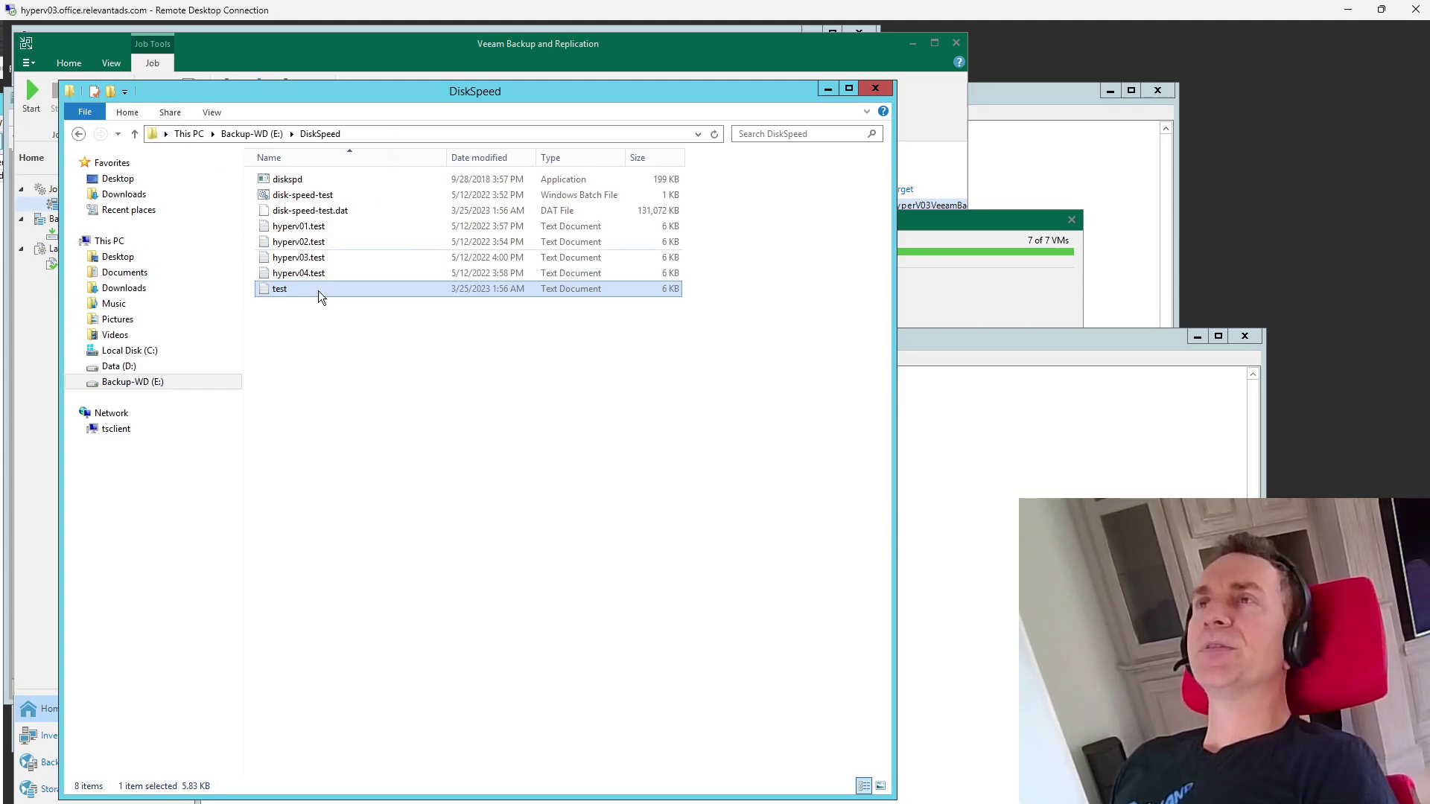
{"action": "left_click", "coordinate": [315, 226]}
{"action": "double_click", "coordinate": [318, 229]}
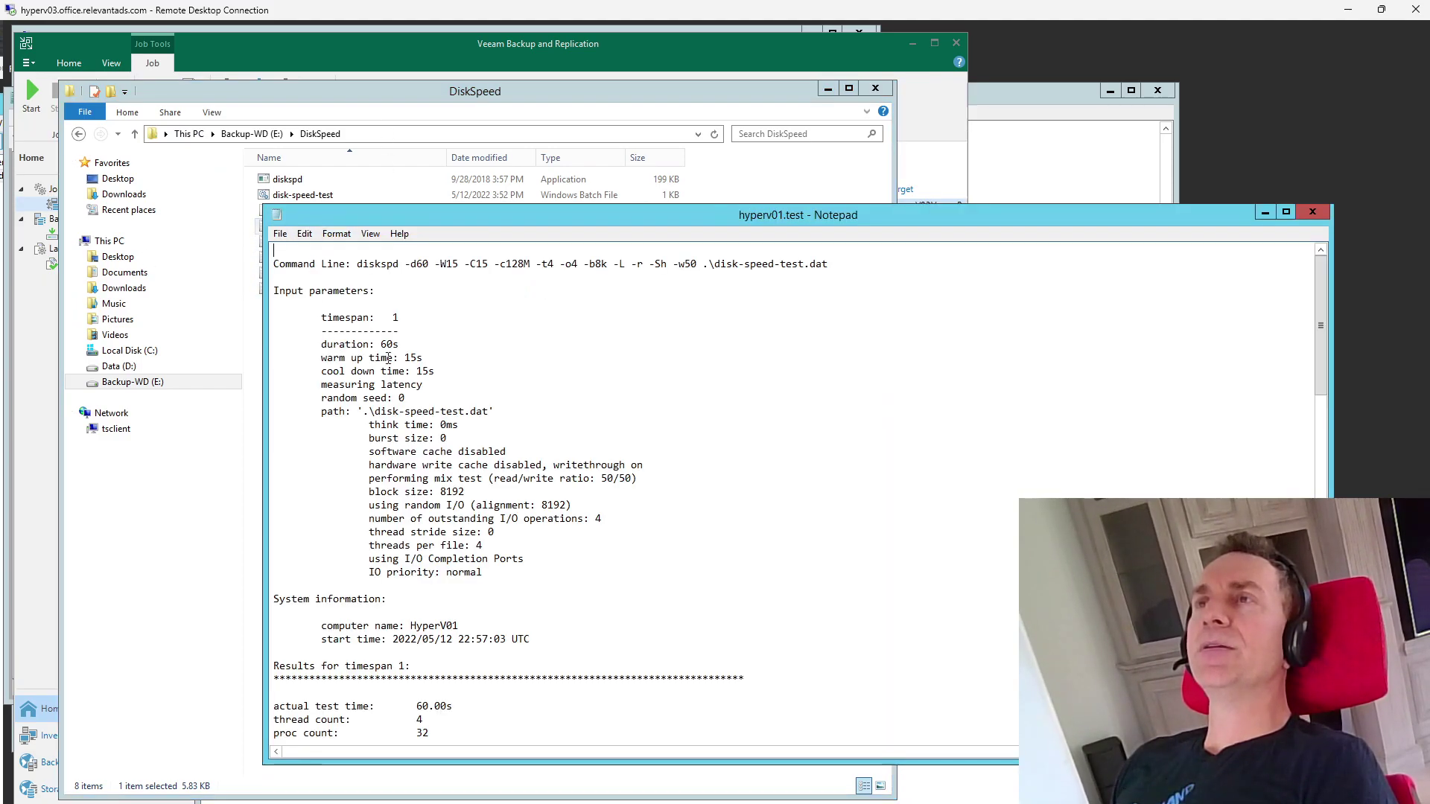
{"action": "scroll", "coordinate": [486, 635], "scroll_direction": "down", "scroll_amount": 15}
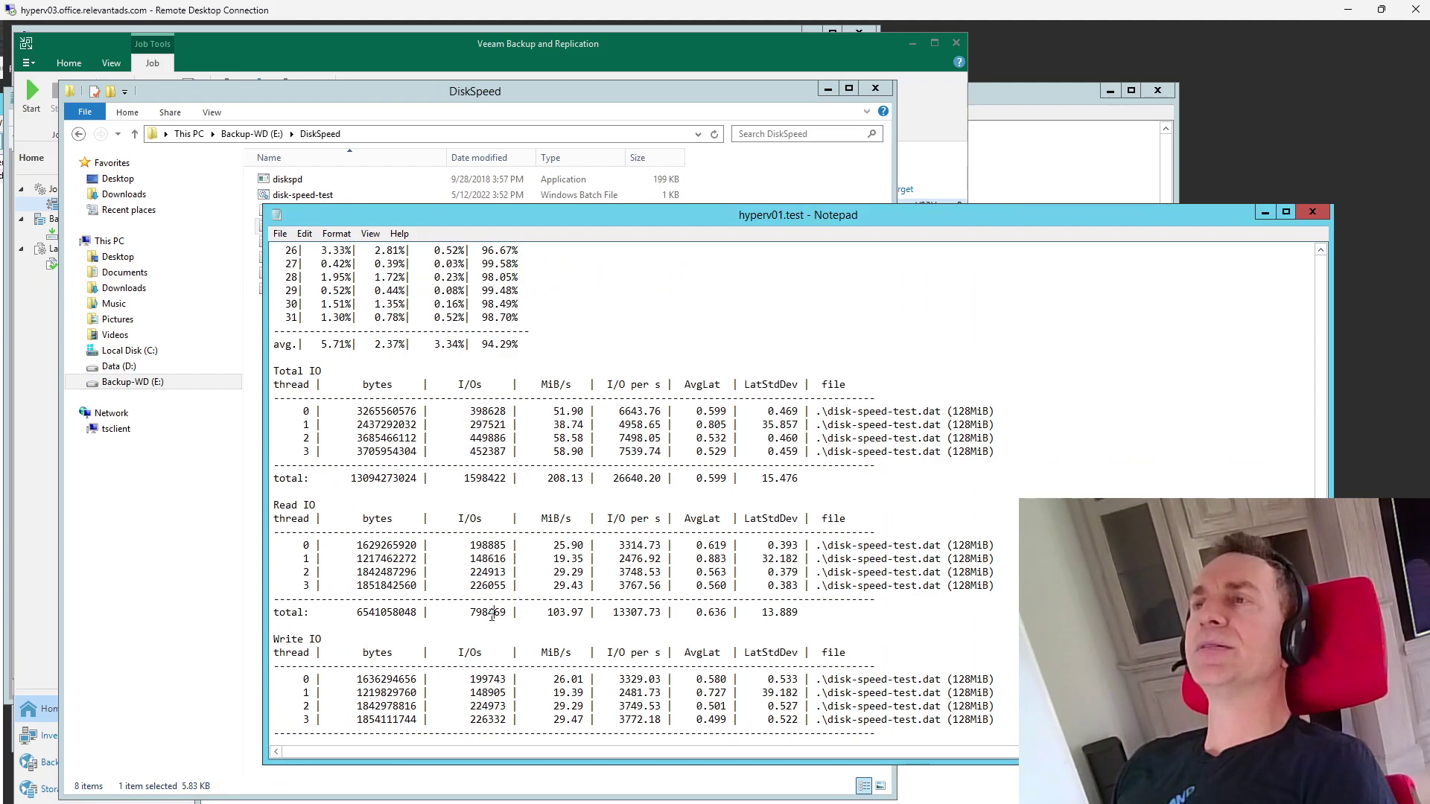
{"action": "left_click_drag", "start_coordinate": [491, 612], "coordinate": [452, 600]}
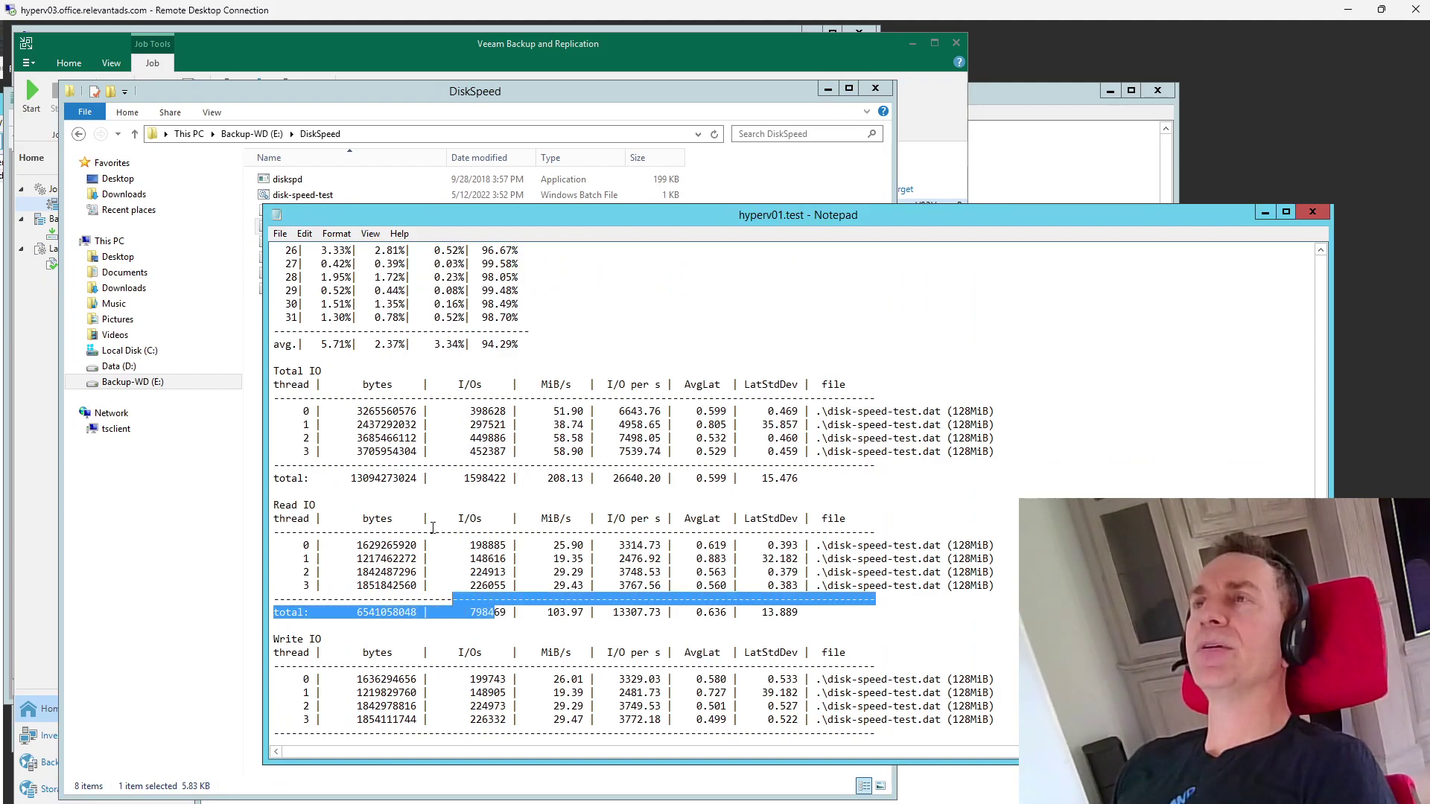
{"action": "left_click", "coordinate": [276, 217]}
{"action": "left_click", "coordinate": [514, 612]}
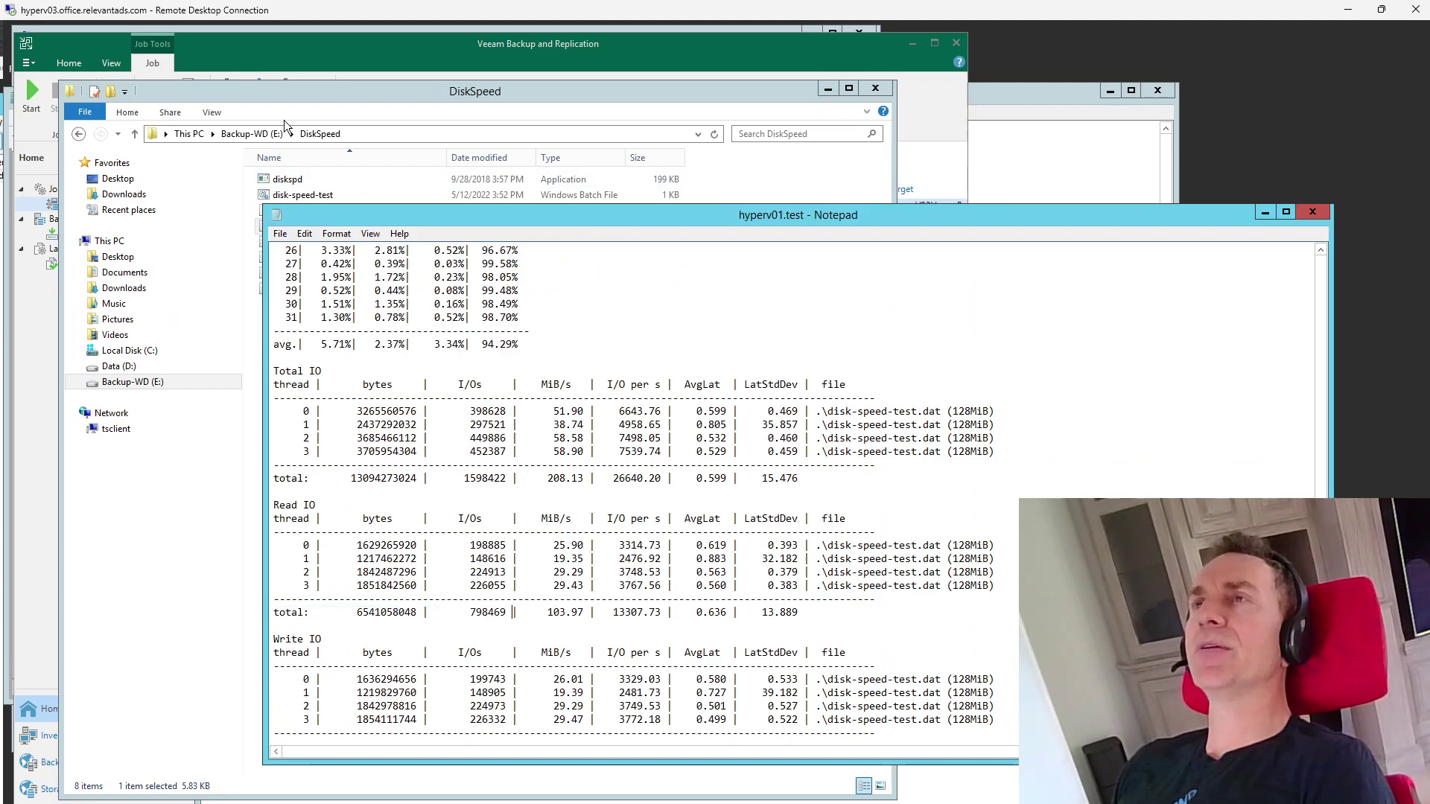
{"action": "double_click", "coordinate": [277, 218]}
{"action": "double_click", "coordinate": [292, 239]}
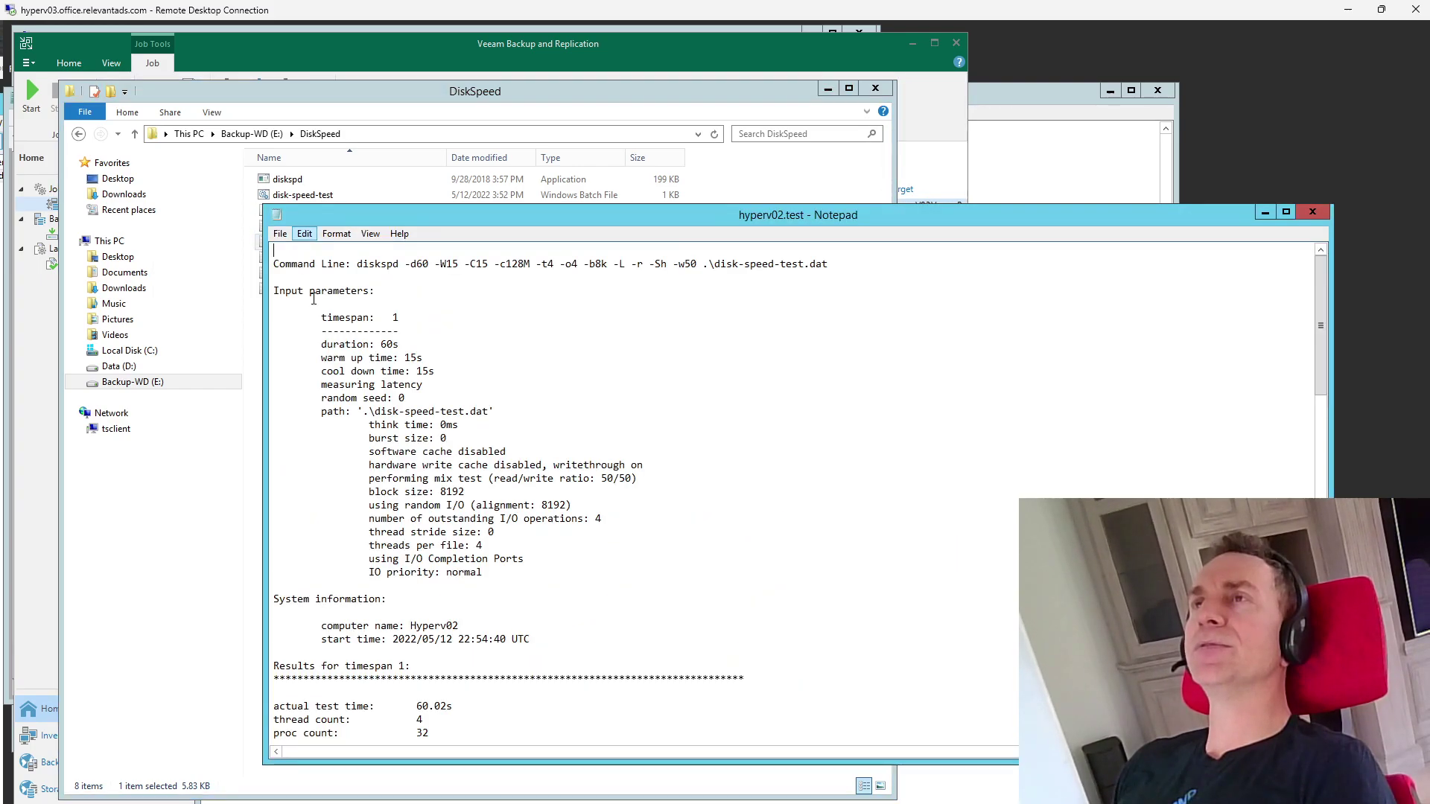
{"action": "scroll", "coordinate": [456, 407], "scroll_direction": "down", "scroll_amount": 6}
{"action": "scroll", "coordinate": [457, 408], "scroll_direction": "down", "scroll_amount": 20}
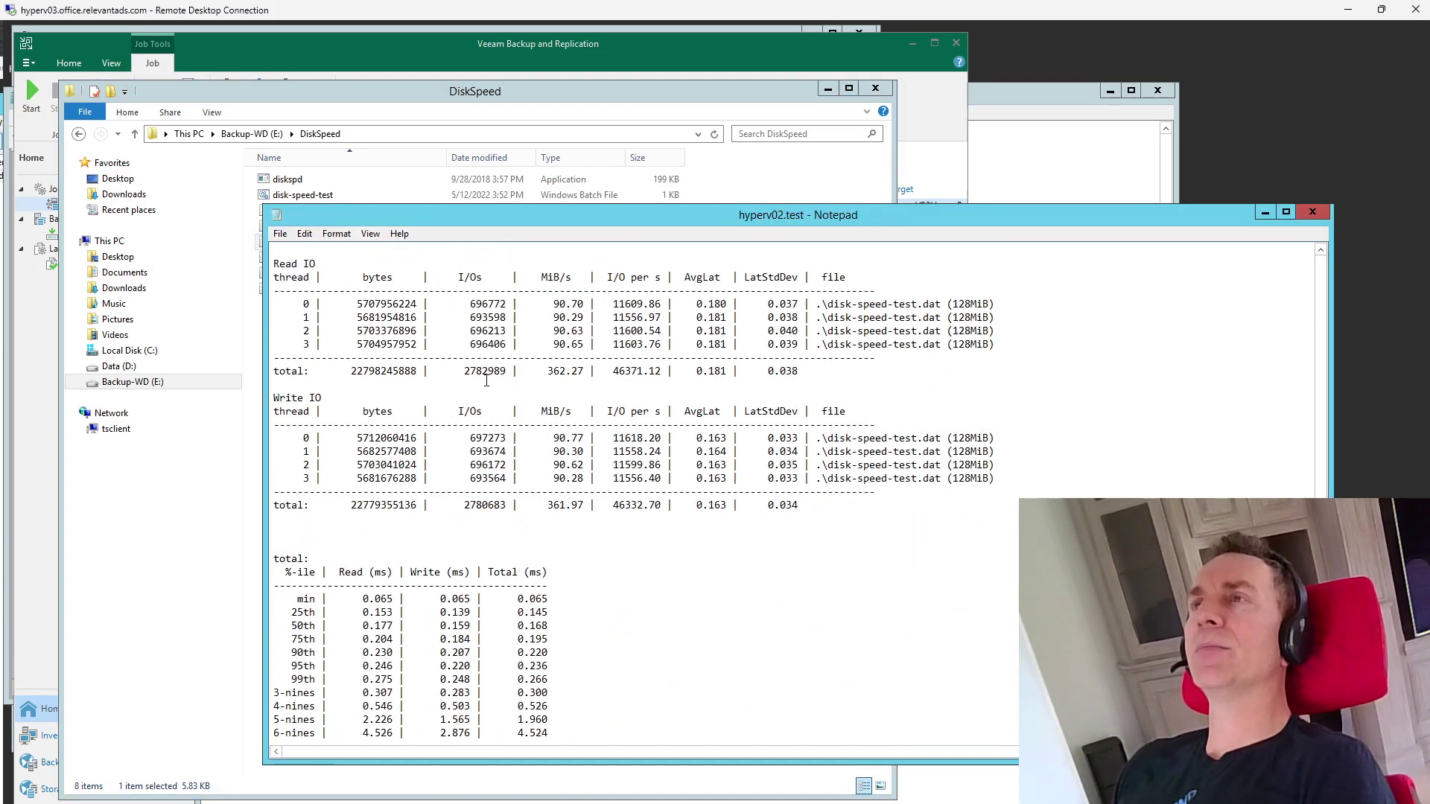
{"action": "left_click_drag", "start_coordinate": [488, 373], "coordinate": [466, 380]}
{"action": "double_click", "coordinate": [276, 218]}
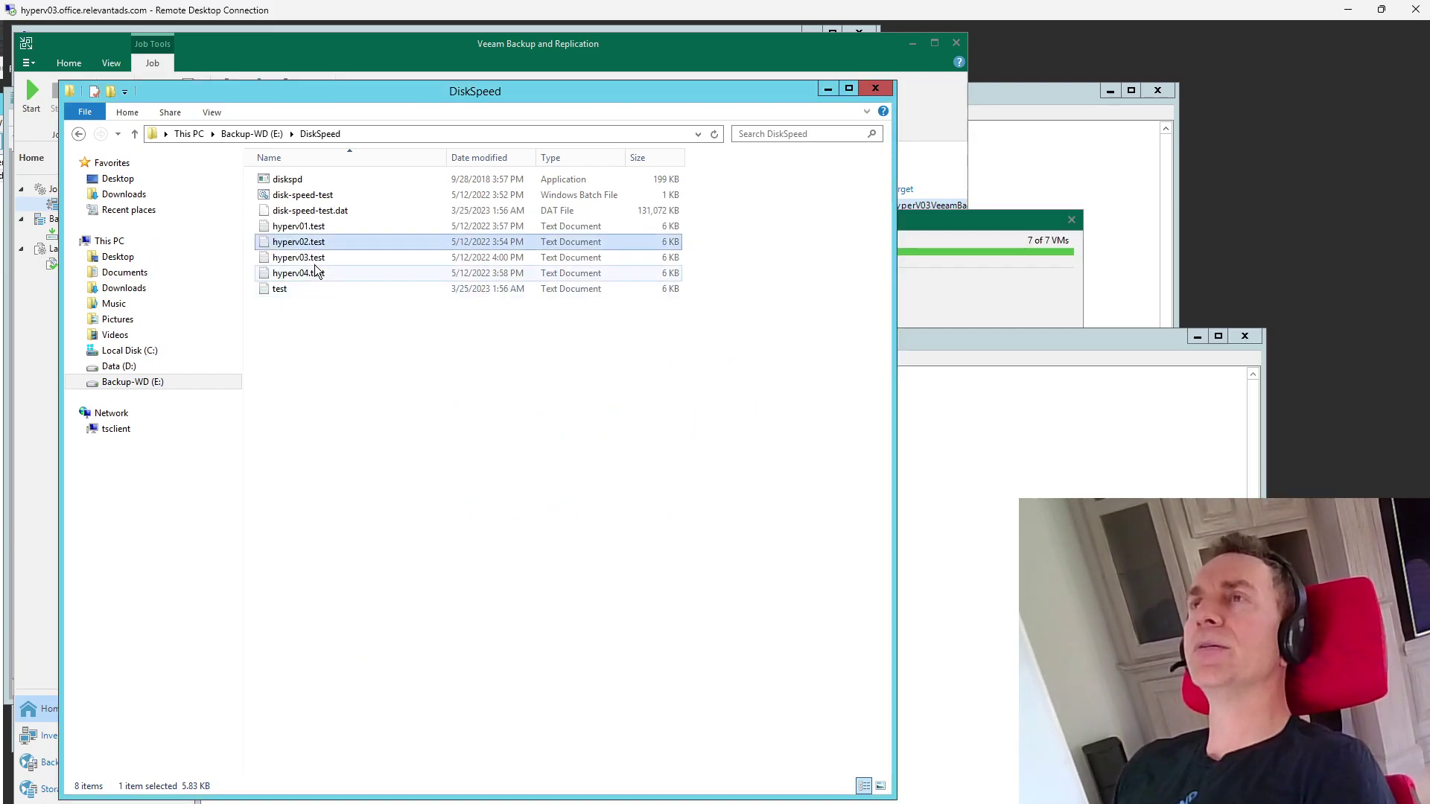
{"action": "double_click", "coordinate": [292, 256]}
{"action": "scroll", "coordinate": [417, 417], "scroll_direction": "down", "scroll_amount": 20}
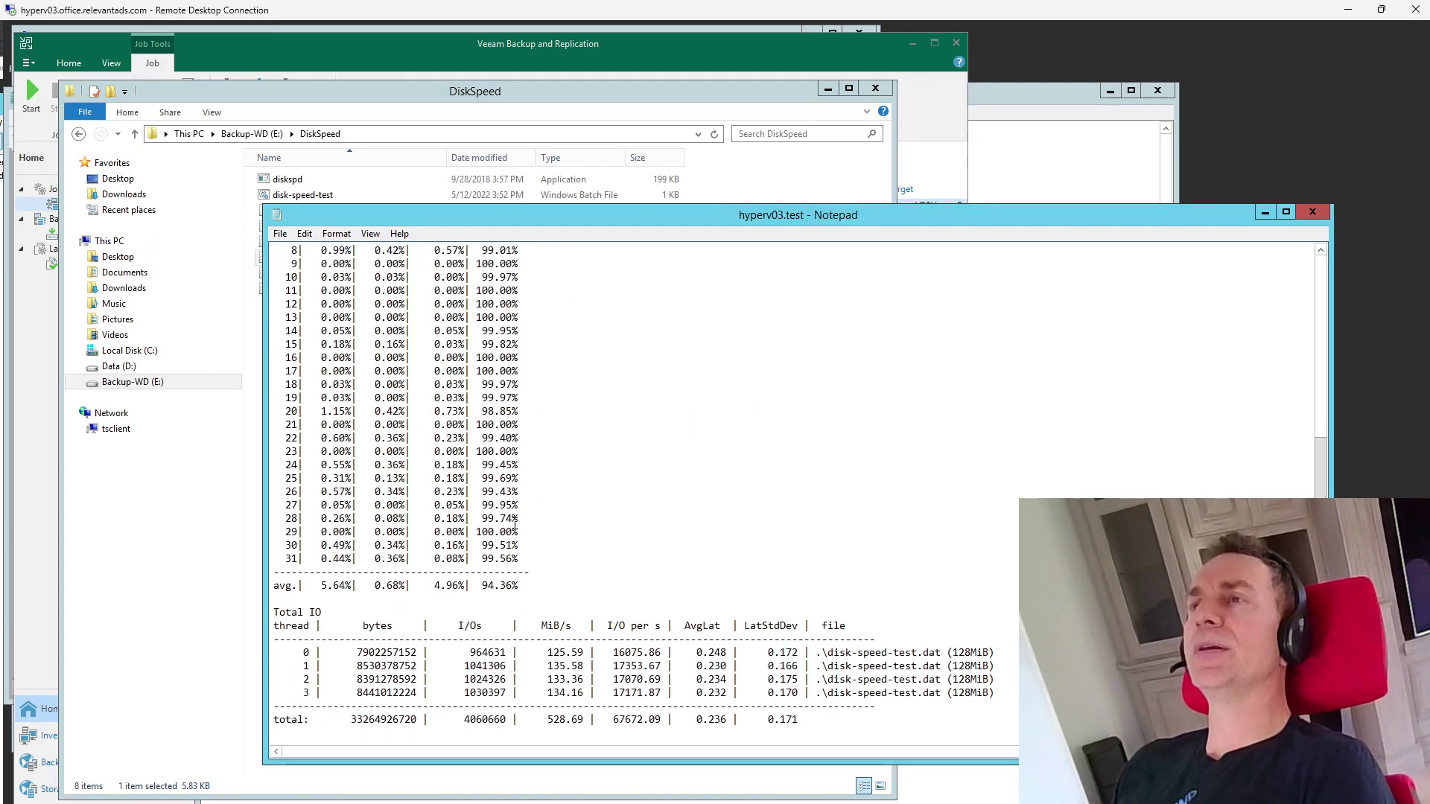
{"action": "key", "text": "alt+f"}
{"action": "key", "text": "x"}
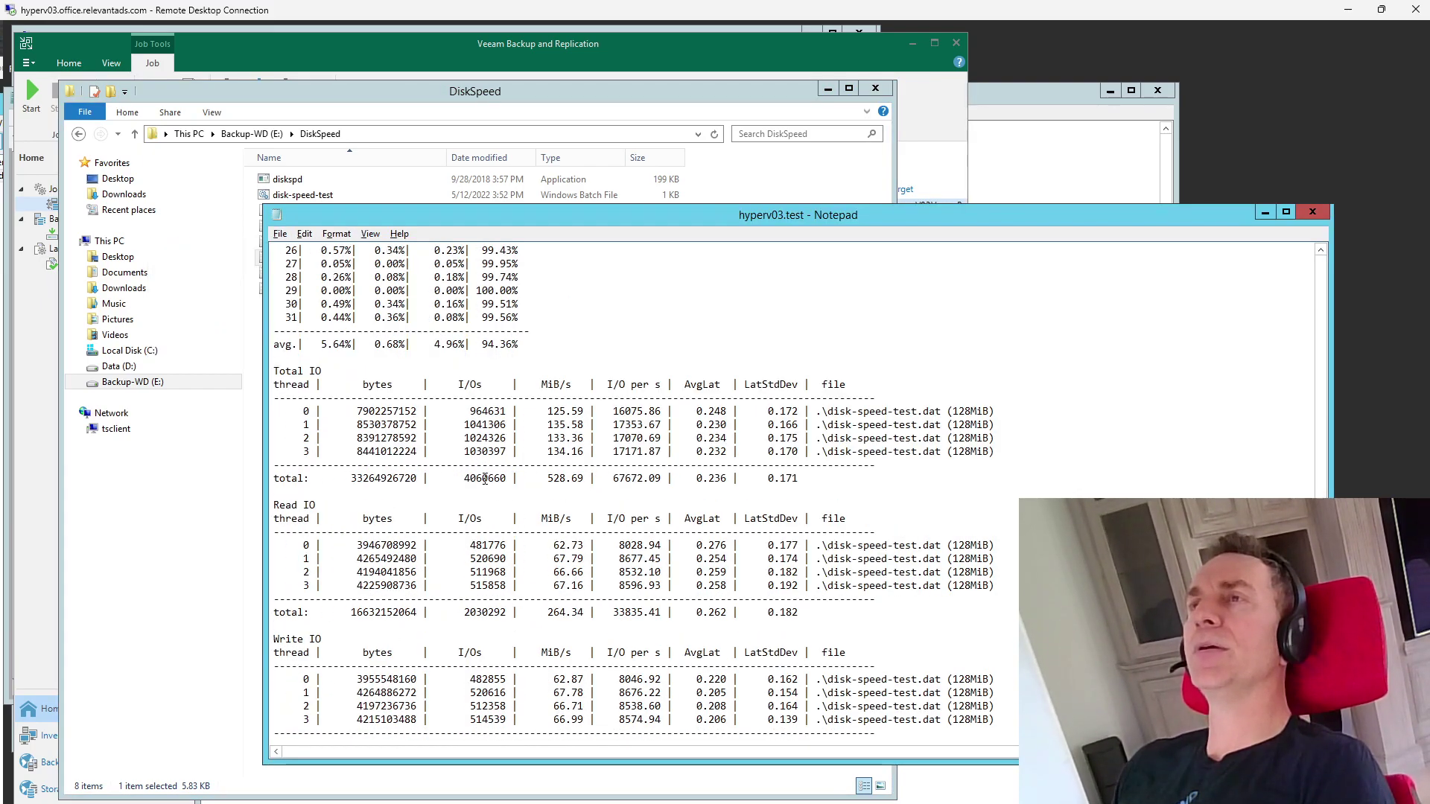
{"action": "double_click", "coordinate": [329, 269]}
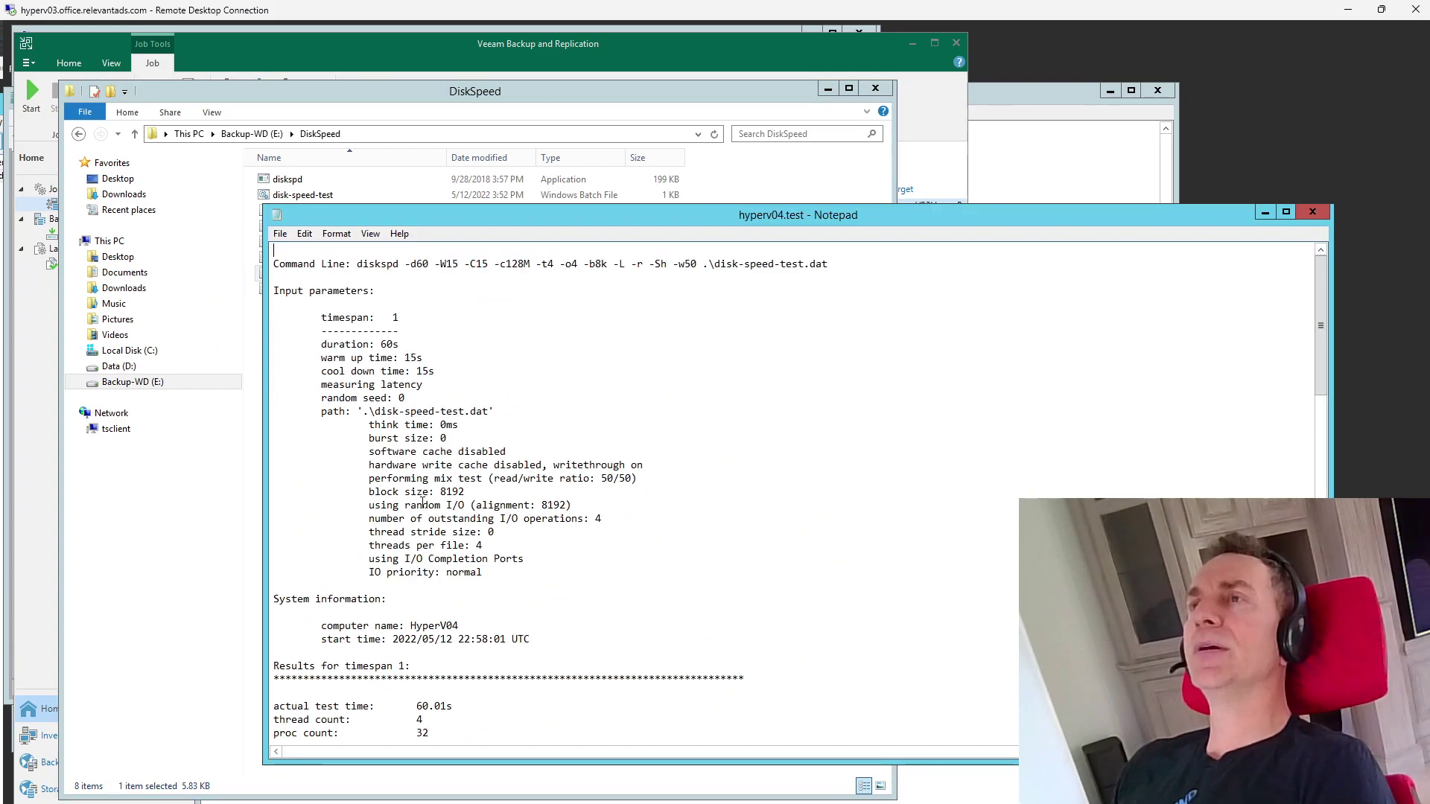
{"action": "scroll", "coordinate": [482, 485], "scroll_direction": "down", "scroll_amount": 20}
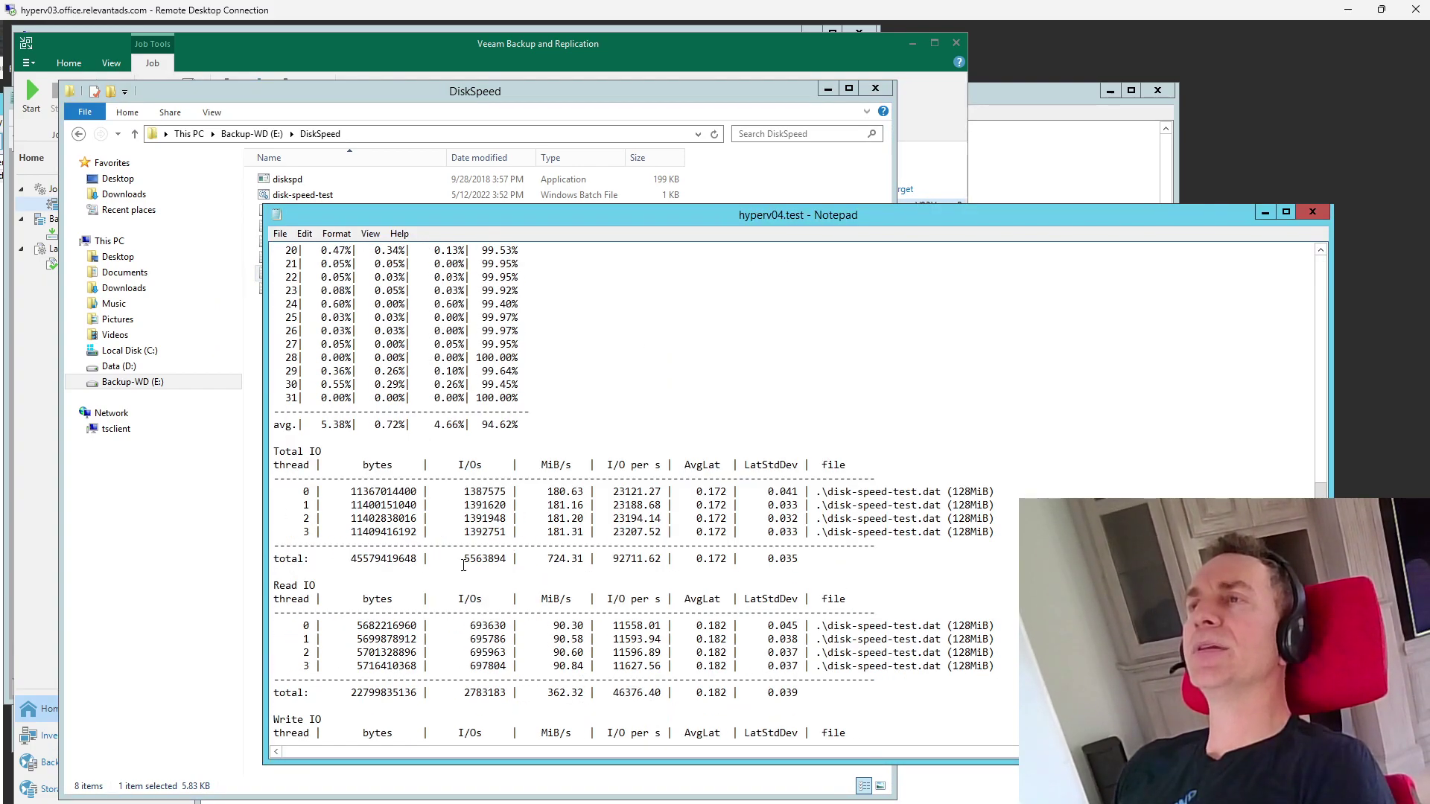
{"action": "double_click", "coordinate": [463, 562]}
{"action": "scroll", "coordinate": [549, 662], "scroll_direction": "down", "scroll_amount": 3}
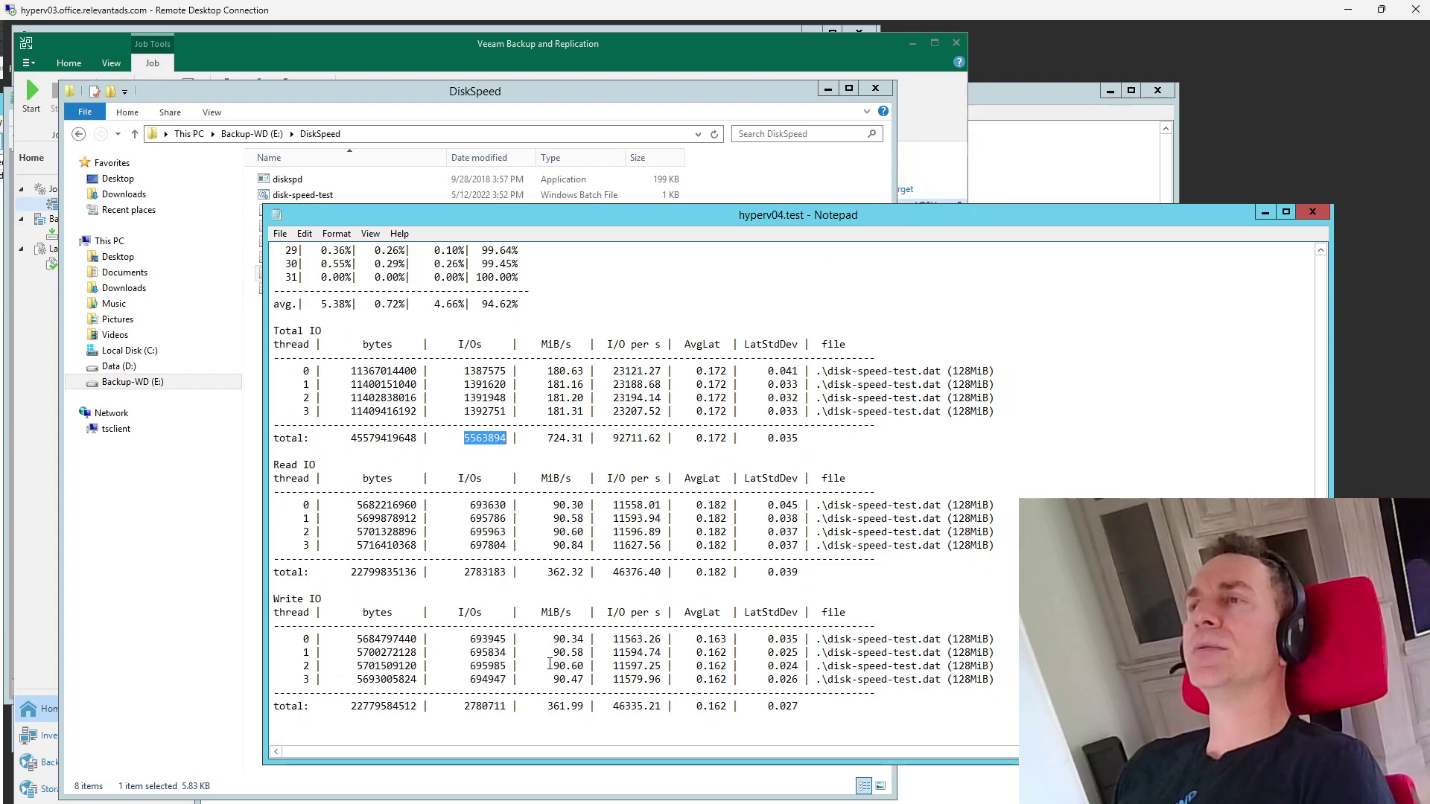
Close the HyperV04 results, the empty untitled note and the remaining background note
{"action": "key", "text": "alt+F4"}
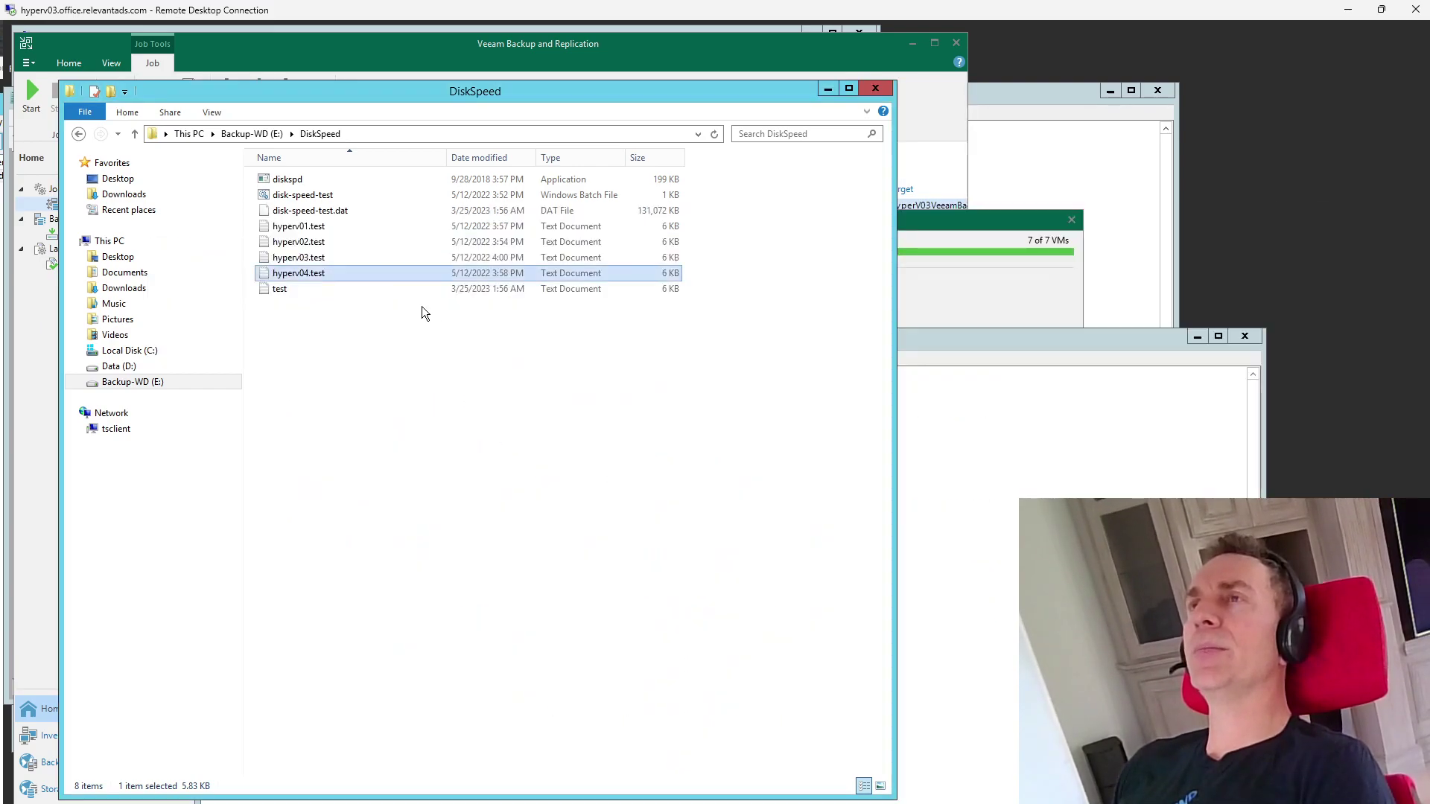
{"action": "left_click", "coordinate": [378, 289]}
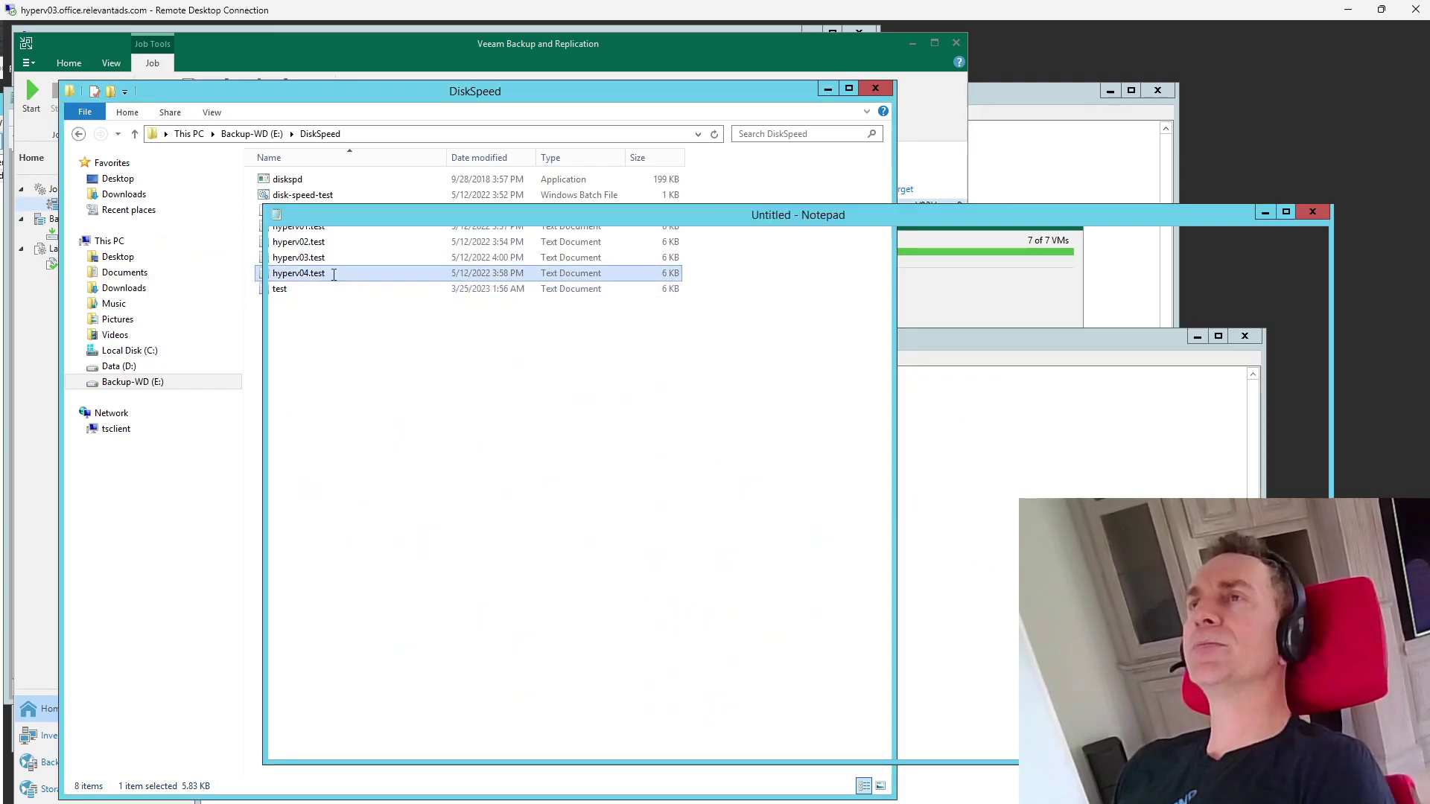
{"action": "key", "text": "alt+f"}
{"action": "key", "text": "x"}
{"action": "left_click", "coordinate": [377, 341]}
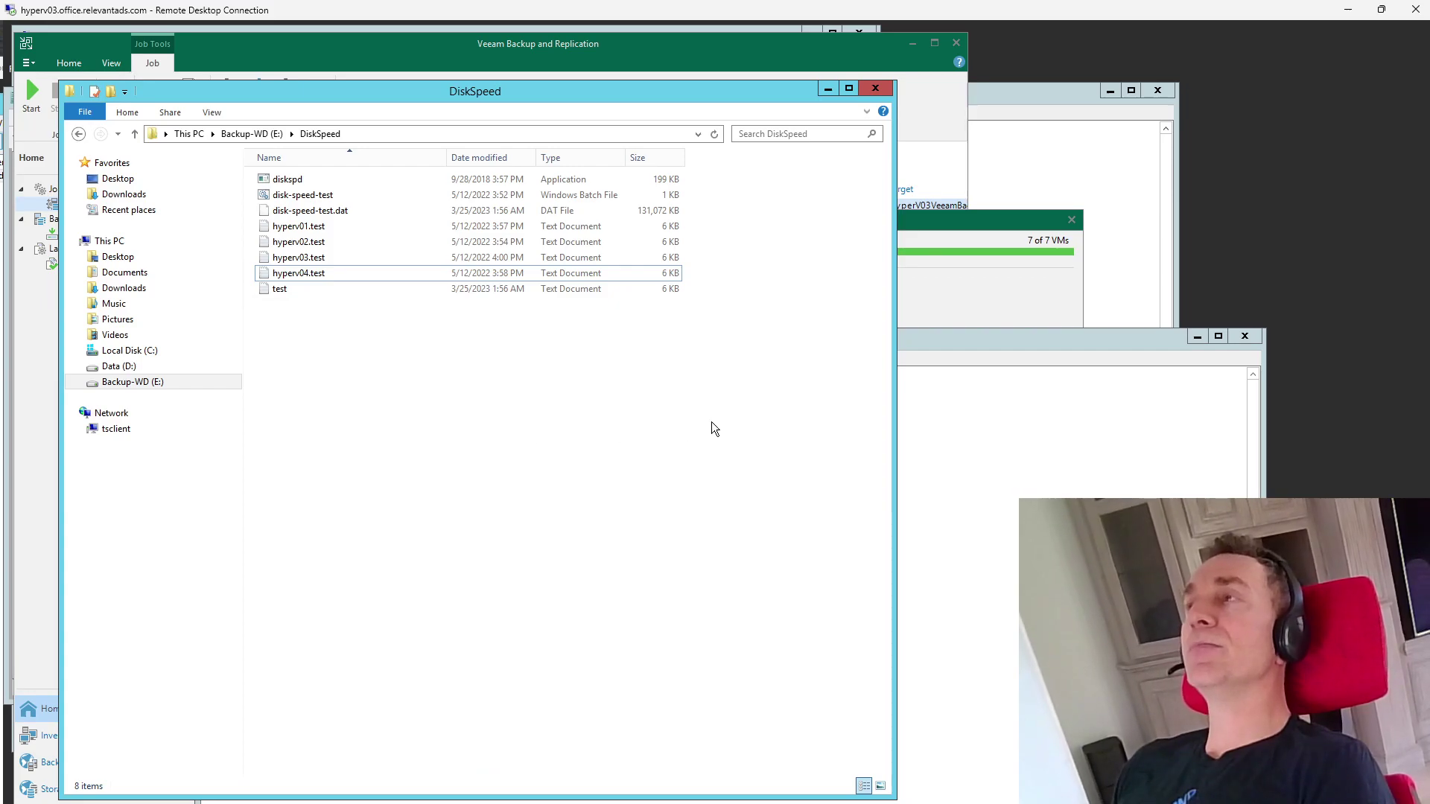
{"action": "left_click_drag", "start_coordinate": [976, 336], "coordinate": [852, 278]}
{"action": "key", "text": "alt+F4"}
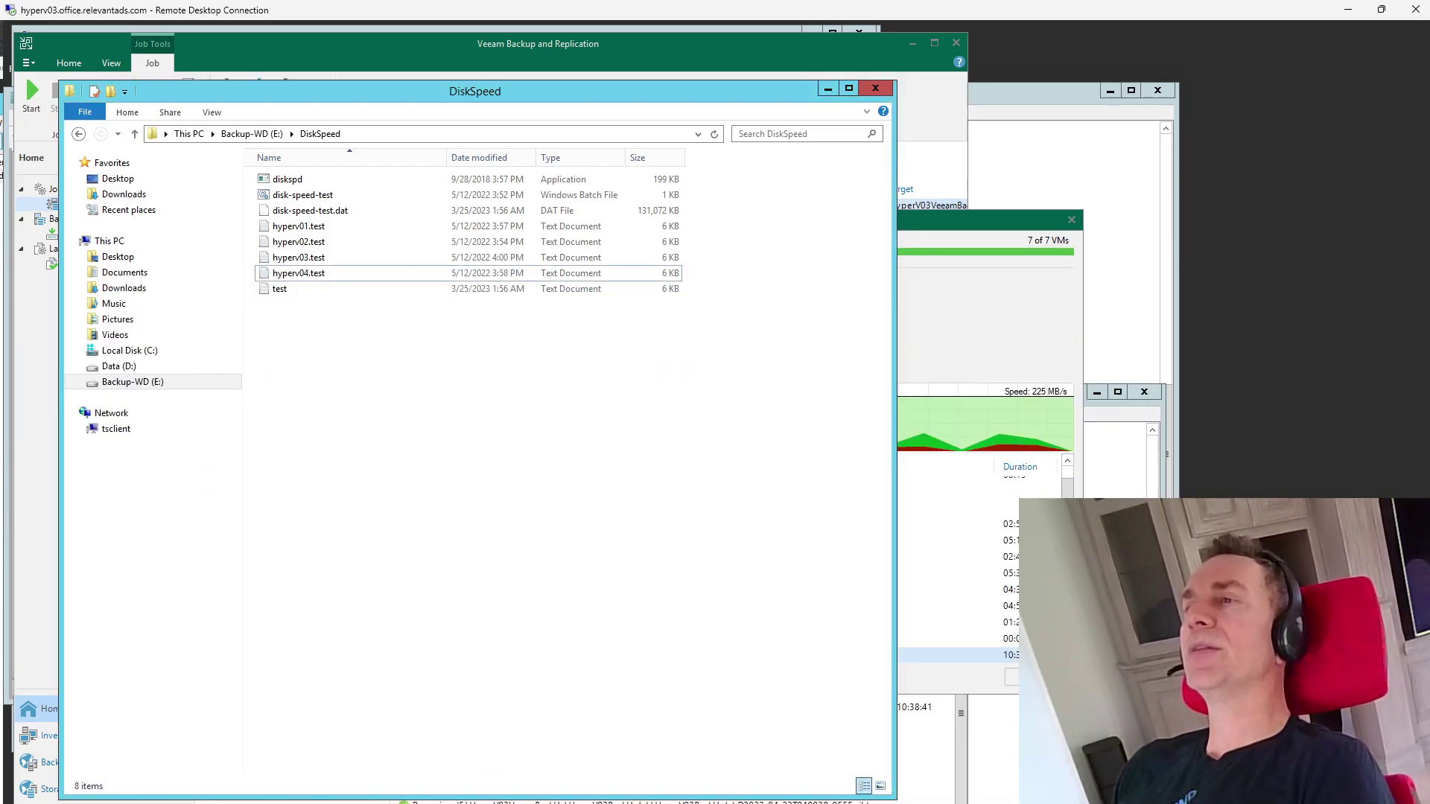
Bring Veeam forward and return to the HyperV03BackUpJob synthetic full details
{"action": "left_click", "coordinate": [797, 778]}
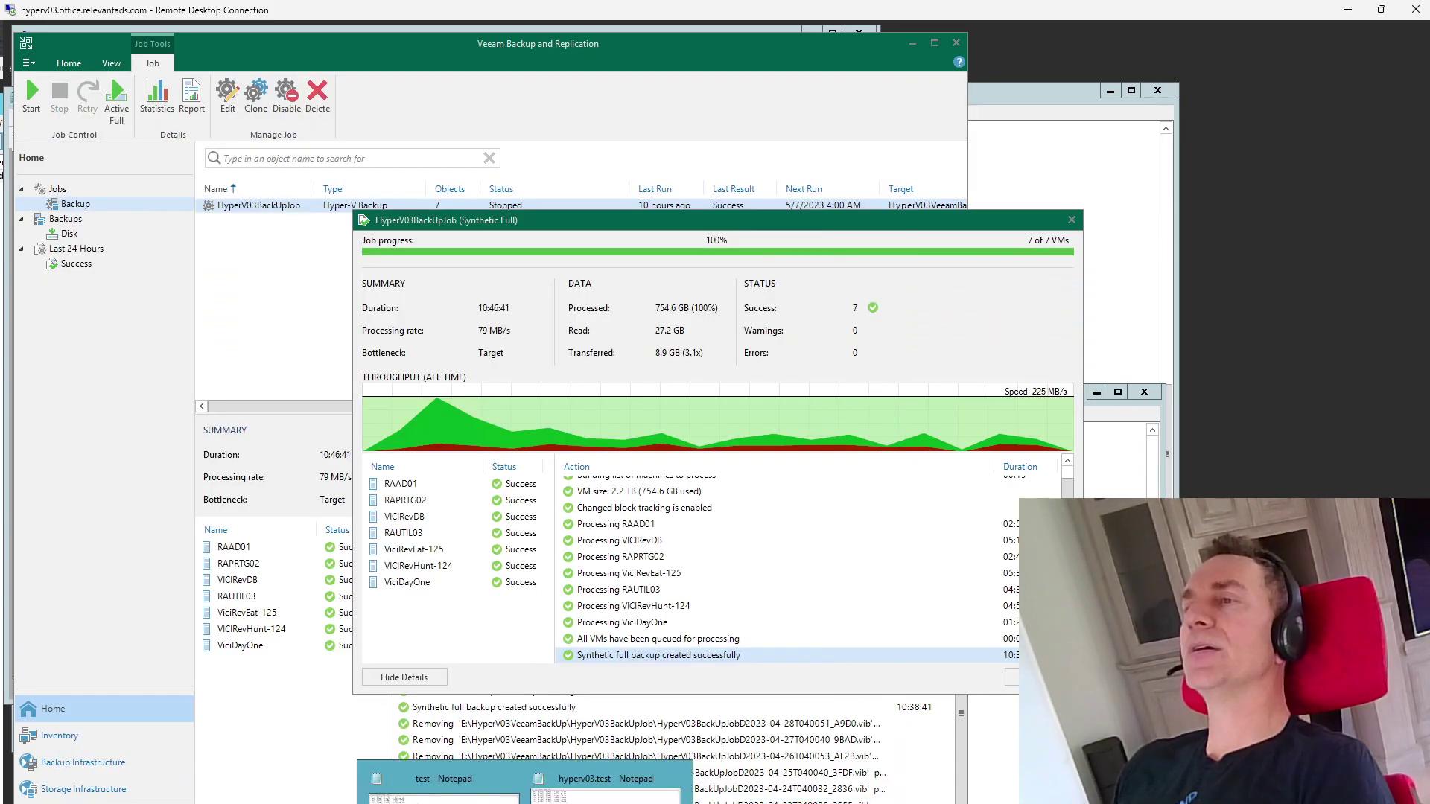
{"action": "left_click", "coordinate": [594, 799]}
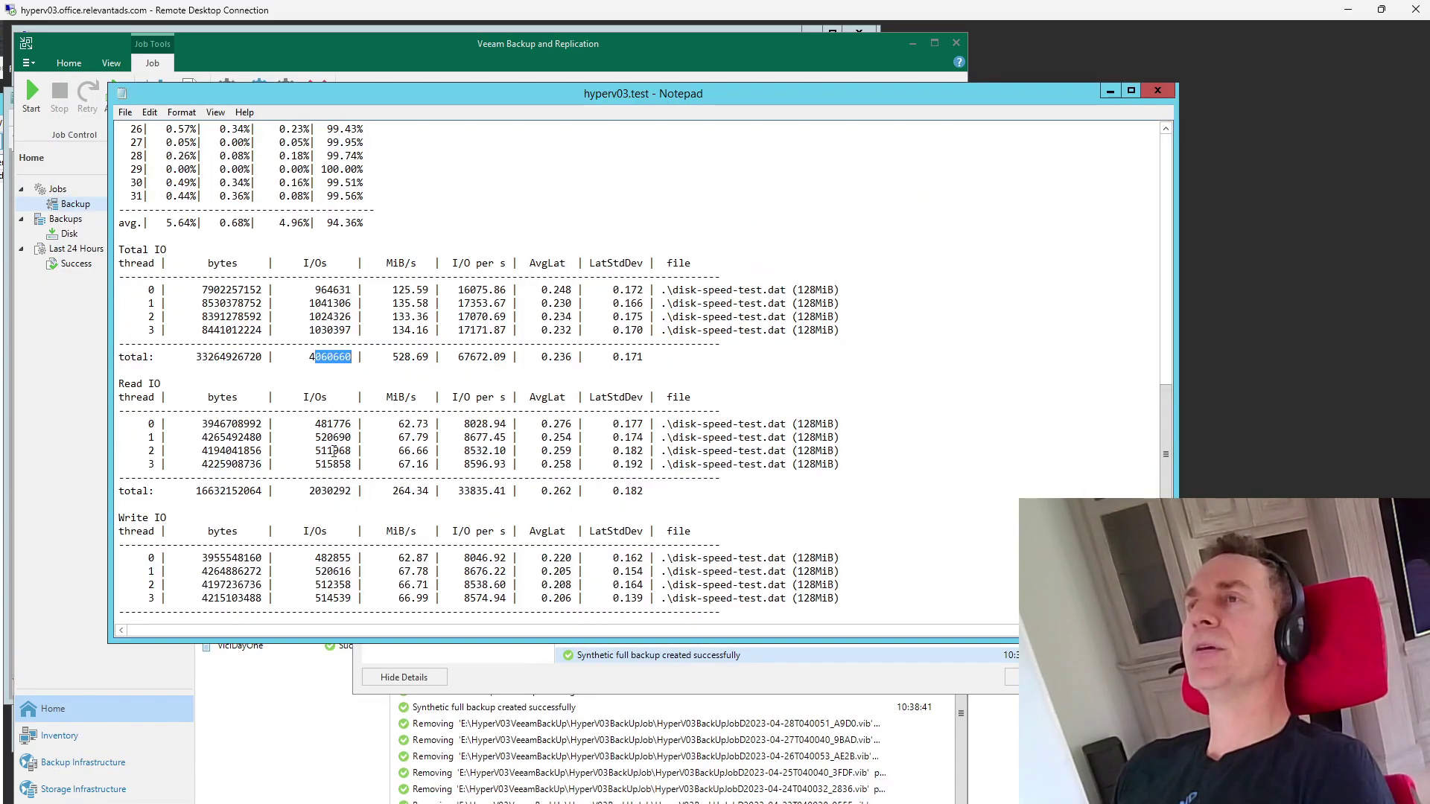
{"action": "key", "text": "alt+Tab"}
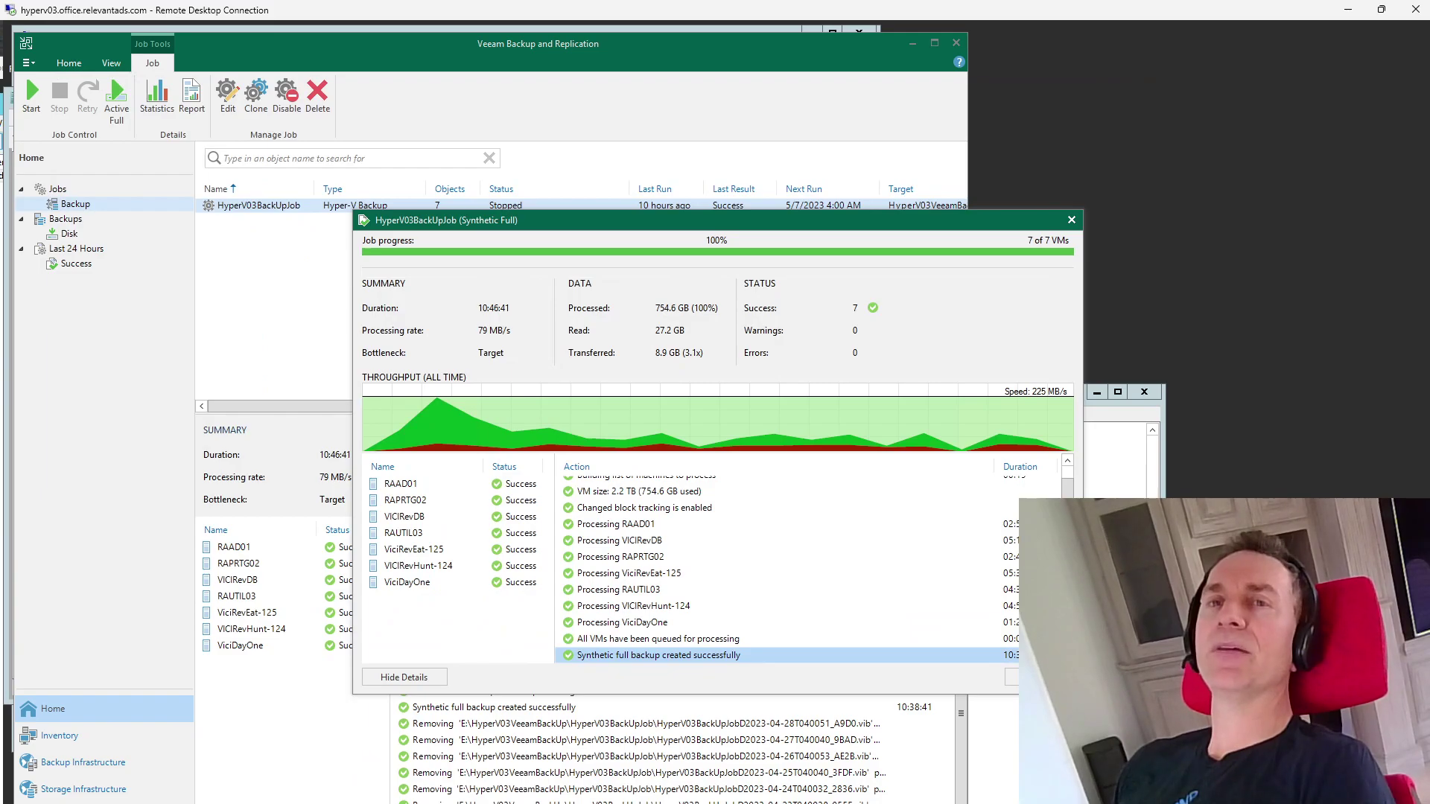